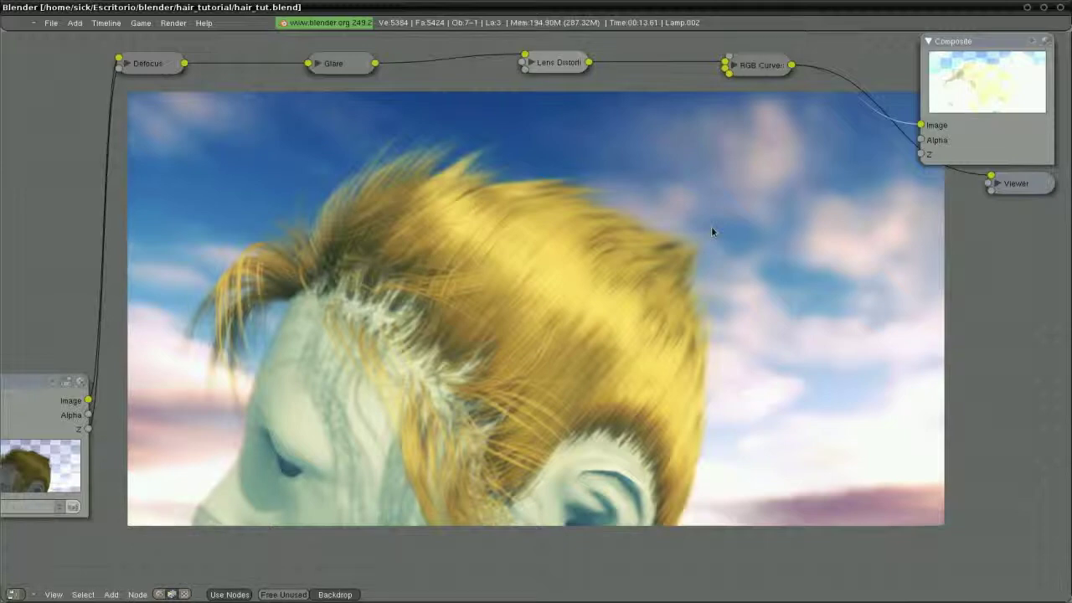
Restore the multi-area layout, select the head object and display its physics settings.
{"action": "key", "text": "ctrl+Up"}
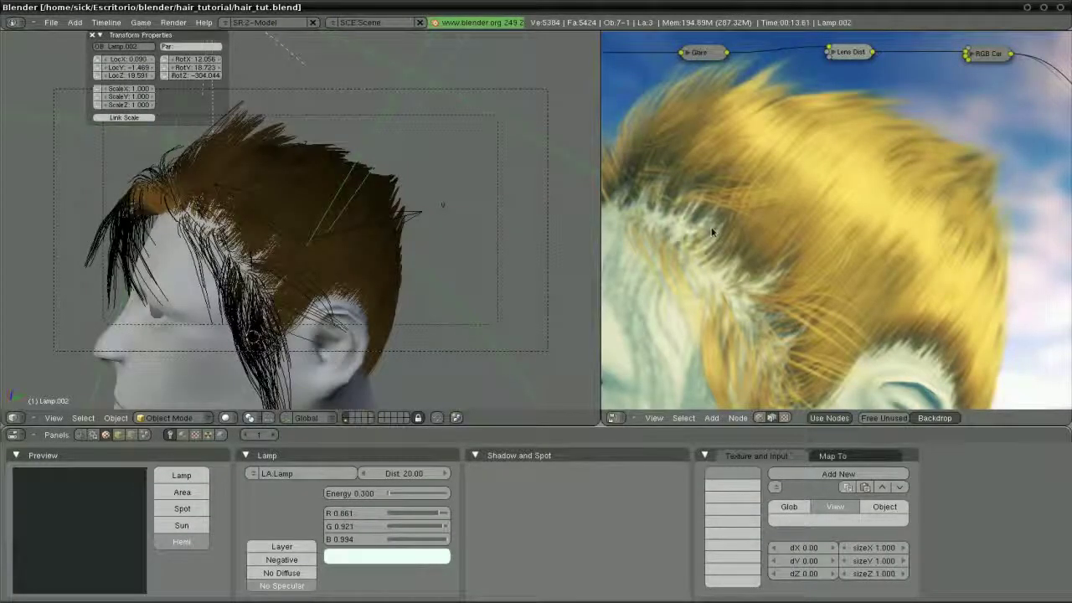
{"action": "right_click", "coordinate": [174, 289]}
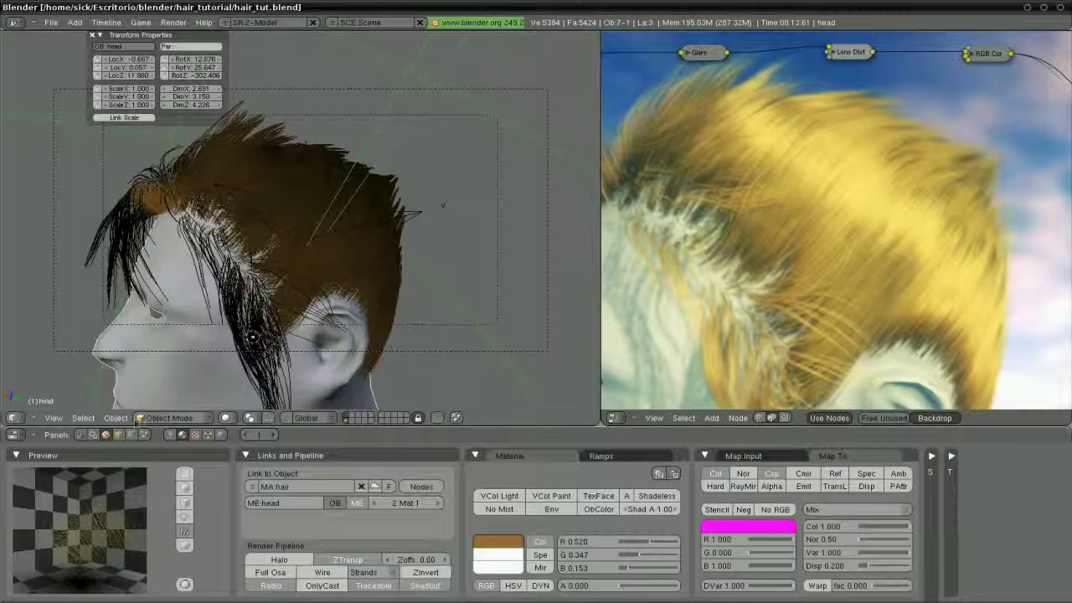
{"action": "left_click", "coordinate": [121, 435]}
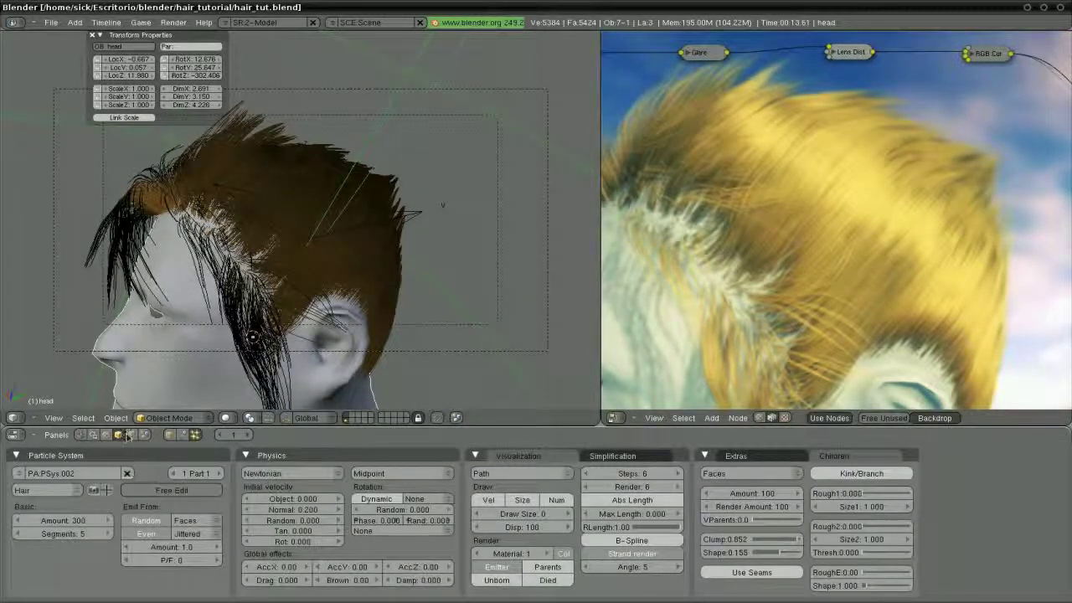
{"action": "left_click", "coordinate": [185, 436]}
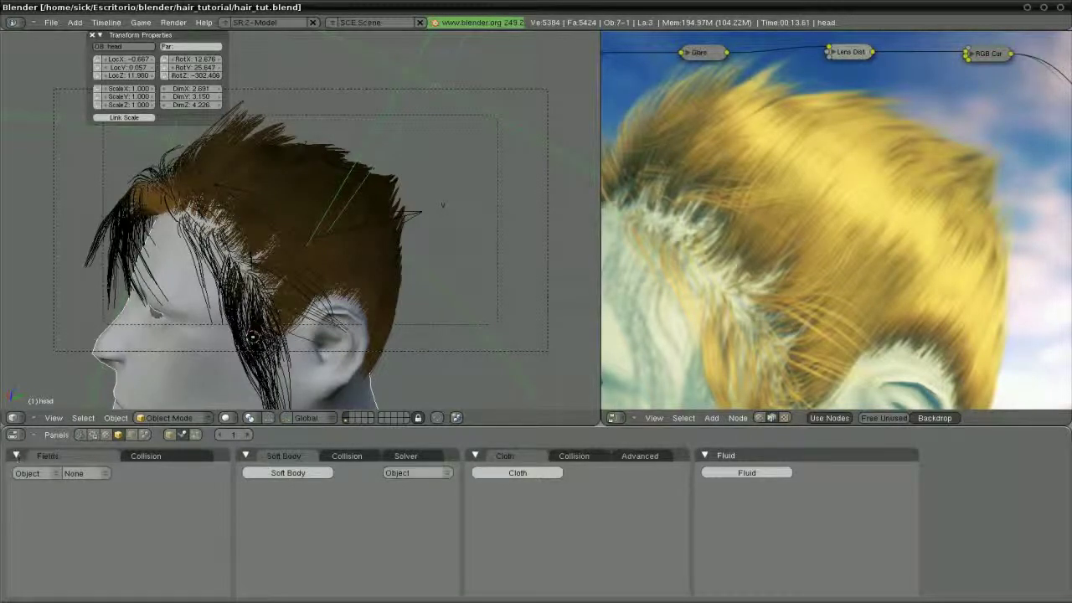
Collapse the Cloth, Fluid and Fields panels and separate the Soft Body settings from their Collision and Solver settings.
{"action": "left_click", "coordinate": [475, 455]}
{"action": "left_click", "coordinate": [494, 455]}
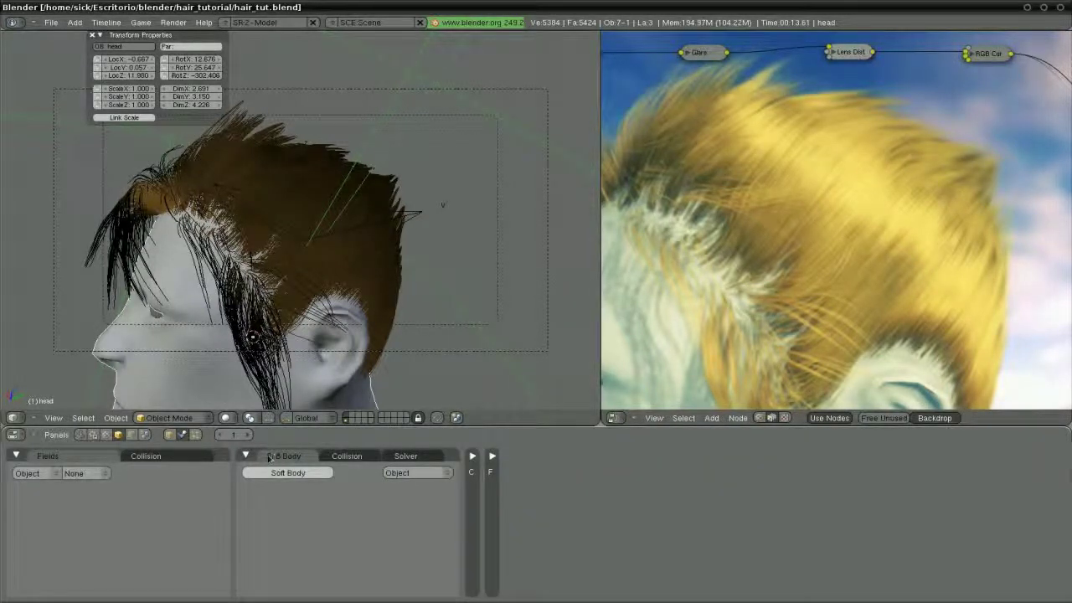
{"action": "left_click", "coordinate": [15, 455]}
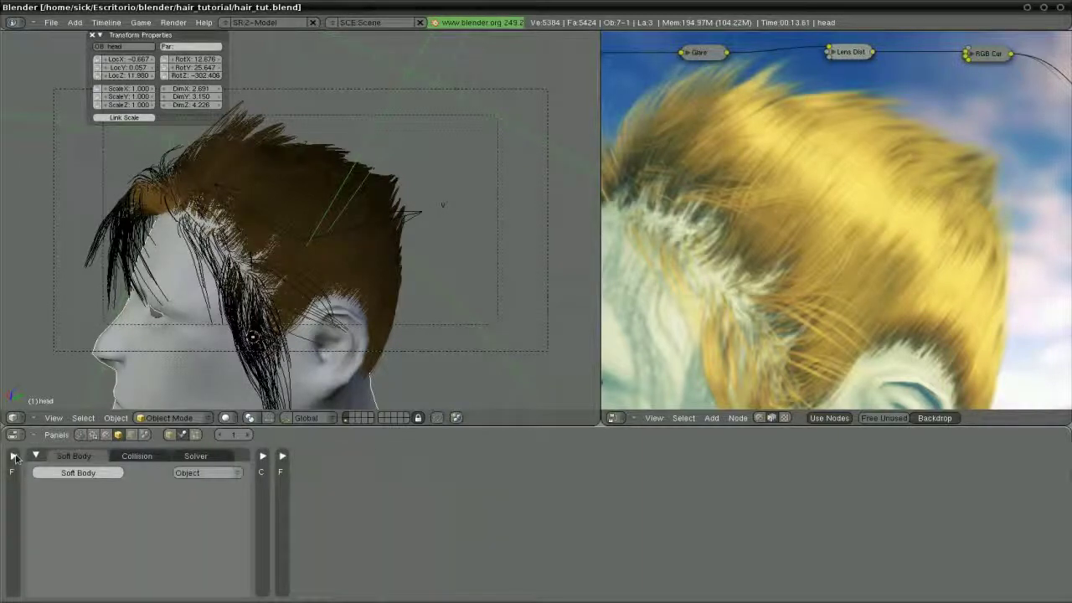
{"action": "left_click_drag", "start_coordinate": [77, 462], "coordinate": [76, 459]}
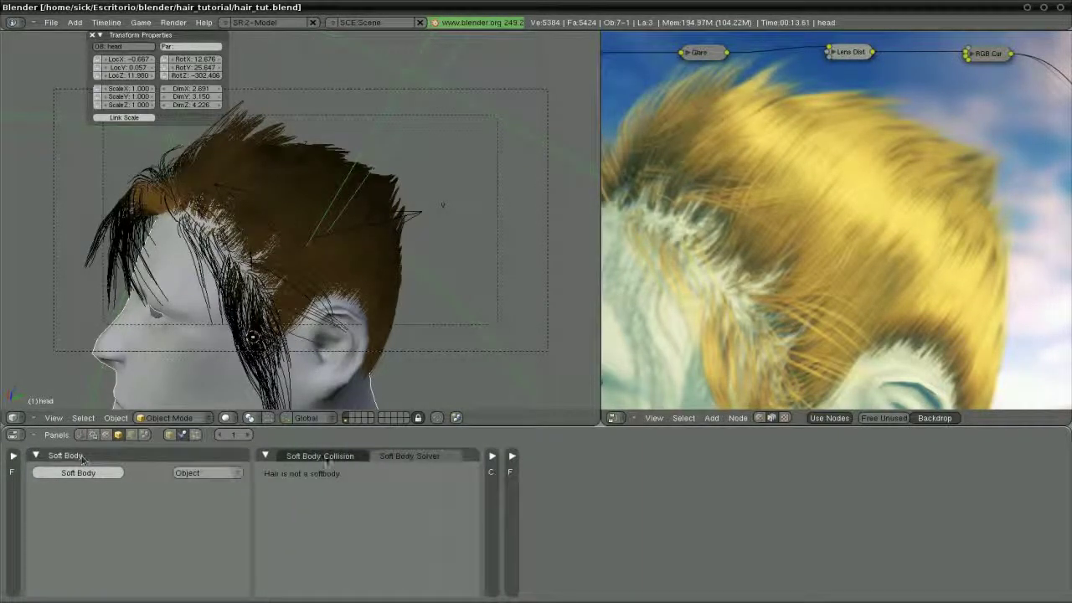
{"action": "left_click", "coordinate": [324, 457]}
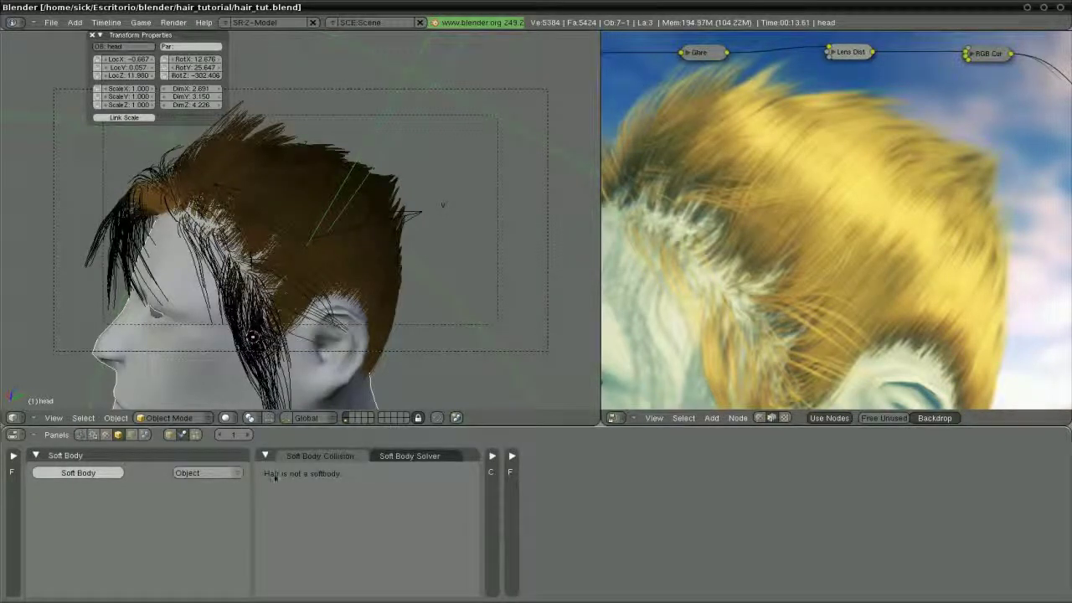
Enable soft body physics on the head's PSys.002 hair particle system.
{"action": "left_click", "coordinate": [215, 476]}
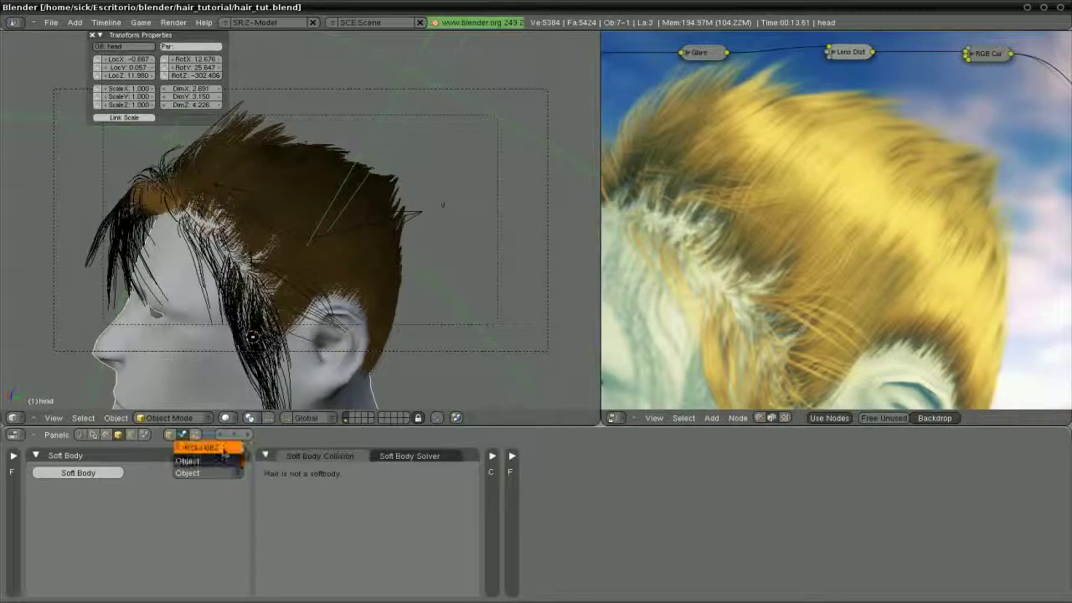
{"action": "left_click", "coordinate": [219, 448]}
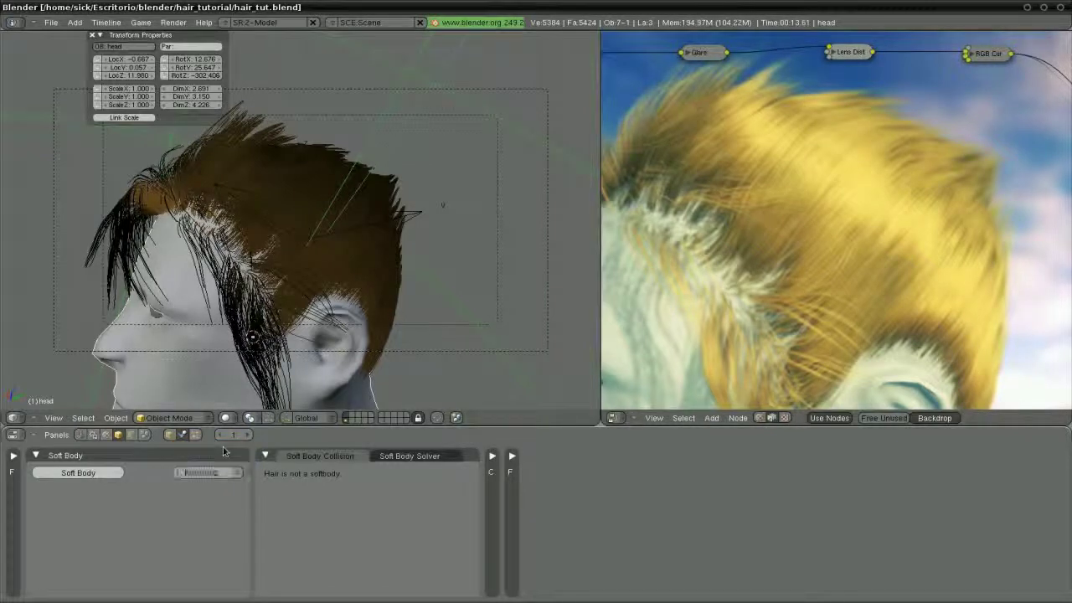
{"action": "left_click", "coordinate": [79, 473]}
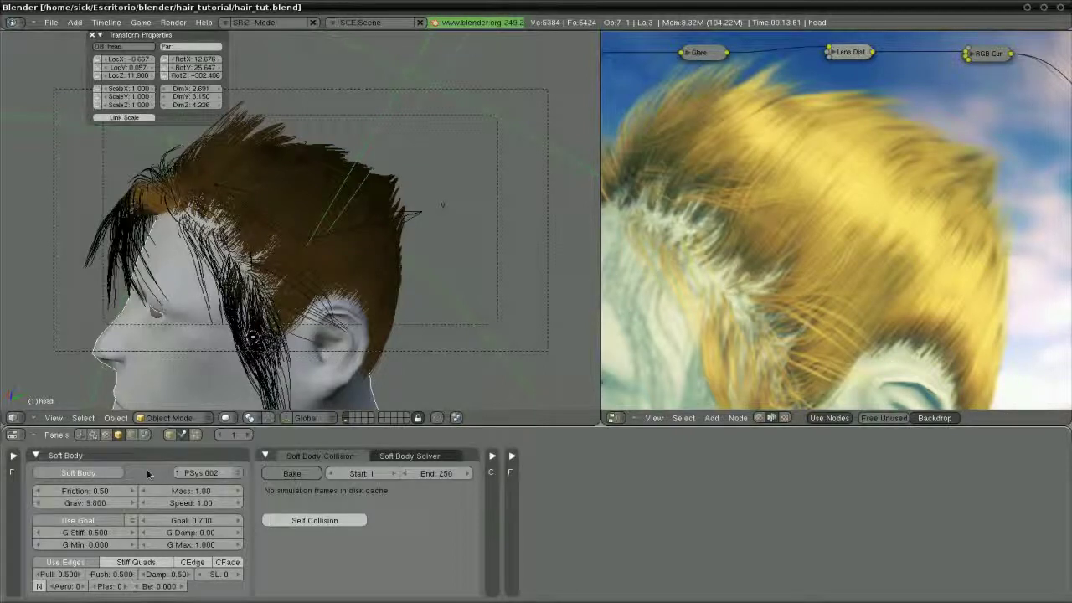
Enter Particle Mode for the head's hair and activate the Weight brush.
{"action": "left_click", "coordinate": [154, 419]}
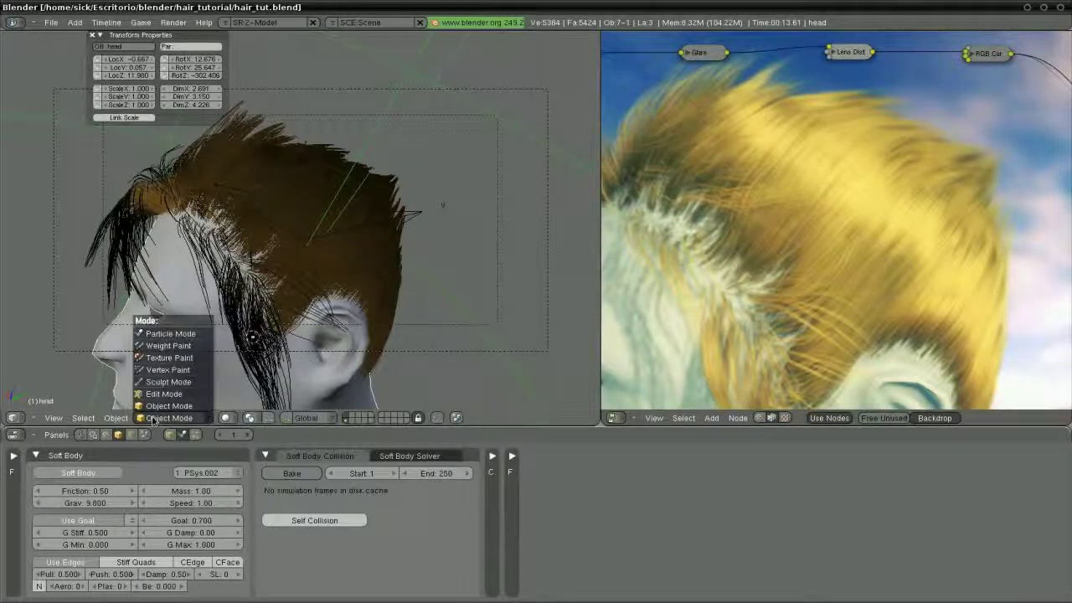
{"action": "left_click", "coordinate": [174, 333]}
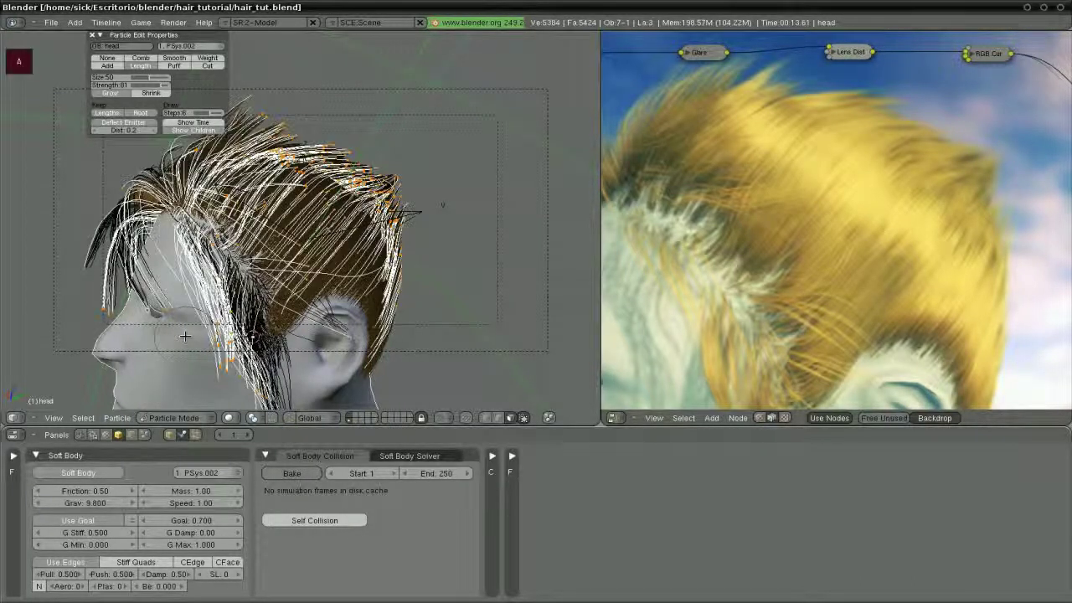
{"action": "left_click", "coordinate": [203, 58]}
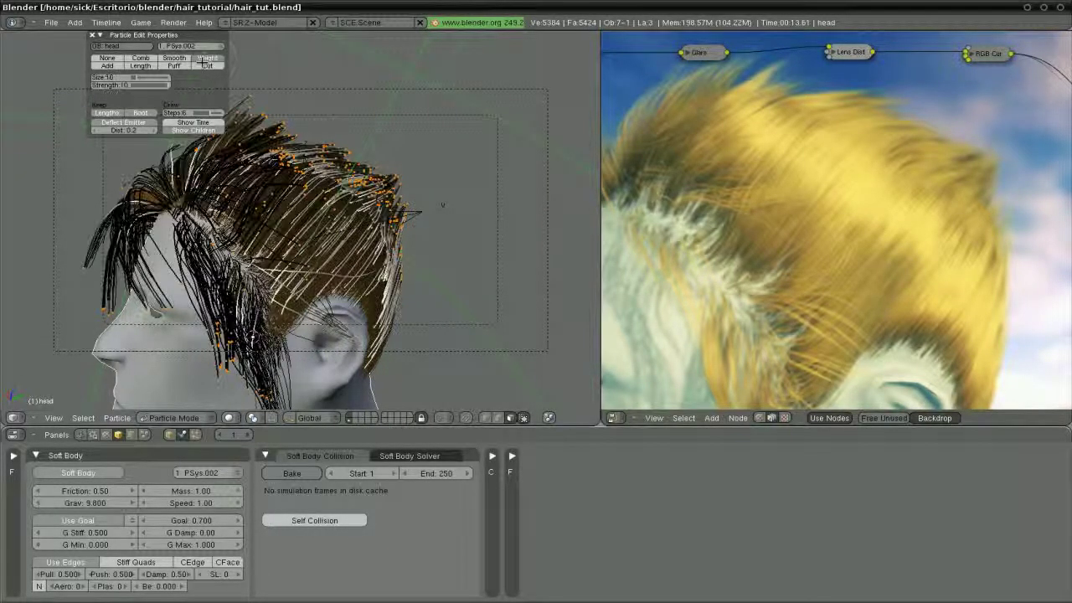
Widen the 3D view and display the hair in point select mode with nothing selected, inspecting the weights around the head.
{"action": "middle_click_drag", "start_coordinate": [150, 275], "coordinate": [280, 354]}
{"action": "scroll", "coordinate": [247, 185], "scroll_direction": "up", "scroll_amount": 2}
{"action": "middle_click_drag", "start_coordinate": [248, 184], "coordinate": [336, 330]}
{"action": "left_click_drag", "start_coordinate": [854, 299], "coordinate": [852, 299]}
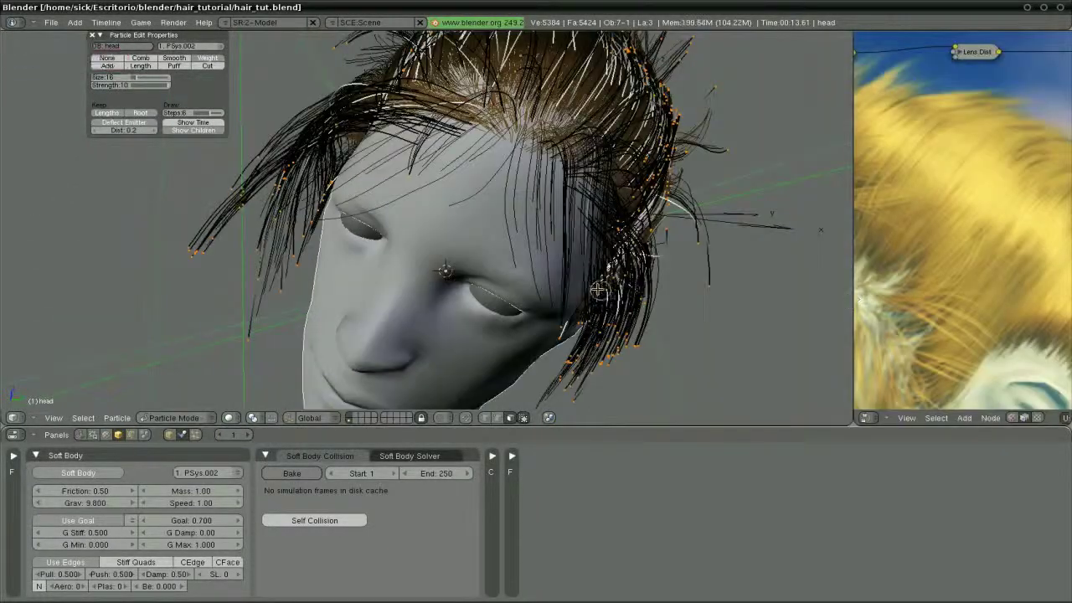
{"action": "middle_click_drag", "start_coordinate": [598, 286], "coordinate": [475, 291]}
{"action": "middle_click_drag", "start_coordinate": [524, 242], "coordinate": [512, 244]}
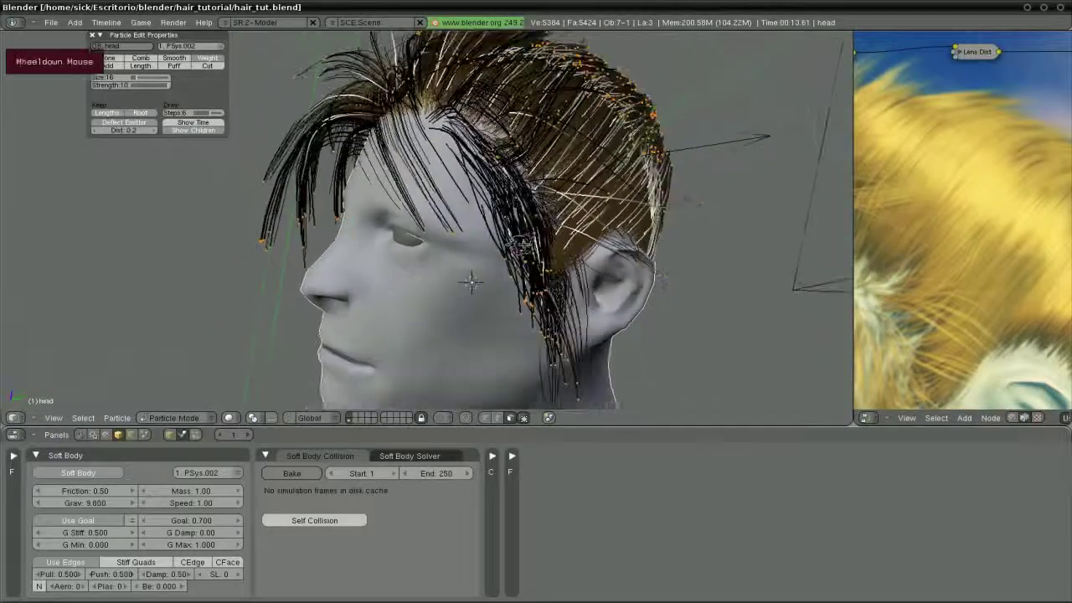
{"action": "key", "text": "a"}
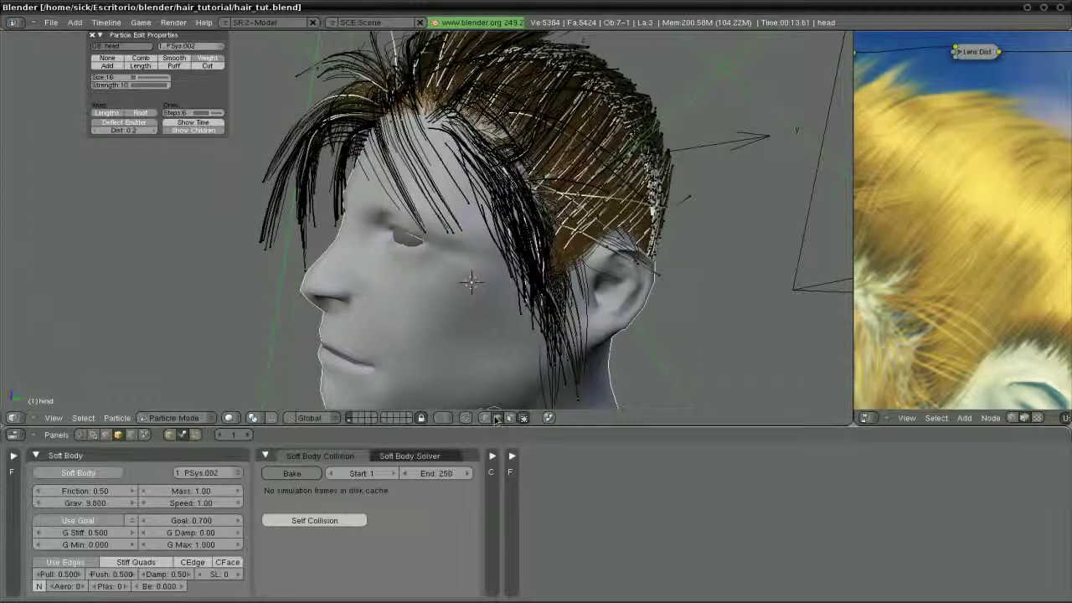
{"action": "middle_click_drag", "start_coordinate": [490, 402], "coordinate": [452, 393]}
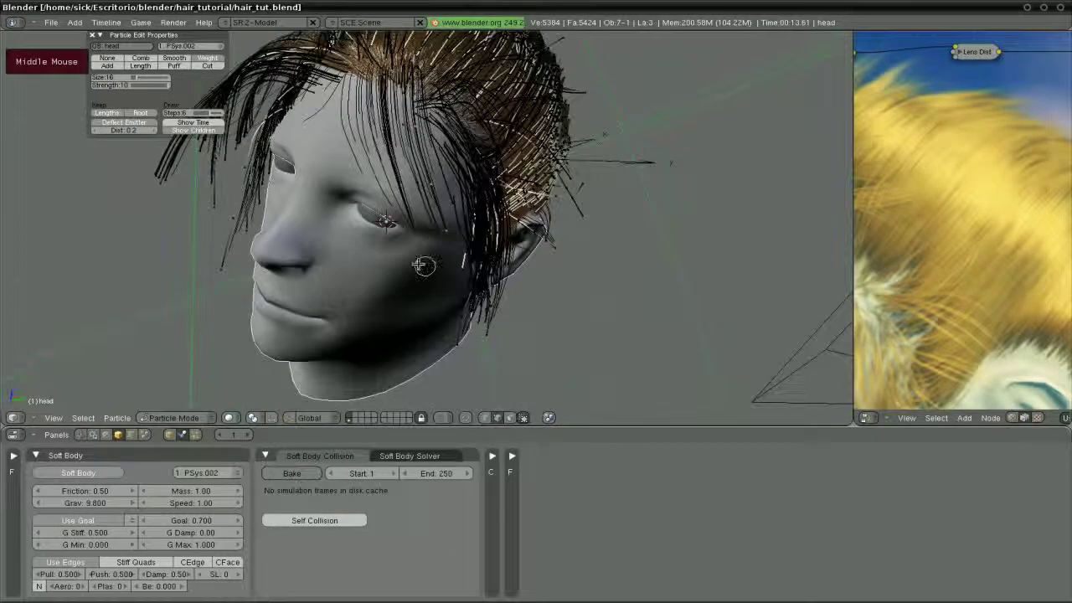
{"action": "middle_click_drag", "start_coordinate": [395, 258], "coordinate": [519, 276]}
{"action": "scroll", "coordinate": [354, 250], "scroll_direction": "down", "scroll_amount": 1}
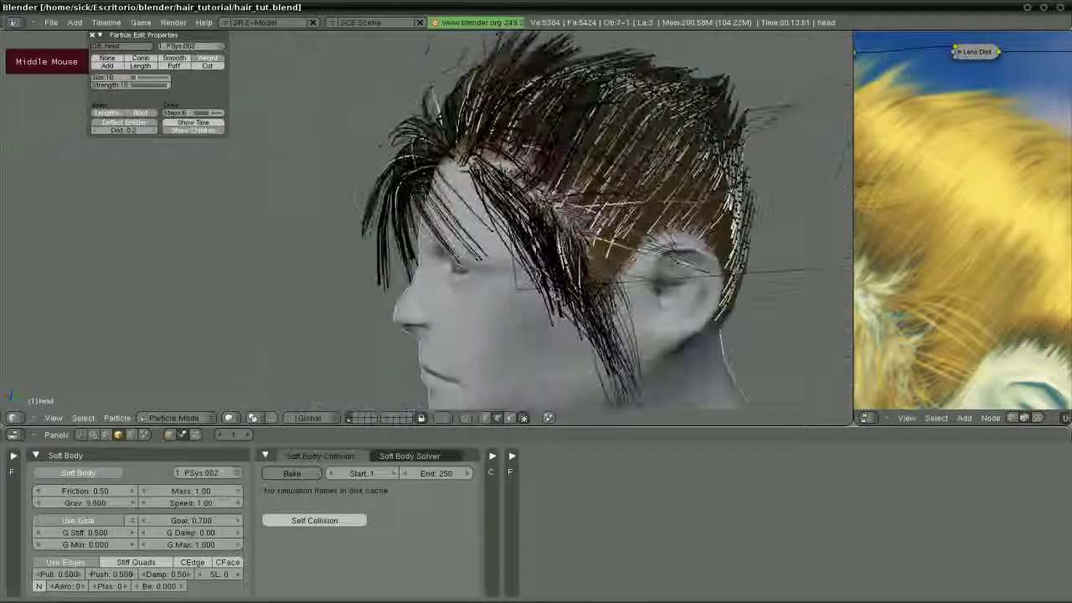
Return the head to Object Mode and view it through the camera.
{"action": "left_click", "coordinate": [174, 417]}
{"action": "left_click", "coordinate": [176, 331]}
{"action": "middle_click_drag", "start_coordinate": [476, 324], "coordinate": [411, 327], "text": "shift"}
{"action": "key", "text": "KP_0"}
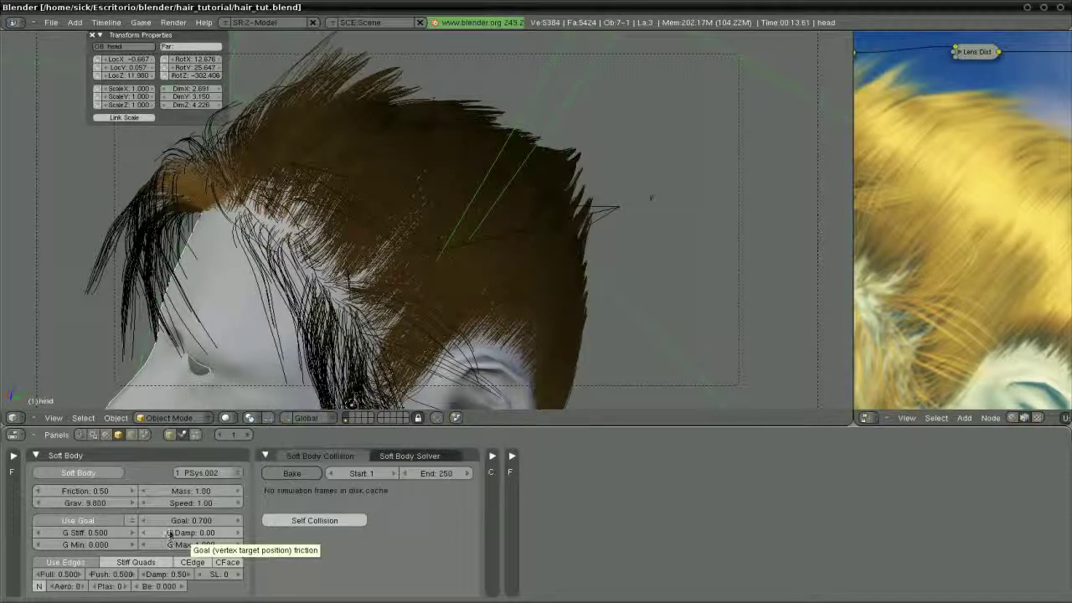
Set the hair soft body's goal stiffness to 0.2, minimum goal to 0.4 and goal damping to 1, and preview the animation.
{"action": "left_click", "coordinate": [95, 534]}
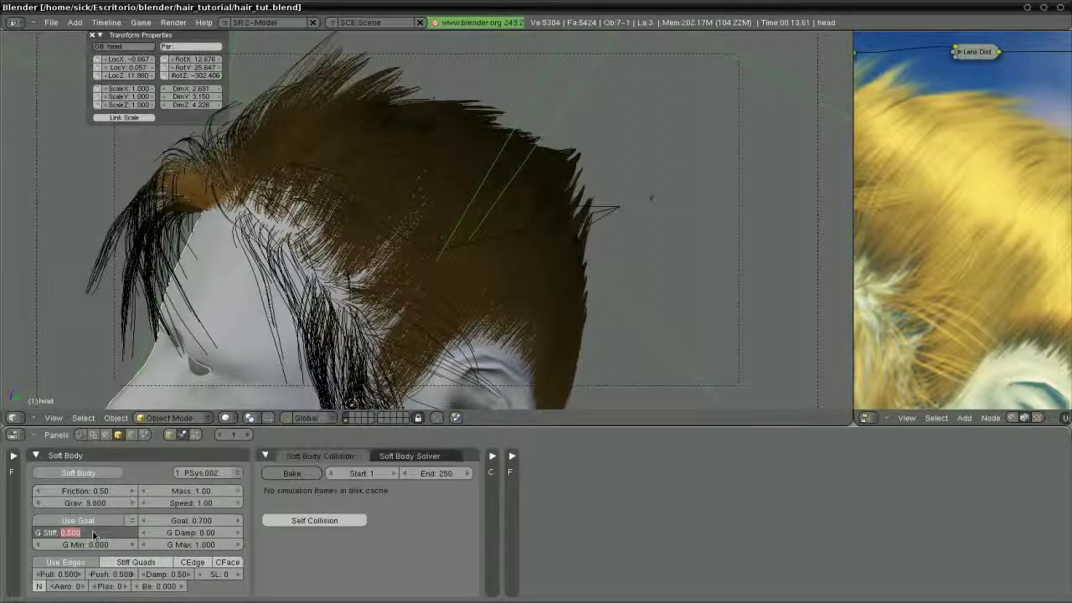
{"action": "type", "text": "0.2"}
{"action": "key", "text": "Return"}
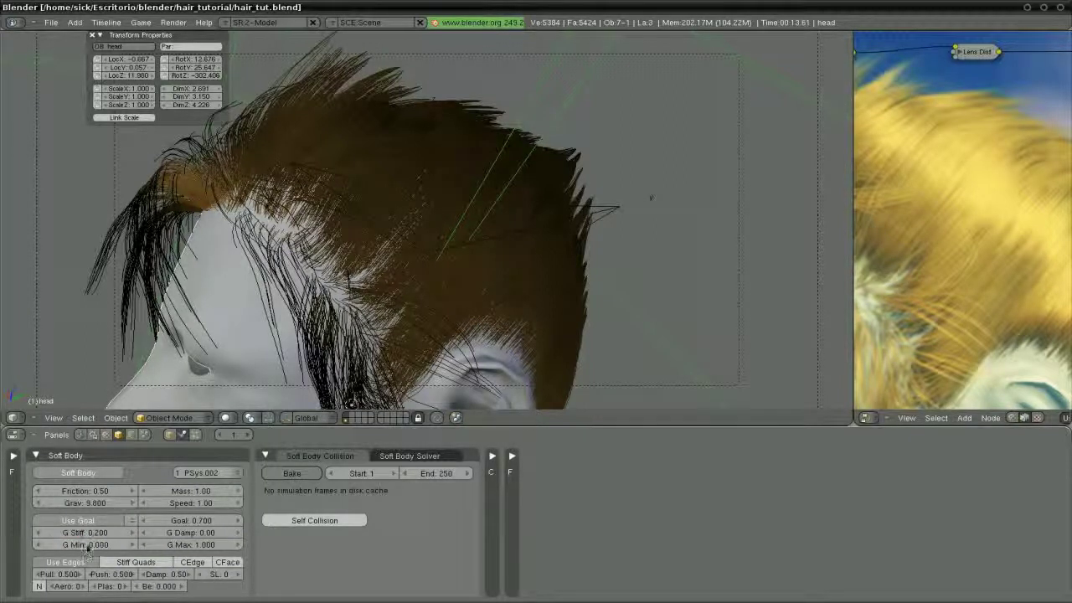
{"action": "left_click", "coordinate": [86, 545]}
{"action": "type", "text": "0.4"}
{"action": "key", "text": "Return"}
{"action": "left_click", "coordinate": [195, 534]}
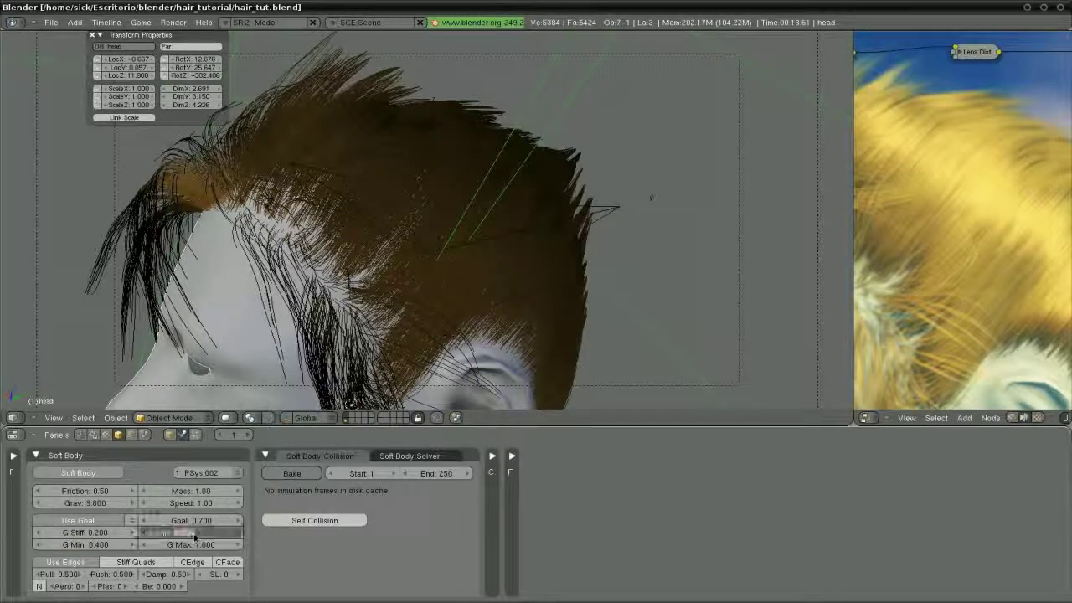
{"action": "type", "text": "1"}
{"action": "key", "text": "Return"}
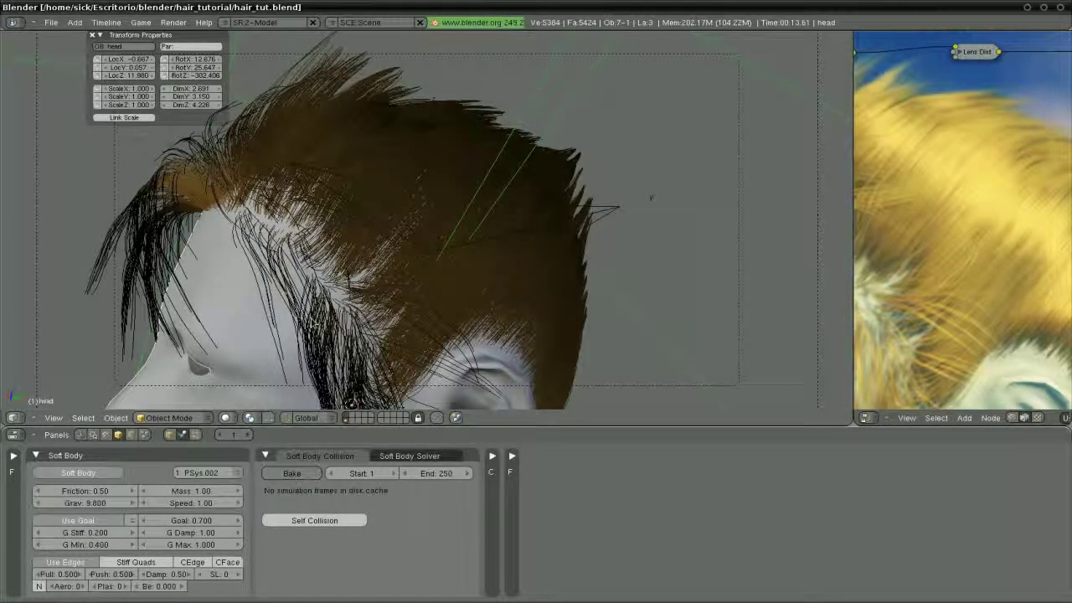
{"action": "key", "text": "alt+a"}
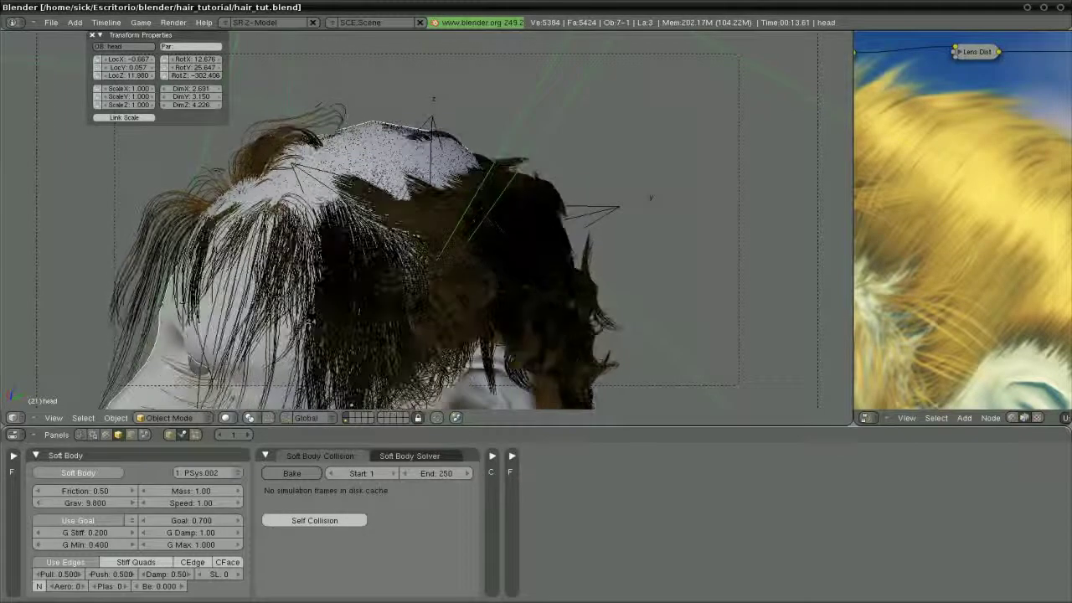
{"action": "key", "text": "Escape"}
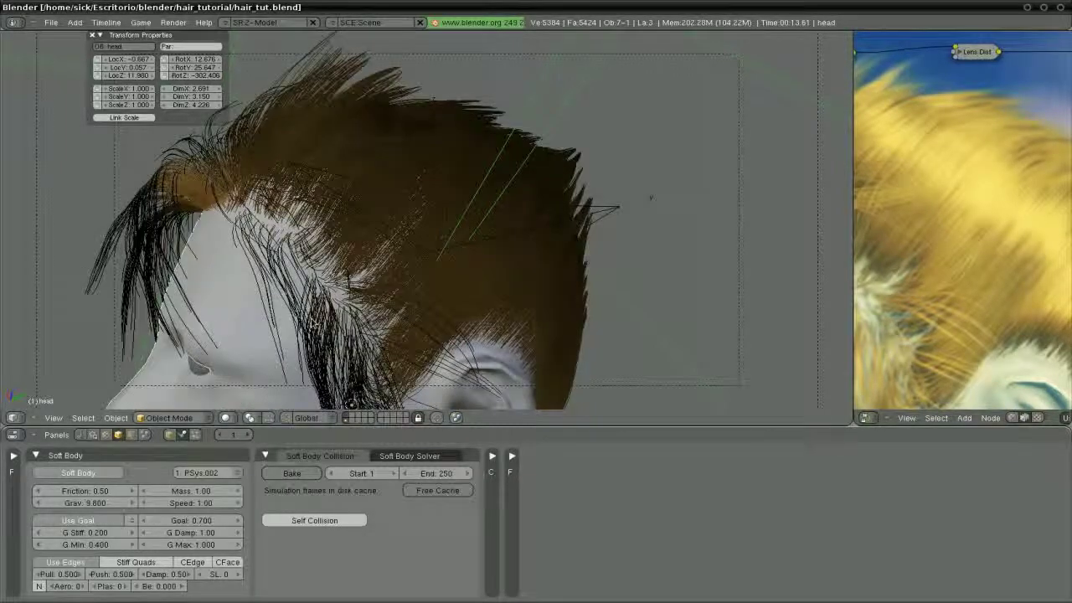
Re-enter Particle Mode and set up the Weight brush with a size of 74.
{"action": "left_click", "coordinate": [193, 417]}
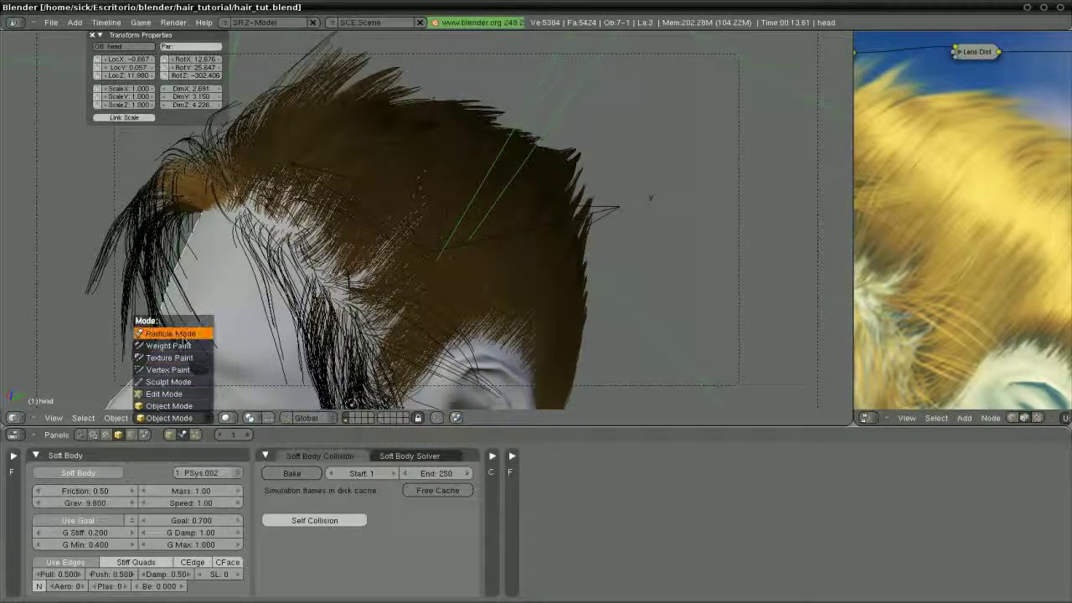
{"action": "left_click", "coordinate": [183, 333]}
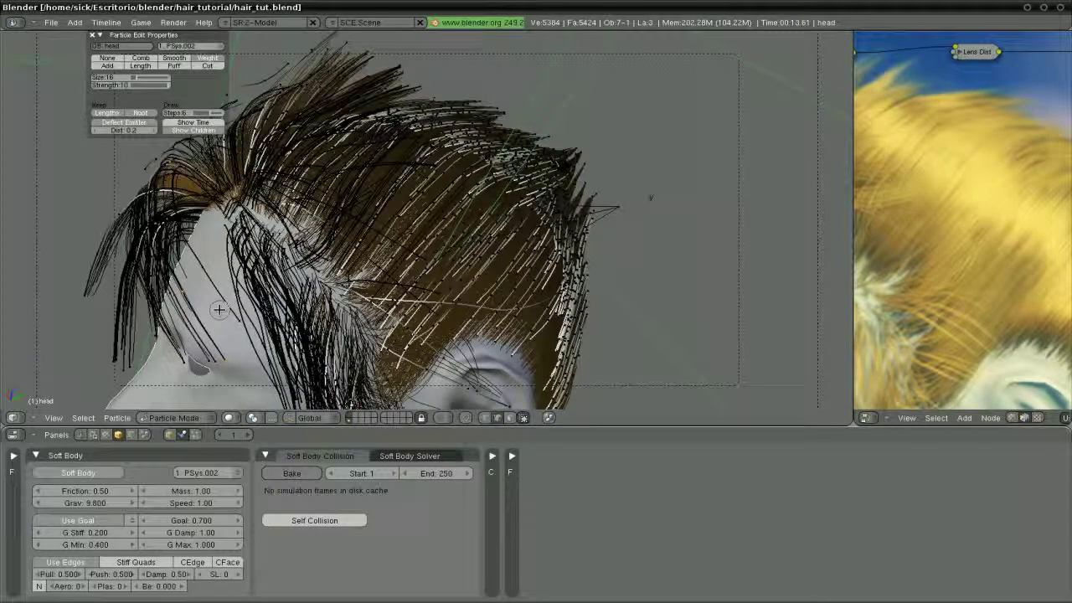
{"action": "mouse_move", "coordinate": [221, 318]}
{"action": "middle_mouse_down"}
{"action": "mouse_move", "coordinate": [232, 327]}
{"action": "mouse_move", "coordinate": [269, 323]}
{"action": "middle_mouse_up"}
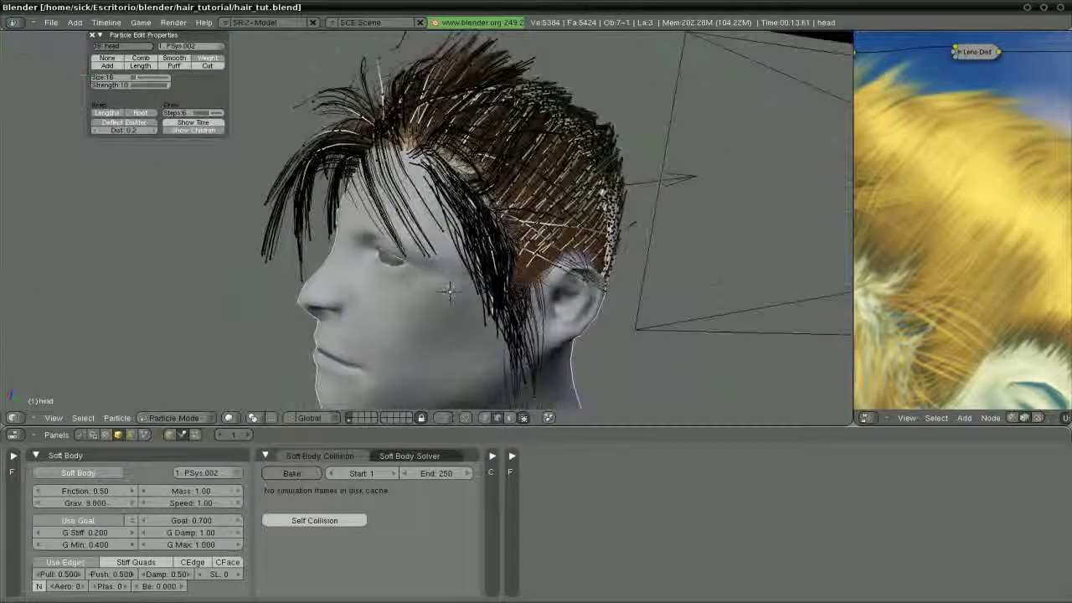
{"action": "left_click", "coordinate": [209, 57]}
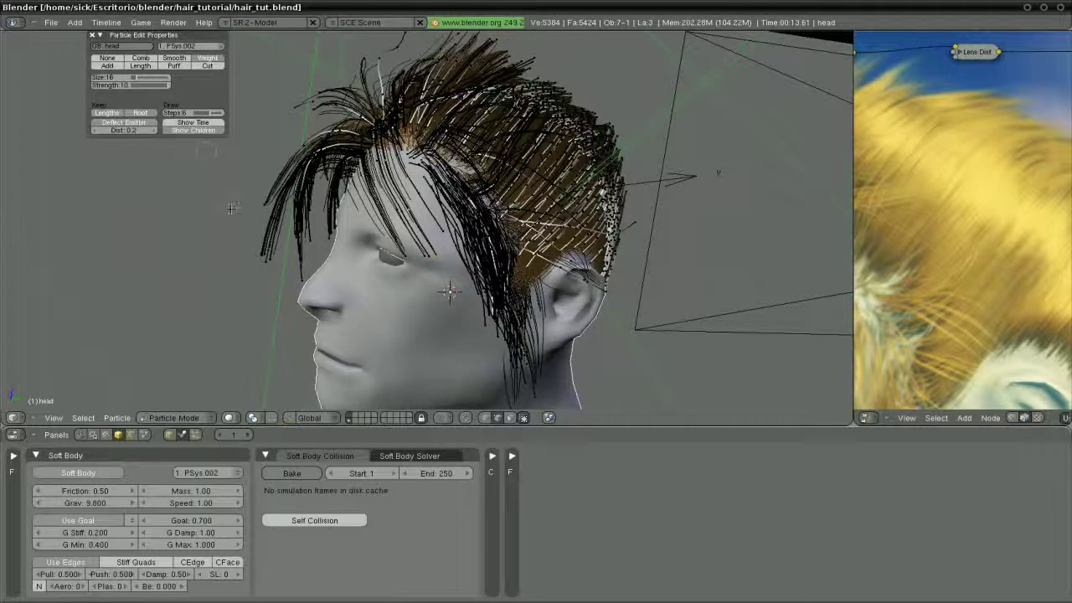
{"action": "key", "text": "f"}
{"action": "left_click", "coordinate": [272, 232]}
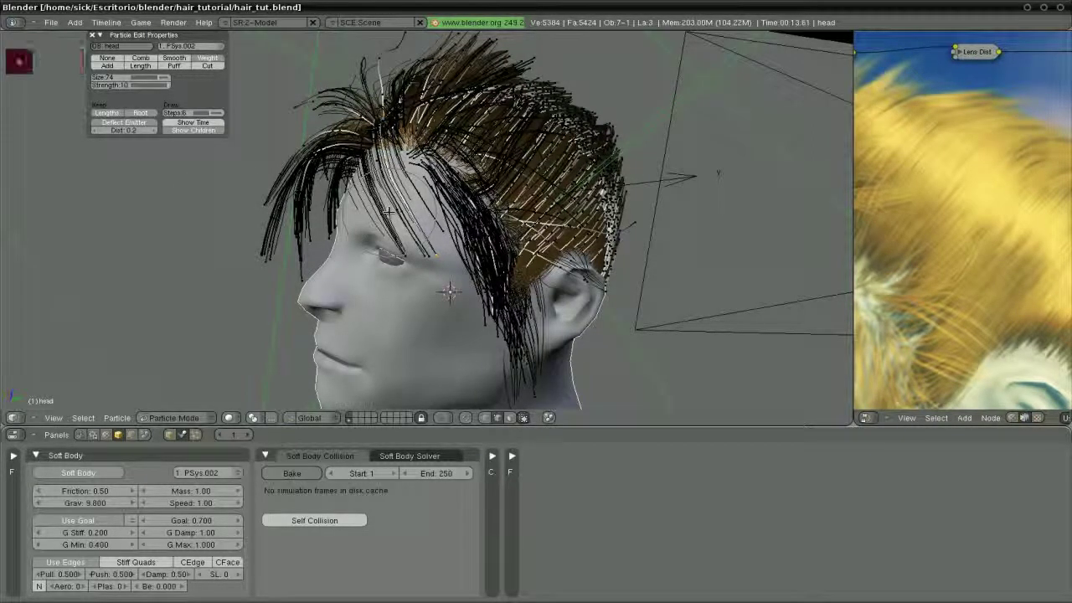
Paint weight onto the roots of the hair along the forehead, crown and the side above the ear.
{"action": "middle_click", "coordinate": [361, 210]}
{"action": "middle_click_drag", "start_coordinate": [448, 291], "coordinate": [435, 283]}
{"action": "left_click", "coordinate": [434, 282]}
{"action": "left_click_drag", "start_coordinate": [423, 195], "coordinate": [397, 166]}
{"action": "mouse_move", "coordinate": [401, 153]}
{"action": "left_mouse_down"}
{"action": "mouse_move", "coordinate": [393, 144]}
{"action": "mouse_move", "coordinate": [341, 159]}
{"action": "mouse_move", "coordinate": [470, 149]}
{"action": "left_mouse_up"}
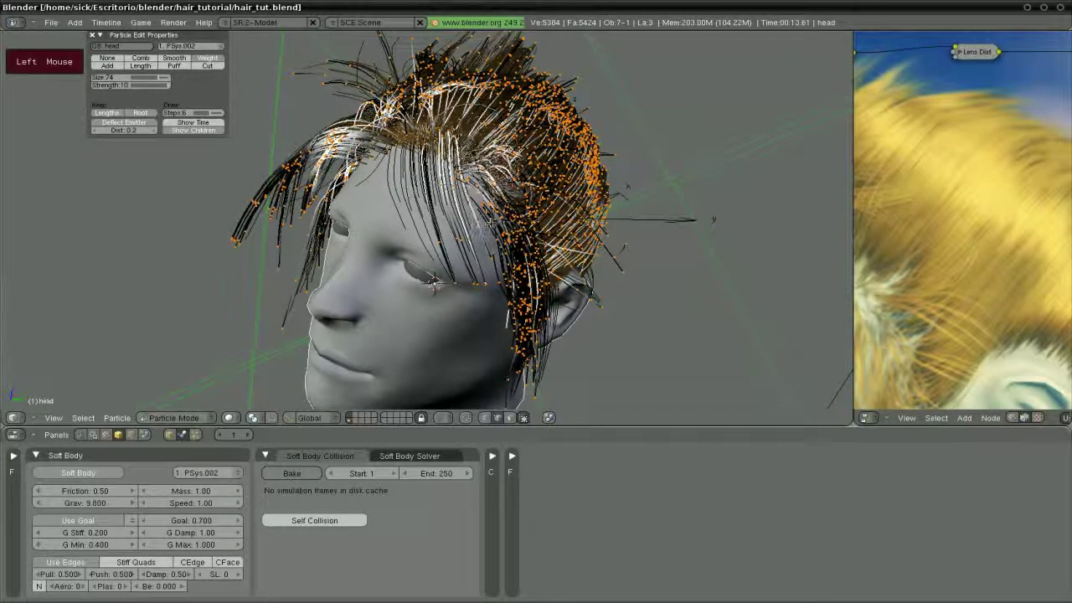
{"action": "mouse_move", "coordinate": [470, 149]}
{"action": "middle_mouse_down"}
{"action": "mouse_move", "coordinate": [374, 208]}
{"action": "mouse_move", "coordinate": [410, 188]}
{"action": "middle_mouse_up"}
{"action": "mouse_move", "coordinate": [418, 176]}
{"action": "left_mouse_down"}
{"action": "mouse_move", "coordinate": [457, 151]}
{"action": "mouse_move", "coordinate": [435, 138]}
{"action": "left_mouse_up"}
{"action": "mouse_move", "coordinate": [513, 213]}
{"action": "left_mouse_down"}
{"action": "mouse_move", "coordinate": [578, 201]}
{"action": "mouse_move", "coordinate": [568, 189]}
{"action": "mouse_move", "coordinate": [586, 242]}
{"action": "mouse_move", "coordinate": [571, 221]}
{"action": "left_mouse_up"}
{"action": "mouse_move", "coordinate": [452, 280]}
{"action": "left_mouse_down"}
{"action": "mouse_move", "coordinate": [436, 280]}
{"action": "mouse_move", "coordinate": [460, 254]}
{"action": "mouse_move", "coordinate": [419, 247]}
{"action": "left_mouse_up"}
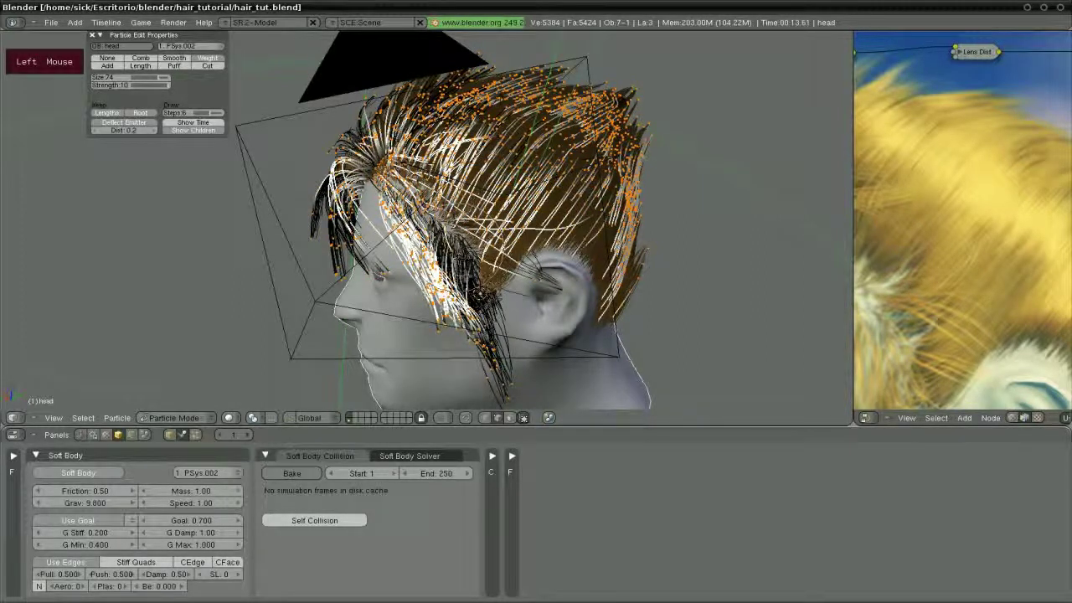
Maximize the 3D view and paint weight onto the strands above the head's right ear, its back edge and the fringe.
{"action": "mouse_move", "coordinate": [418, 252]}
{"action": "middle_mouse_down"}
{"action": "mouse_move", "coordinate": [431, 272]}
{"action": "mouse_move", "coordinate": [529, 262]}
{"action": "mouse_move", "coordinate": [506, 329]}
{"action": "mouse_move", "coordinate": [529, 368]}
{"action": "middle_mouse_up"}
{"action": "key", "text": "ctrl+Up"}
{"action": "left_click_drag", "start_coordinate": [529, 368], "coordinate": [553, 402]}
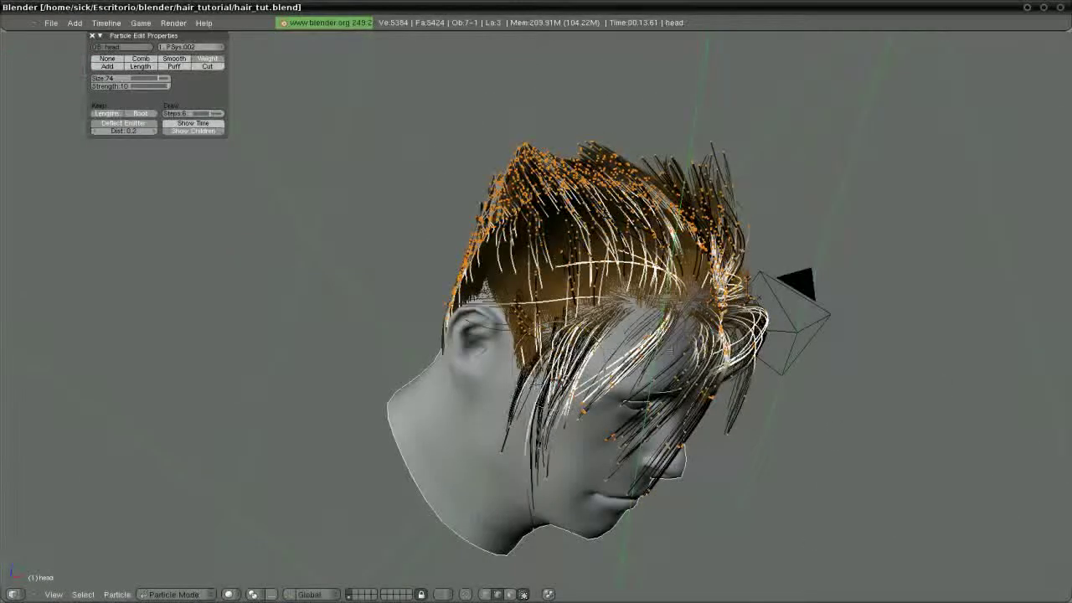
{"action": "left_click_drag", "start_coordinate": [697, 352], "coordinate": [711, 386]}
{"action": "left_click_drag", "start_coordinate": [611, 249], "coordinate": [482, 278]}
{"action": "left_click_drag", "start_coordinate": [538, 312], "coordinate": [521, 332]}
{"action": "left_click_drag", "start_coordinate": [709, 224], "coordinate": [726, 261]}
{"action": "mouse_move", "coordinate": [720, 251]}
{"action": "middle_mouse_down"}
{"action": "mouse_move", "coordinate": [569, 260]}
{"action": "mouse_move", "coordinate": [637, 277]}
{"action": "middle_mouse_up"}
{"action": "left_click_drag", "start_coordinate": [670, 293], "coordinate": [765, 356]}
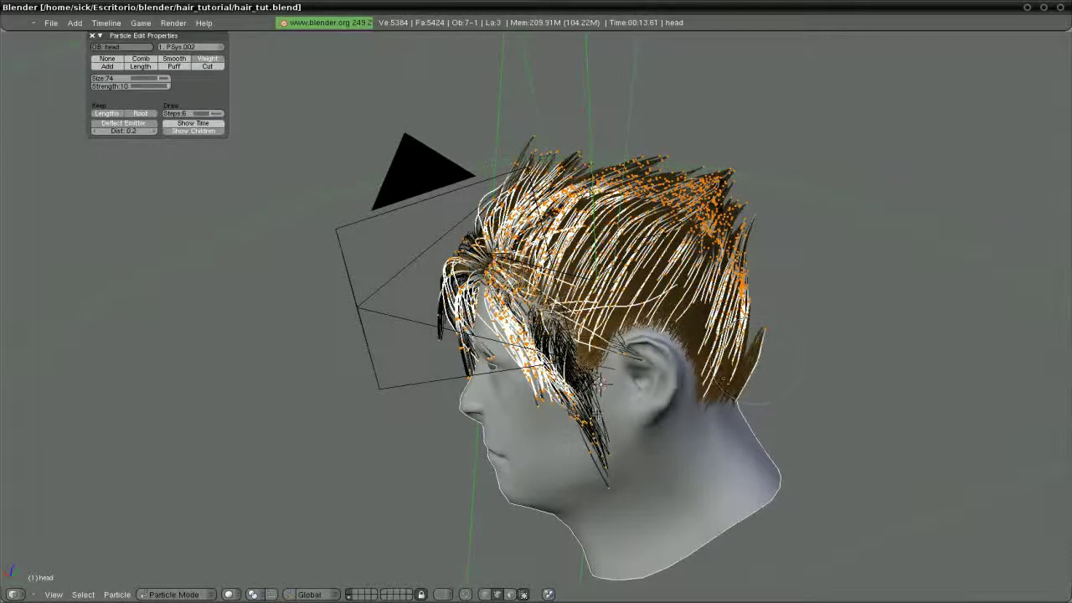
Paint weight onto the strands behind the left ear and across the back of the head.
{"action": "left_click_drag", "start_coordinate": [594, 444], "coordinate": [628, 354]}
{"action": "middle_click_drag", "start_coordinate": [628, 355], "coordinate": [489, 344]}
{"action": "left_click_drag", "start_coordinate": [645, 318], "coordinate": [661, 343]}
{"action": "left_click", "coordinate": [652, 241]}
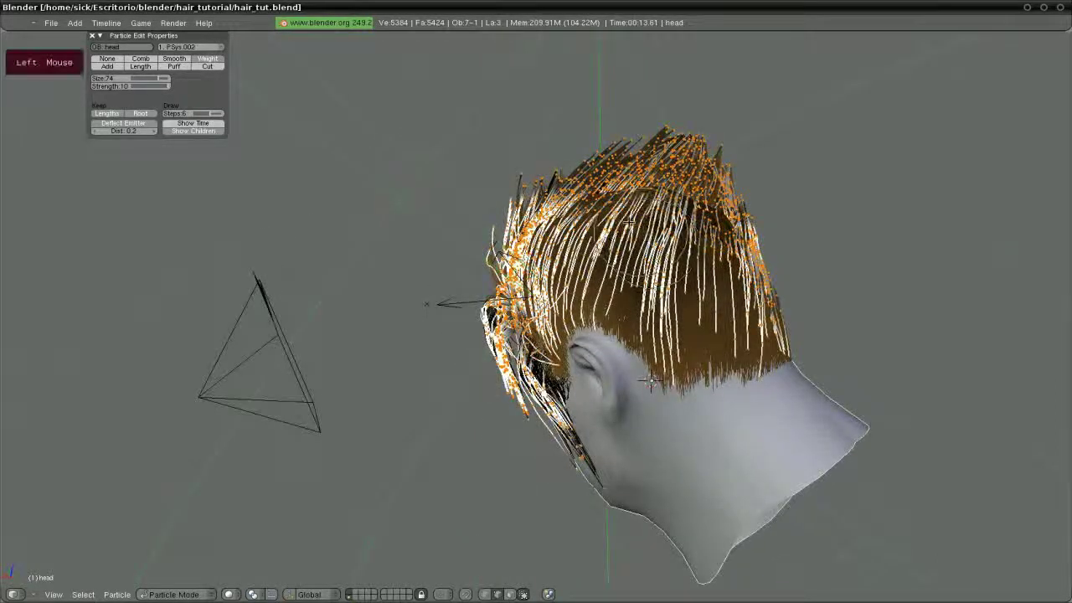
{"action": "mouse_move", "coordinate": [653, 240]}
{"action": "middle_mouse_down"}
{"action": "mouse_move", "coordinate": [615, 325]}
{"action": "mouse_move", "coordinate": [586, 285]}
{"action": "middle_mouse_up"}
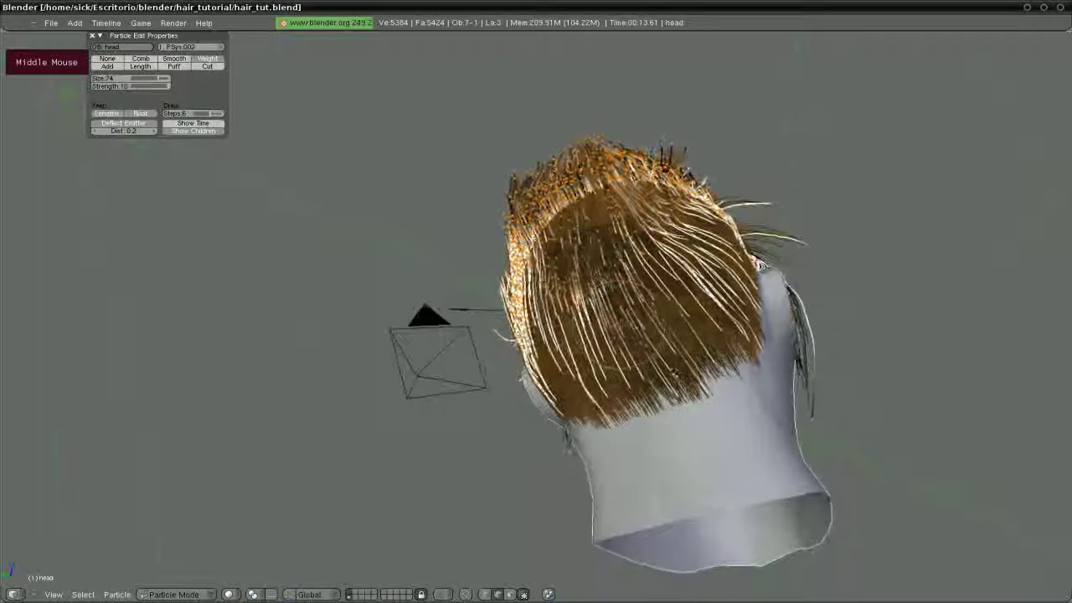
{"action": "mouse_move", "coordinate": [577, 276]}
{"action": "left_mouse_down"}
{"action": "mouse_move", "coordinate": [578, 251]}
{"action": "mouse_move", "coordinate": [602, 243]}
{"action": "mouse_move", "coordinate": [590, 233]}
{"action": "left_mouse_up"}
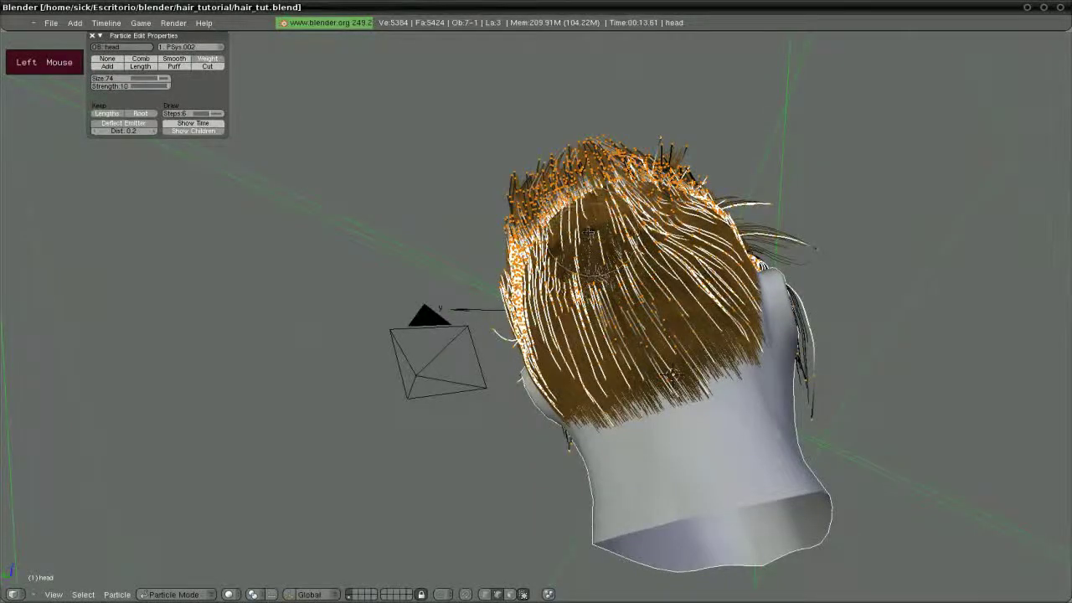
{"action": "middle_click_drag", "start_coordinate": [589, 230], "coordinate": [596, 240]}
{"action": "left_click", "coordinate": [596, 241]}
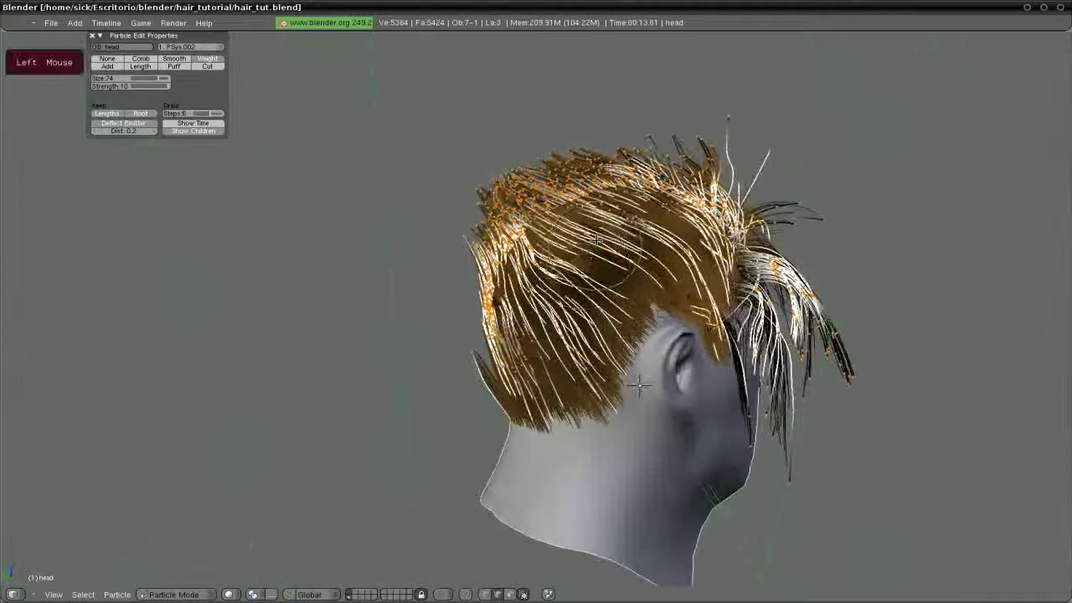
Paint weight along the full length of the strands on the head's right side, crown and fringe tips.
{"action": "mouse_move", "coordinate": [597, 240]}
{"action": "left_mouse_down"}
{"action": "mouse_move", "coordinate": [592, 182]}
{"action": "mouse_move", "coordinate": [535, 167]}
{"action": "mouse_move", "coordinate": [494, 226]}
{"action": "mouse_move", "coordinate": [511, 352]}
{"action": "mouse_move", "coordinate": [531, 369]}
{"action": "left_mouse_up"}
{"action": "mouse_move", "coordinate": [645, 298]}
{"action": "left_mouse_down"}
{"action": "mouse_move", "coordinate": [694, 168]}
{"action": "mouse_move", "coordinate": [699, 218]}
{"action": "mouse_move", "coordinate": [761, 343]}
{"action": "mouse_move", "coordinate": [756, 437]}
{"action": "mouse_move", "coordinate": [835, 326]}
{"action": "left_mouse_up"}
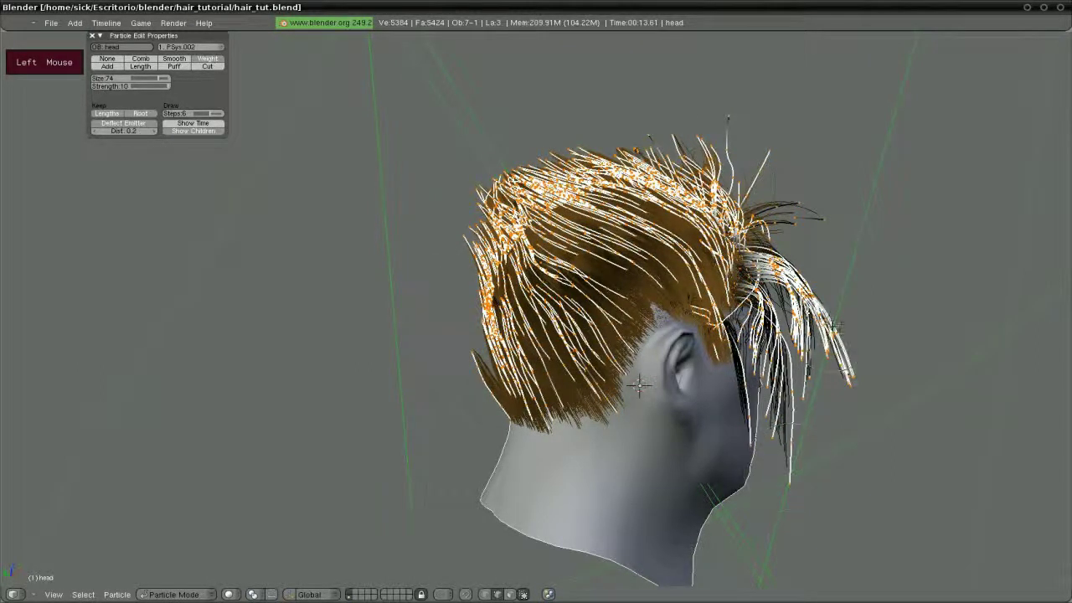
{"action": "left_click_drag", "start_coordinate": [781, 207], "coordinate": [789, 207]}
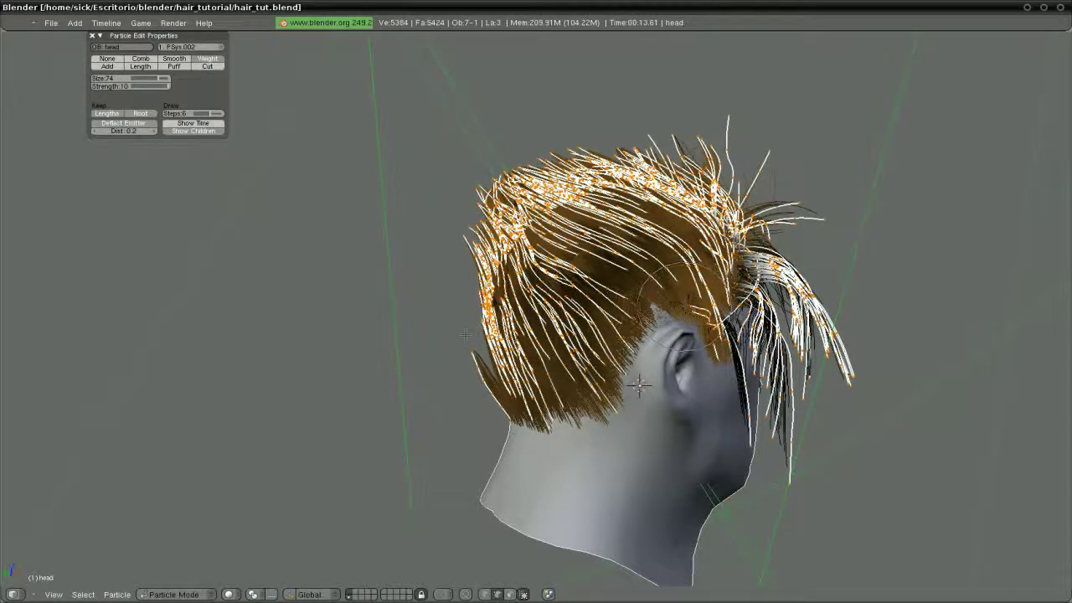
{"action": "middle_click_drag", "start_coordinate": [670, 376], "coordinate": [427, 356]}
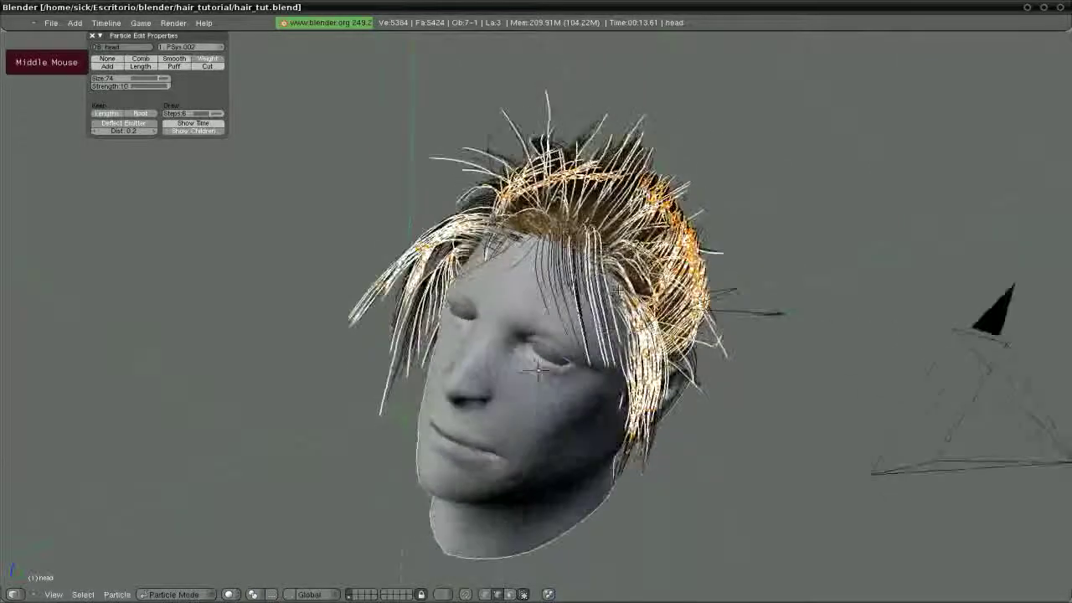
{"action": "left_click", "coordinate": [538, 373]}
{"action": "left_click", "coordinate": [539, 373]}
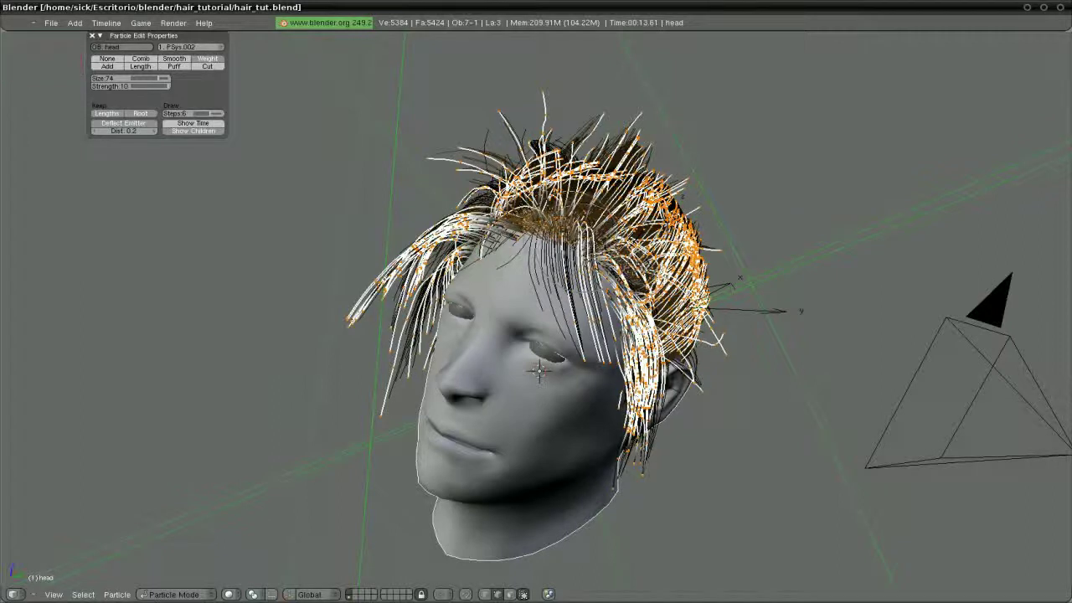
{"action": "left_click", "coordinate": [502, 213]}
Restore the split layout, return the head to Object Mode and preview the hair simulation through the camera.
{"action": "middle_click_drag", "start_coordinate": [674, 261], "coordinate": [636, 276]}
{"action": "middle_click_drag", "start_coordinate": [570, 374], "coordinate": [469, 356]}
{"action": "middle_click_drag", "start_coordinate": [551, 378], "coordinate": [664, 308]}
{"action": "key", "text": "ctrl+Down"}
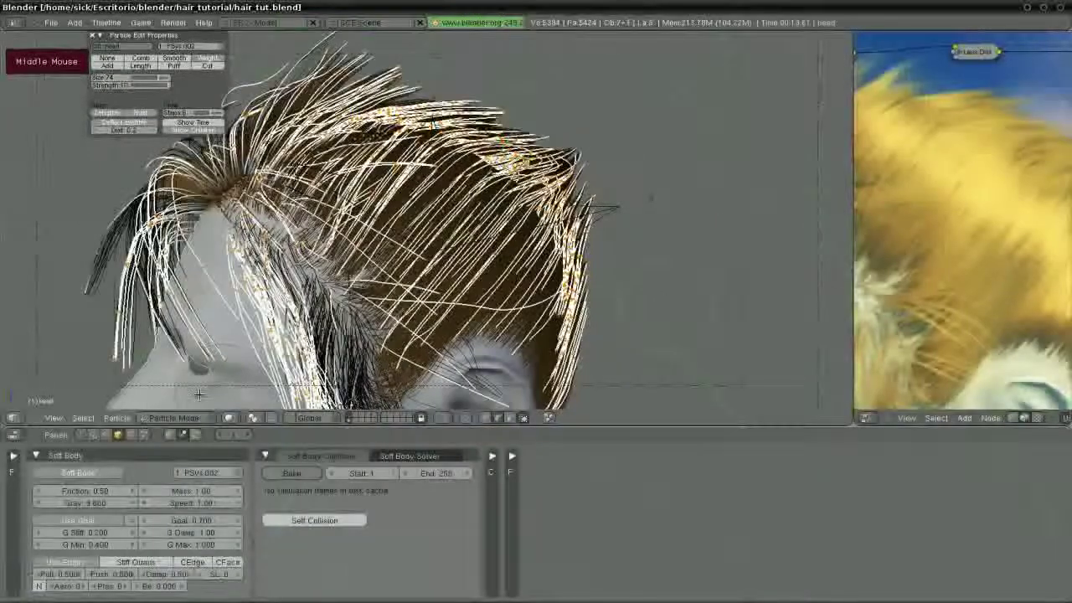
{"action": "left_click", "coordinate": [172, 417]}
{"action": "left_click", "coordinate": [177, 322]}
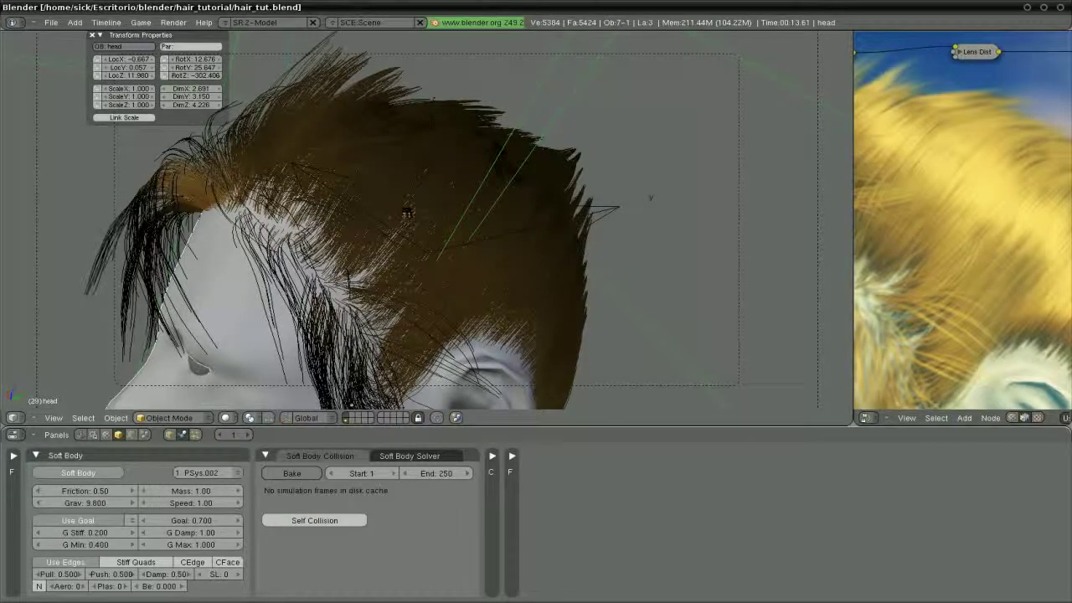
{"action": "key", "text": "Escape"}
Re-enter Particle Mode and paint more weight over the crown, the forehead roots and the side fringe.
{"action": "left_click", "coordinate": [172, 417]}
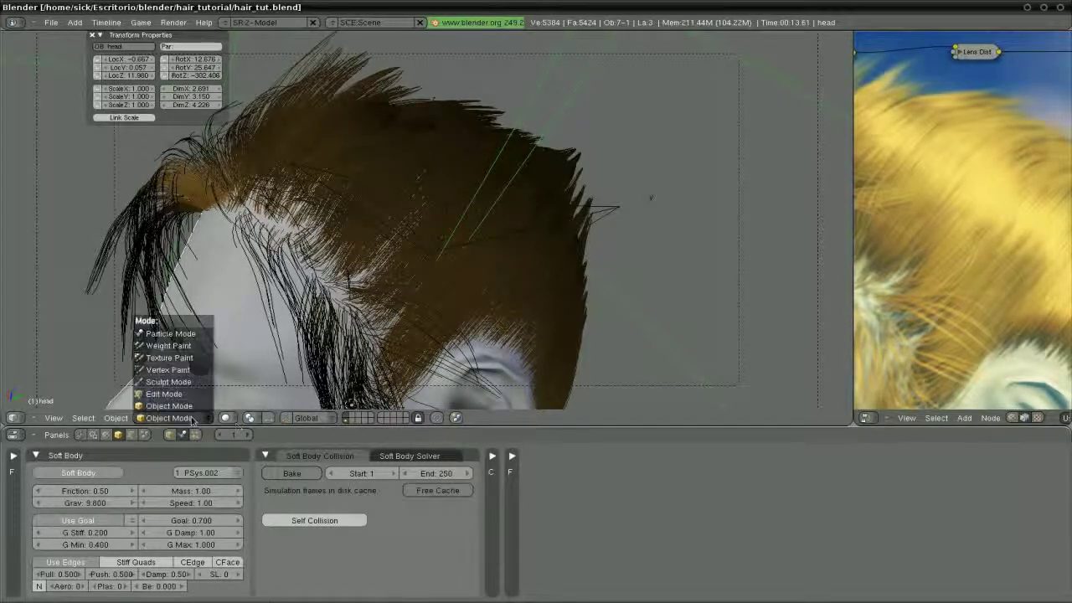
{"action": "left_click", "coordinate": [167, 326]}
{"action": "middle_click_drag", "start_coordinate": [350, 400], "coordinate": [462, 285]}
{"action": "mouse_move", "coordinate": [462, 285]}
{"action": "left_mouse_down"}
{"action": "mouse_move", "coordinate": [486, 168]}
{"action": "mouse_move", "coordinate": [502, 143]}
{"action": "mouse_move", "coordinate": [469, 134]}
{"action": "left_mouse_up"}
{"action": "mouse_move", "coordinate": [418, 171]}
{"action": "left_mouse_down"}
{"action": "mouse_move", "coordinate": [583, 186]}
{"action": "mouse_move", "coordinate": [462, 221]}
{"action": "left_mouse_up"}
{"action": "mouse_move", "coordinate": [384, 194]}
{"action": "left_mouse_down"}
{"action": "mouse_move", "coordinate": [327, 218]}
{"action": "mouse_move", "coordinate": [352, 171]}
{"action": "left_mouse_up"}
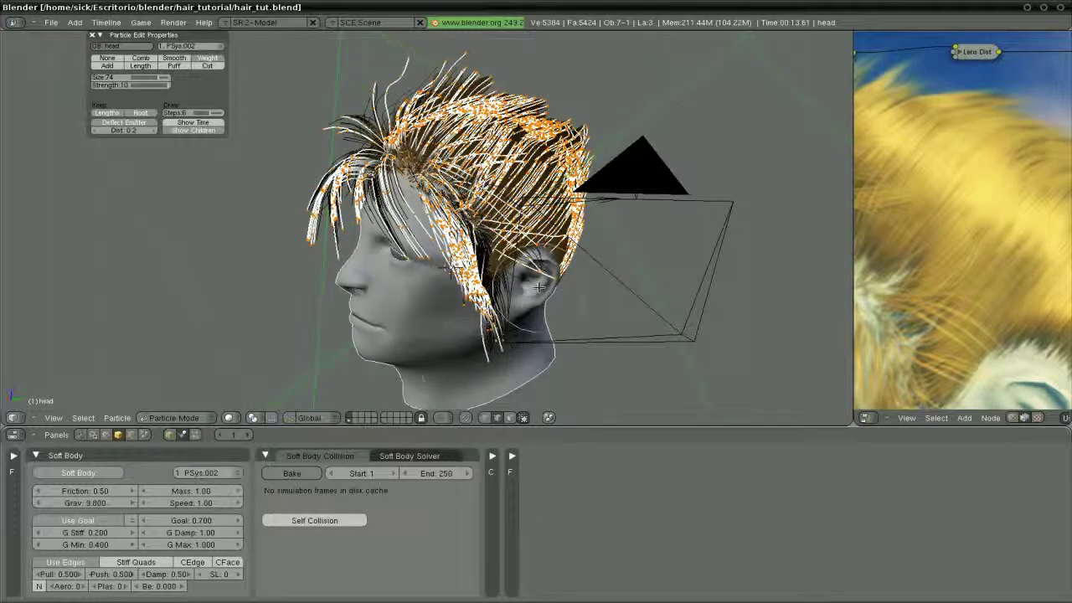
Paint weight over the remaining strands around the back, top and far side of the head.
{"action": "middle_click_drag", "start_coordinate": [465, 374], "coordinate": [475, 378]}
{"action": "left_click_drag", "start_coordinate": [475, 378], "coordinate": [434, 303]}
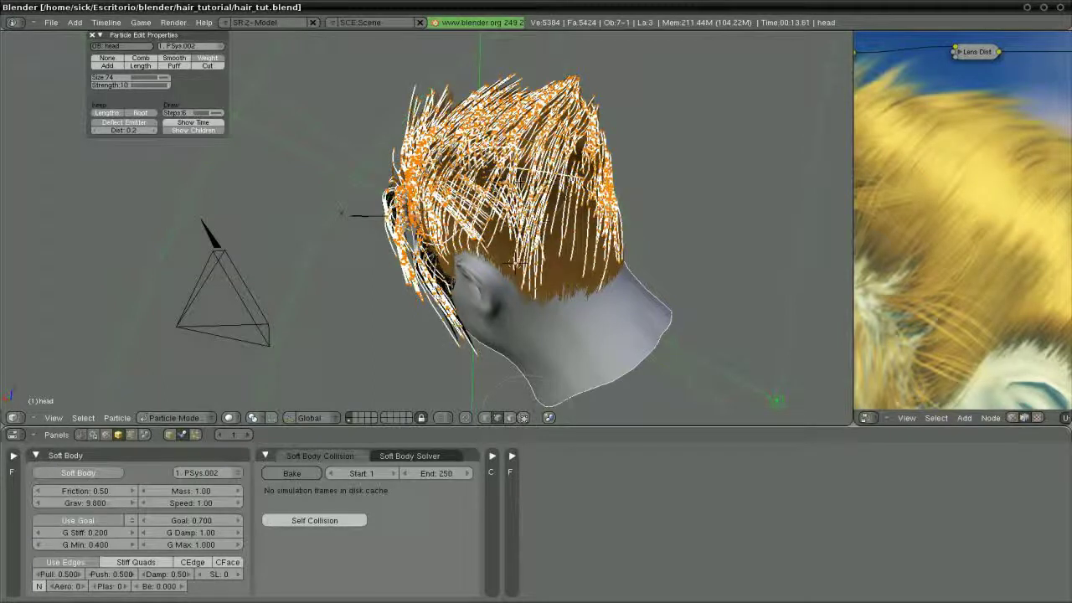
{"action": "left_click_drag", "start_coordinate": [519, 180], "coordinate": [475, 164]}
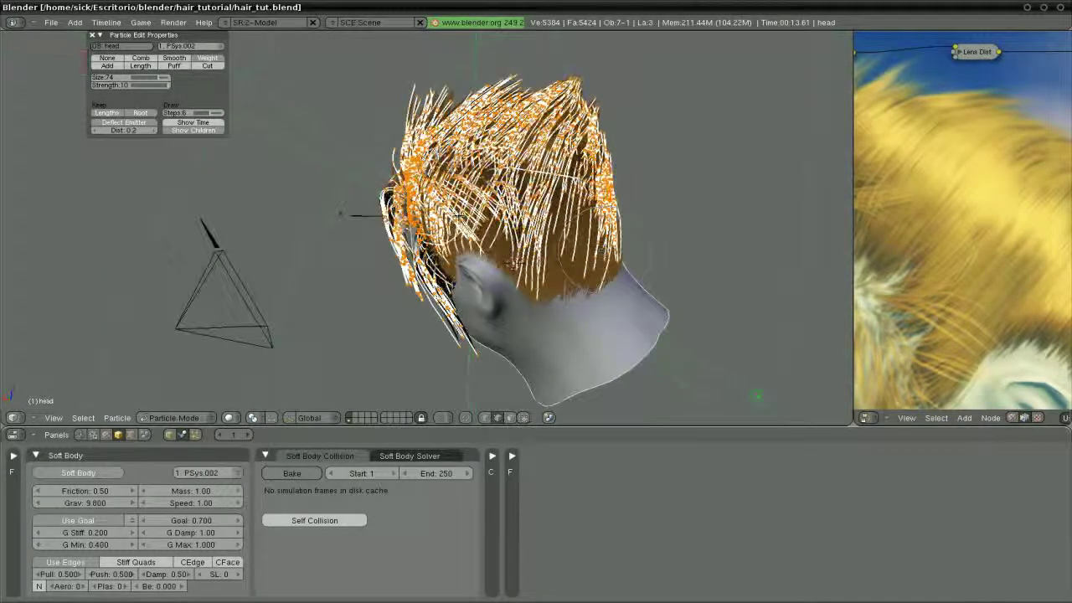
{"action": "middle_click_drag", "start_coordinate": [604, 248], "coordinate": [653, 205]}
{"action": "mouse_move", "coordinate": [502, 168]}
{"action": "left_mouse_down"}
{"action": "mouse_move", "coordinate": [443, 206]}
{"action": "mouse_move", "coordinate": [395, 141]}
{"action": "mouse_move", "coordinate": [373, 180]}
{"action": "left_mouse_up"}
{"action": "middle_click_drag", "start_coordinate": [372, 179], "coordinate": [387, 171]}
{"action": "left_click_drag", "start_coordinate": [376, 174], "coordinate": [352, 178]}
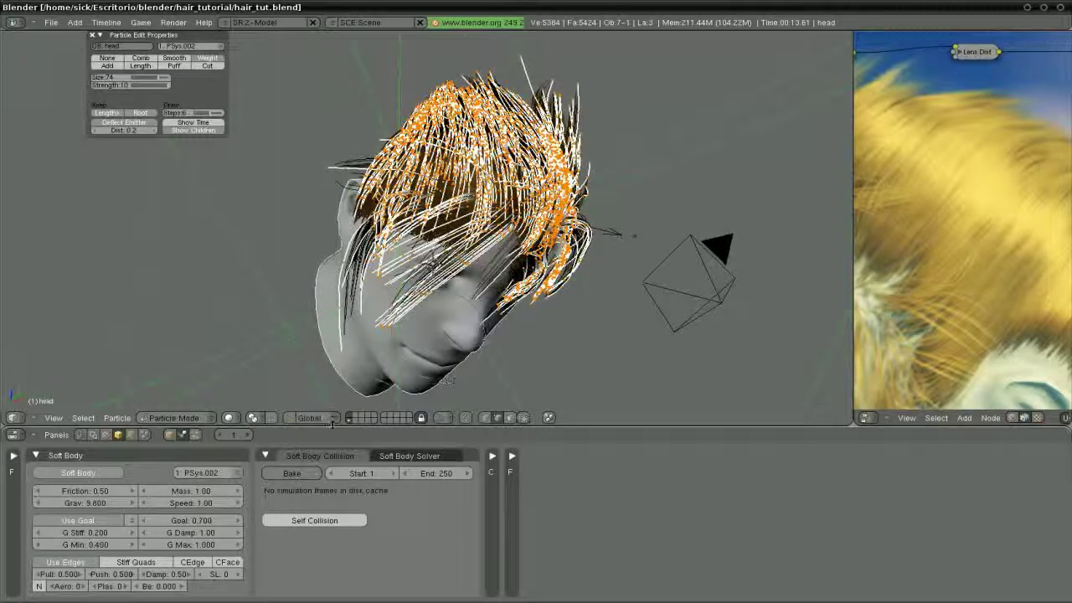
Limit strand editing to visible points and preview the hair simulation in Object Mode through the camera.
{"action": "key", "text": "KP_0"}
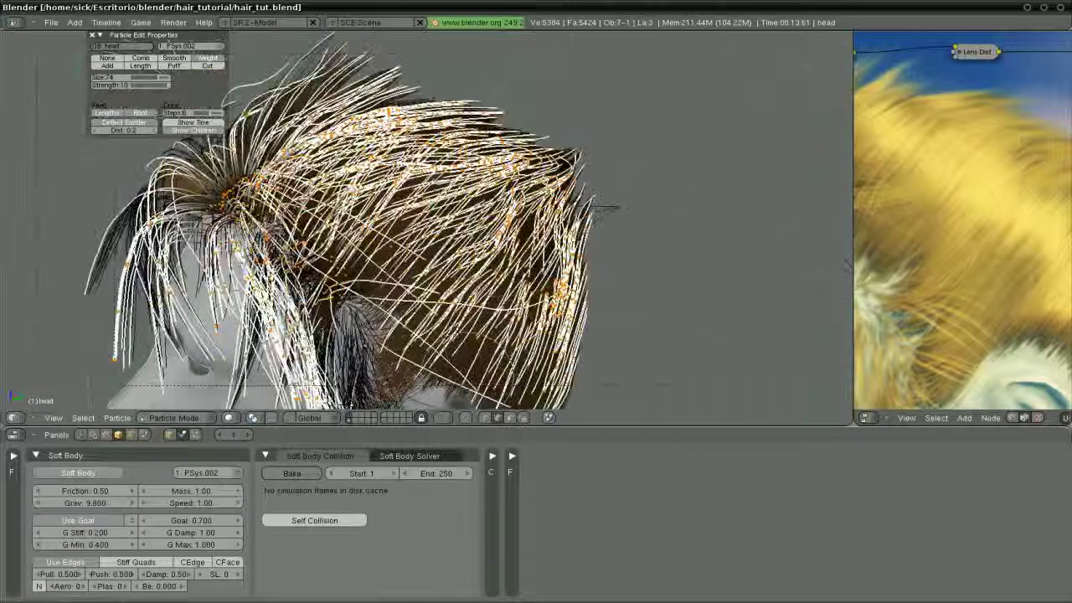
{"action": "left_click", "coordinate": [521, 418]}
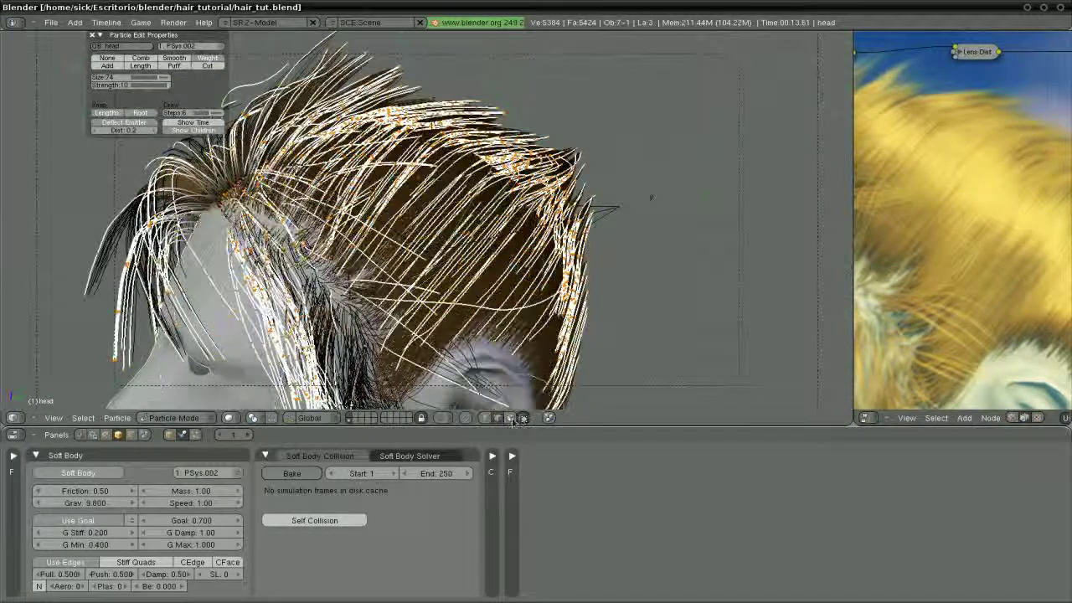
{"action": "left_click", "coordinate": [173, 417]}
{"action": "left_click", "coordinate": [173, 405]}
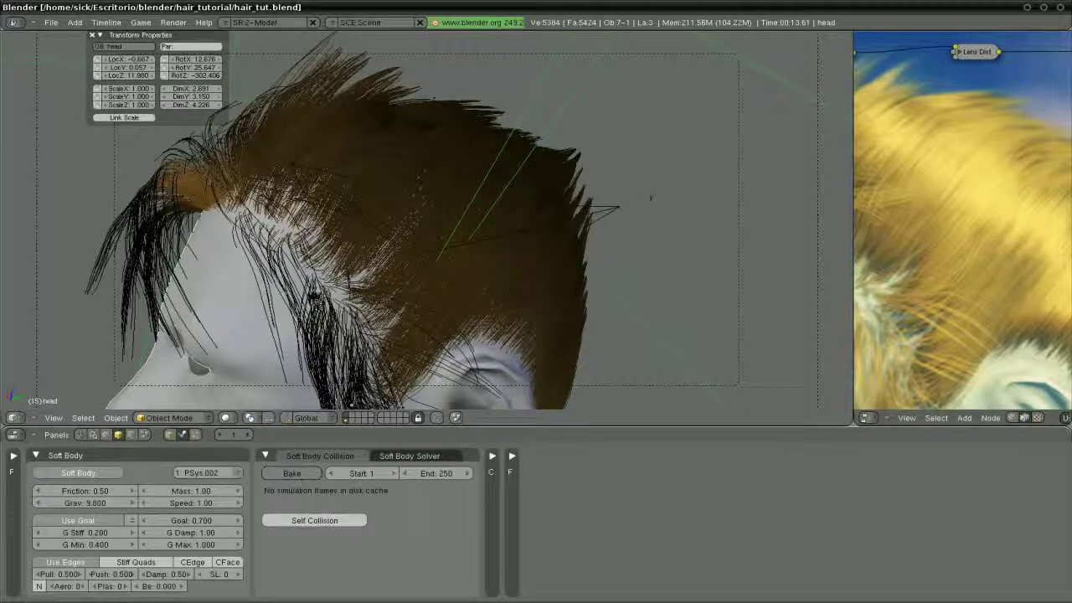
{"action": "key", "text": "Escape"}
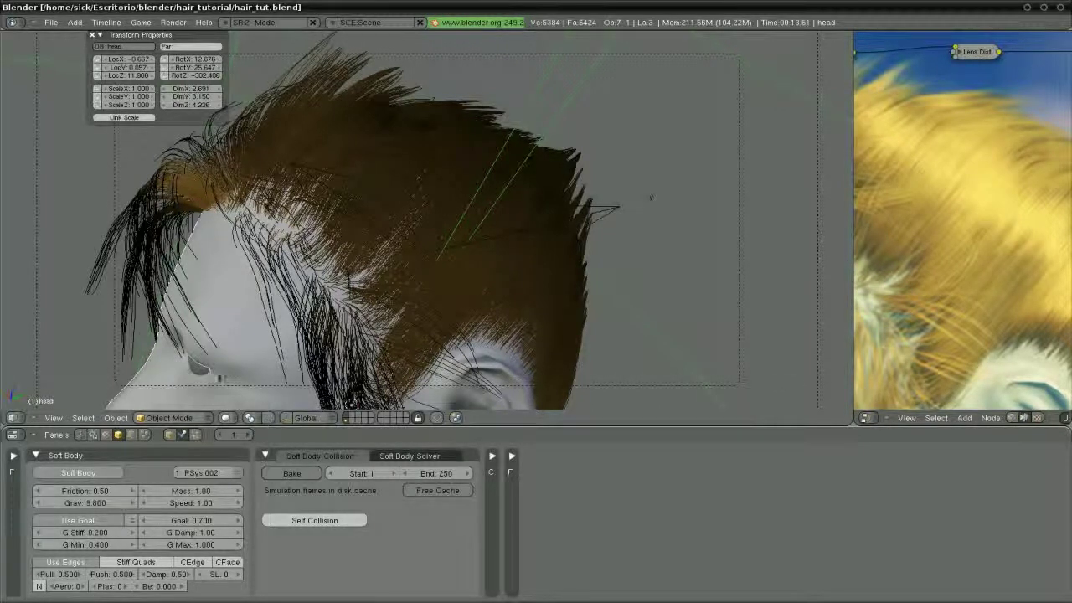
Re-enter Particle Mode and lower the Weight brush strength to 35.
{"action": "left_click", "coordinate": [187, 418]}
{"action": "left_click", "coordinate": [172, 331]}
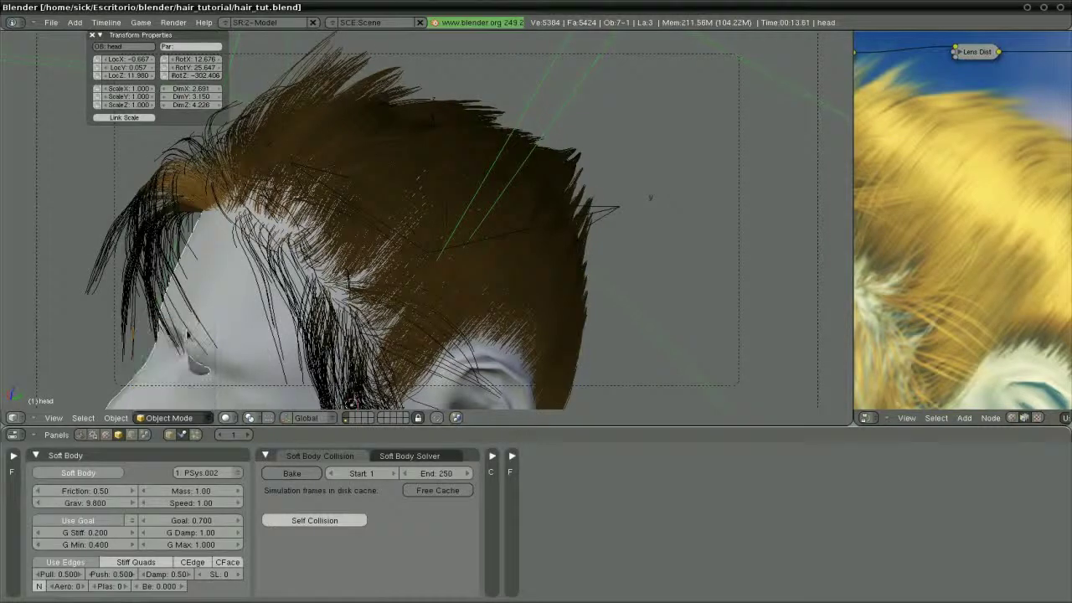
{"action": "left_click_drag", "start_coordinate": [160, 84], "coordinate": [138, 85]}
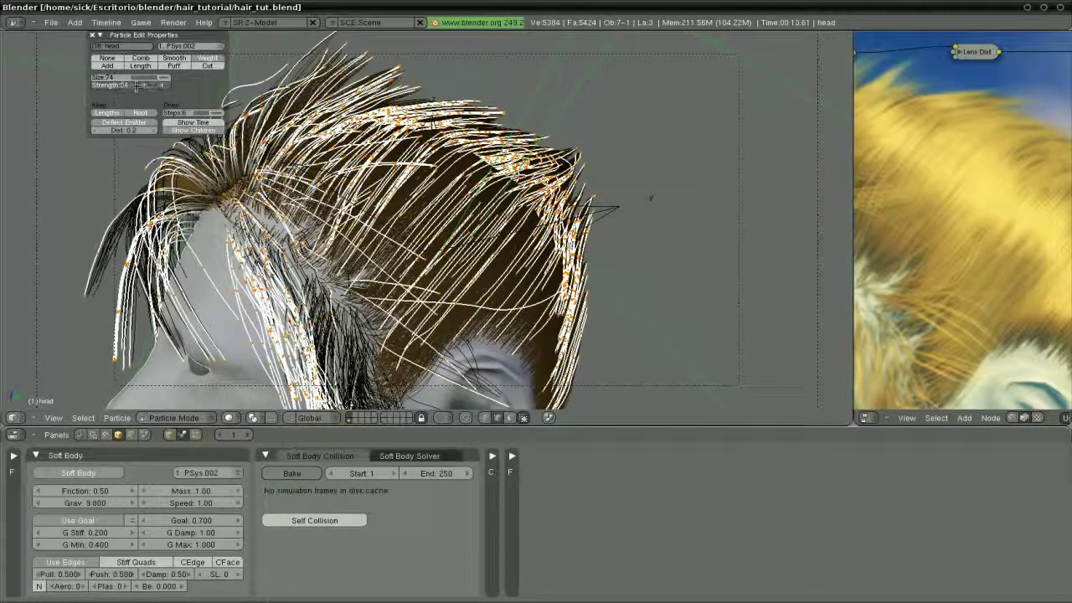
Paint the reduced weight onto the tips of the long side strands in front of the left ear.
{"action": "middle_click_drag", "start_coordinate": [315, 87], "coordinate": [425, 261]}
{"action": "mouse_move", "coordinate": [402, 228]}
{"action": "left_mouse_down"}
{"action": "mouse_move", "coordinate": [442, 360]}
{"action": "mouse_move", "coordinate": [455, 335]}
{"action": "left_mouse_up"}
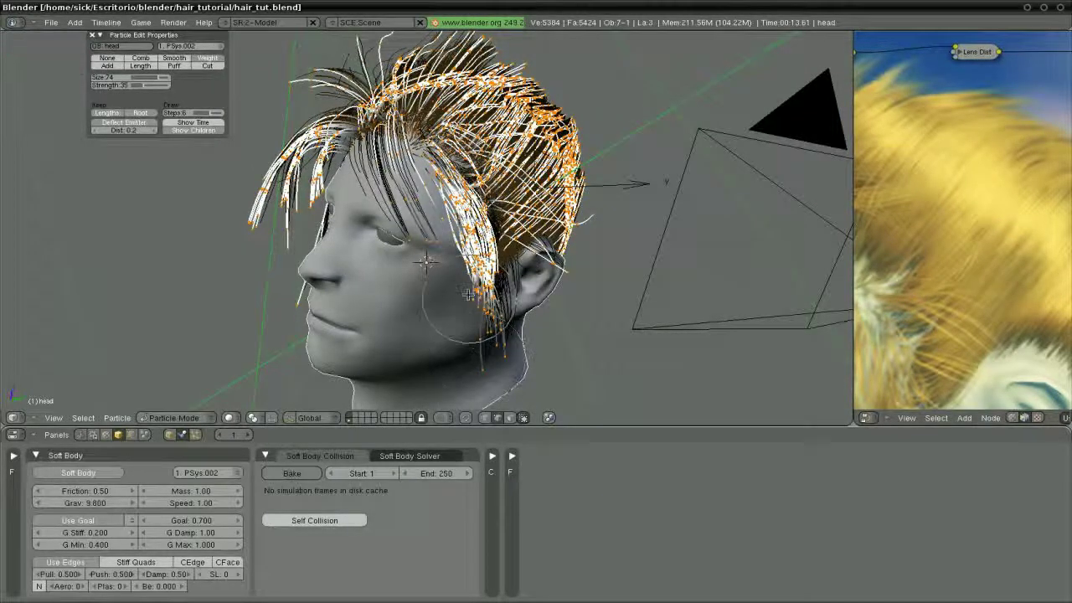
{"action": "middle_click_drag", "start_coordinate": [432, 289], "coordinate": [370, 297]}
{"action": "left_click_drag", "start_coordinate": [360, 297], "coordinate": [356, 284]}
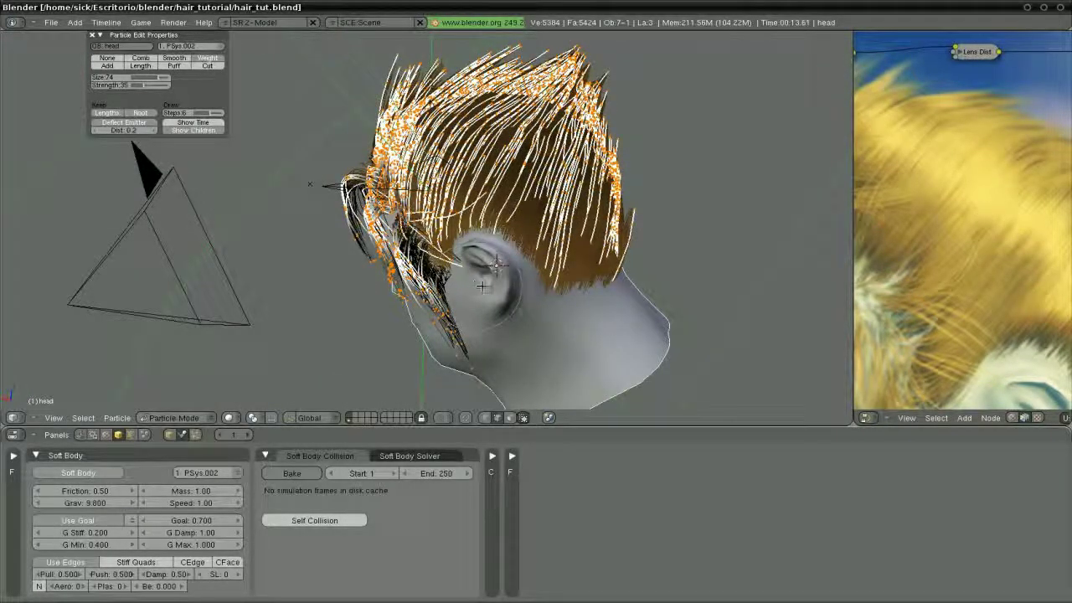
{"action": "left_click_drag", "start_coordinate": [474, 285], "coordinate": [495, 264]}
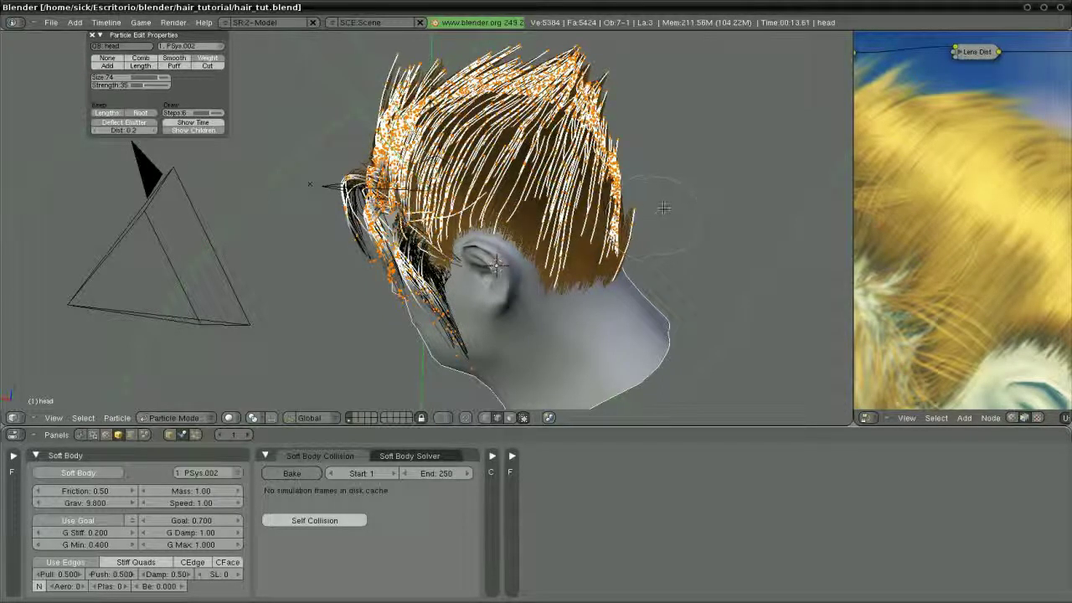
{"action": "left_click_drag", "start_coordinate": [666, 214], "coordinate": [665, 213]}
Paint the reduced weight onto the tips of the upright crown strands and the front fringe.
{"action": "middle_click_drag", "start_coordinate": [495, 264], "coordinate": [450, 253]}
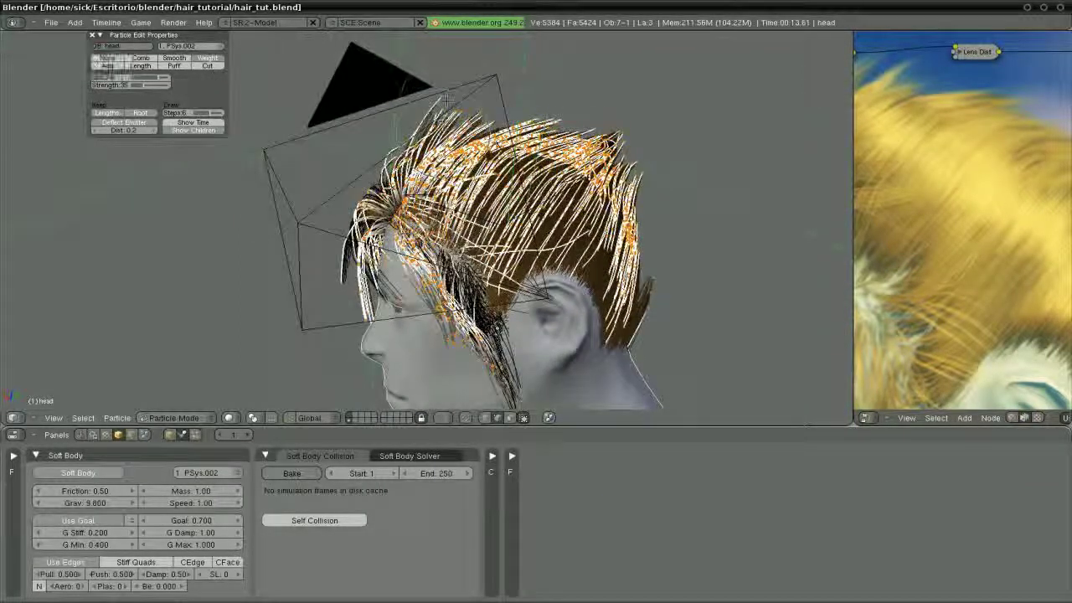
{"action": "left_click_drag", "start_coordinate": [406, 75], "coordinate": [444, 89]}
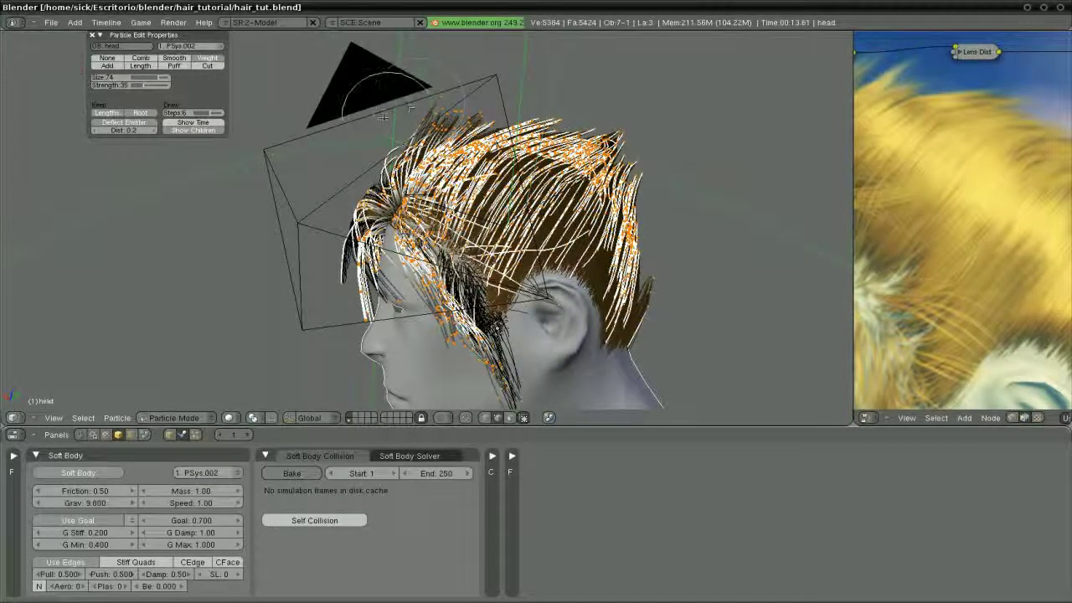
{"action": "mouse_move", "coordinate": [370, 289]}
{"action": "middle_mouse_down"}
{"action": "mouse_move", "coordinate": [424, 303]}
{"action": "mouse_move", "coordinate": [369, 285]}
{"action": "middle_mouse_up"}
{"action": "left_click_drag", "start_coordinate": [322, 256], "coordinate": [296, 247]}
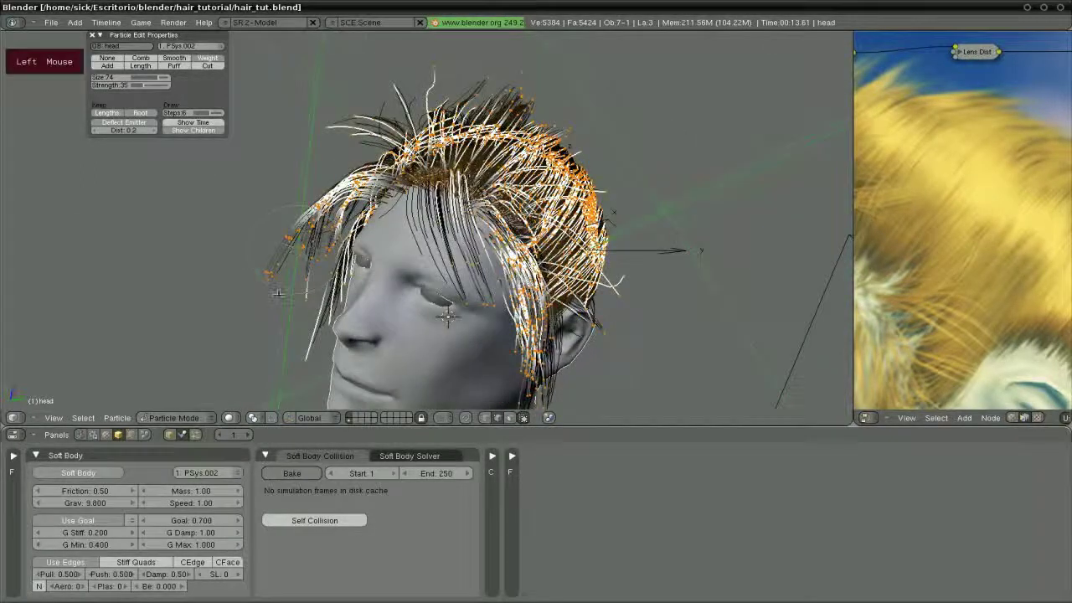
Paint the reduced weight onto the tips of the long strands hanging on the head's right side and beside the right ear.
{"action": "middle_click_drag", "start_coordinate": [279, 294], "coordinate": [303, 322]}
{"action": "left_click_drag", "start_coordinate": [306, 325], "coordinate": [314, 330]}
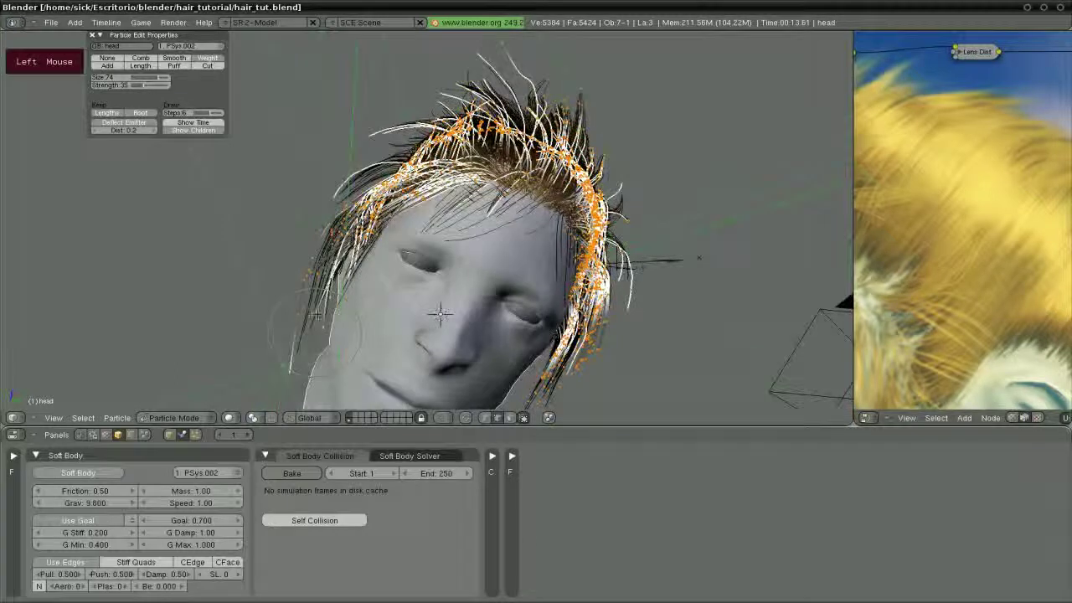
{"action": "middle_click_drag", "start_coordinate": [326, 293], "coordinate": [414, 376]}
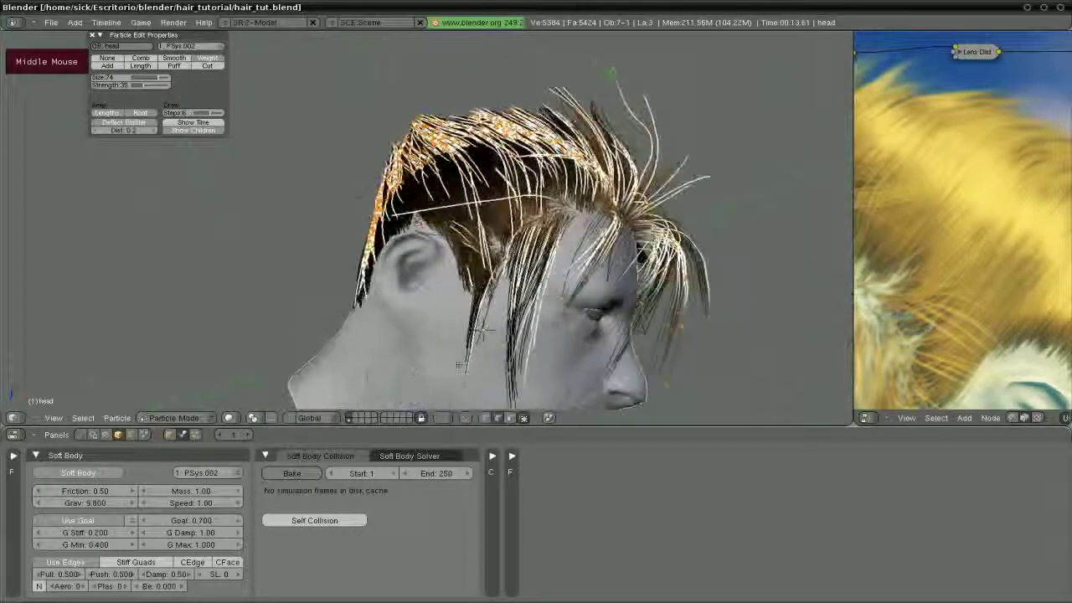
{"action": "mouse_move", "coordinate": [414, 376]}
{"action": "left_mouse_down"}
{"action": "mouse_move", "coordinate": [469, 353]}
{"action": "mouse_move", "coordinate": [483, 330]}
{"action": "left_mouse_up"}
{"action": "middle_click_drag", "start_coordinate": [437, 273], "coordinate": [426, 206]}
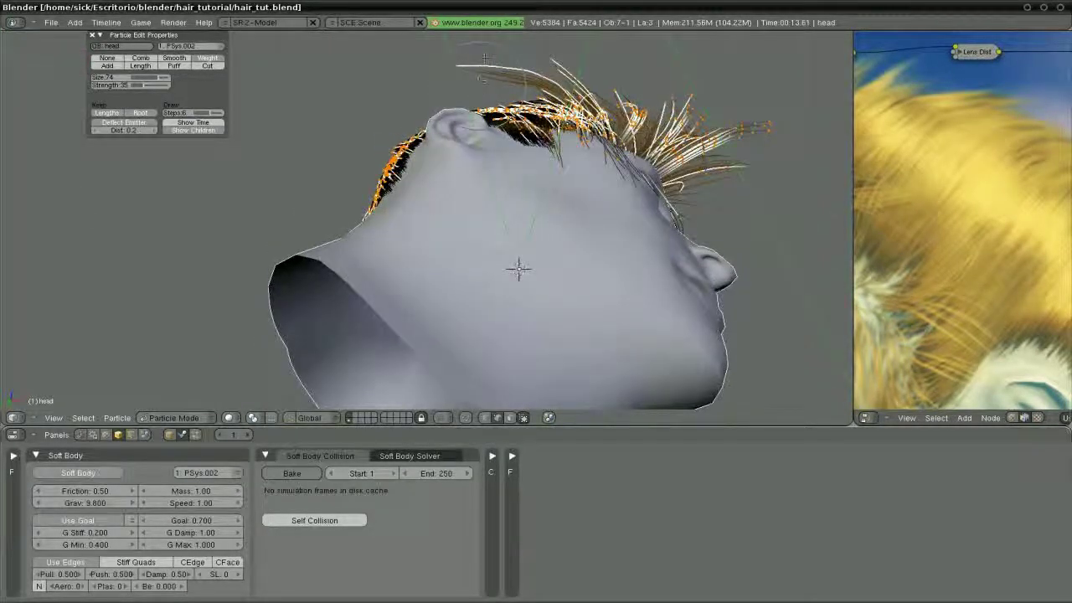
{"action": "left_click_drag", "start_coordinate": [484, 69], "coordinate": [507, 57]}
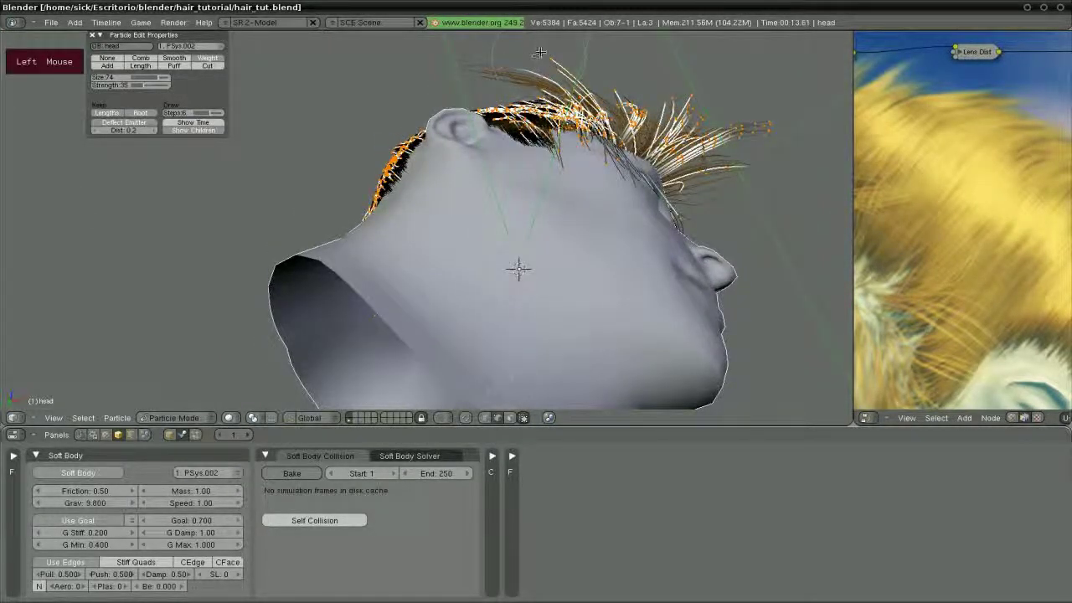
Paint the reduced weight onto the strand tips along the top of the head and the upper back of the crown.
{"action": "middle_click_drag", "start_coordinate": [540, 52], "coordinate": [526, 73]}
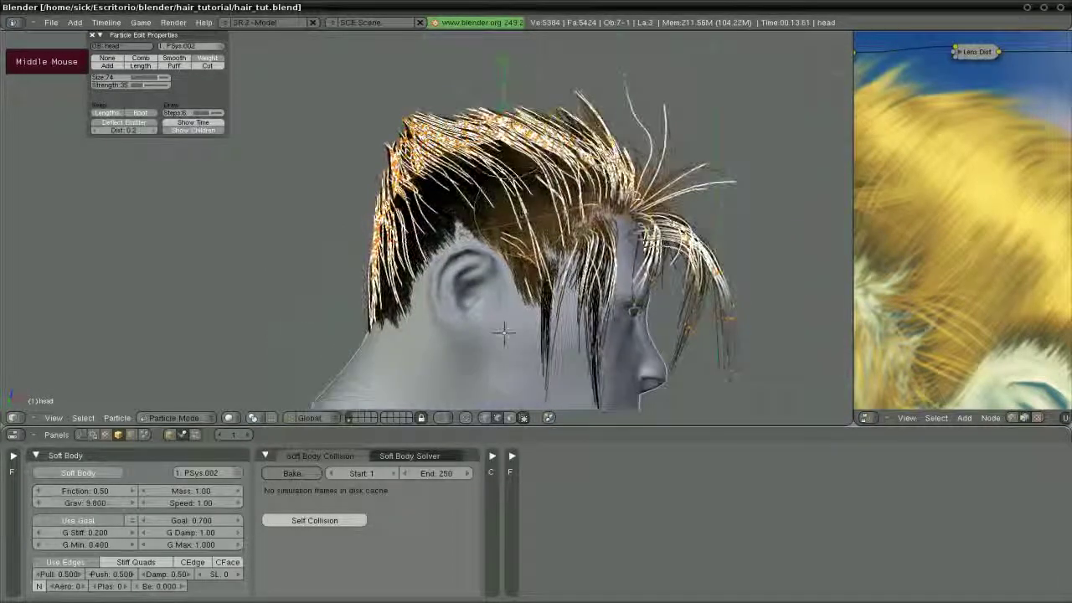
{"action": "left_click_drag", "start_coordinate": [526, 74], "coordinate": [525, 72]}
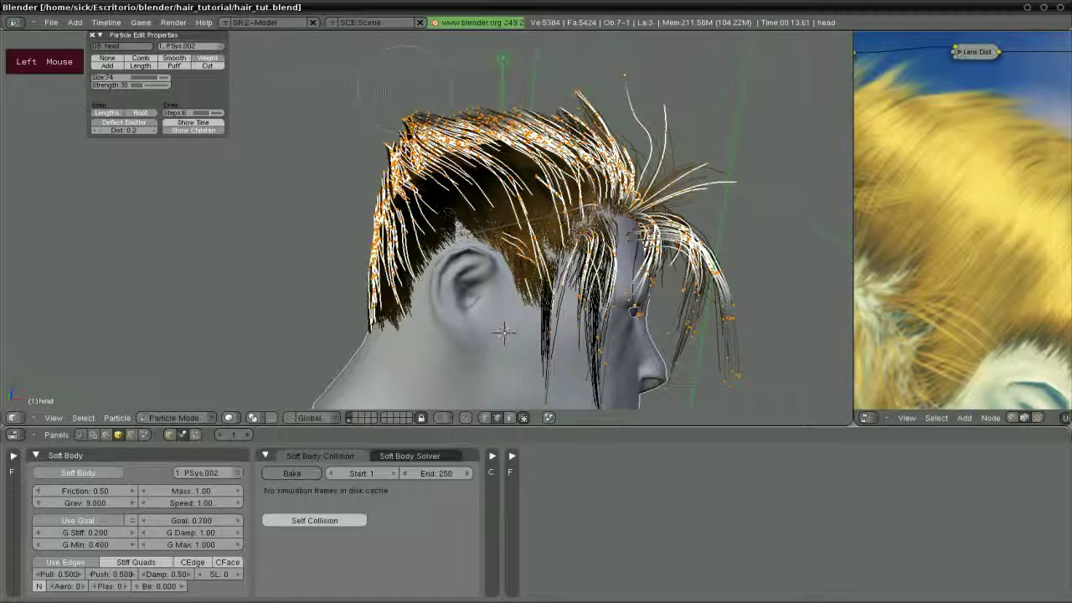
{"action": "left_click_drag", "start_coordinate": [380, 94], "coordinate": [365, 127]}
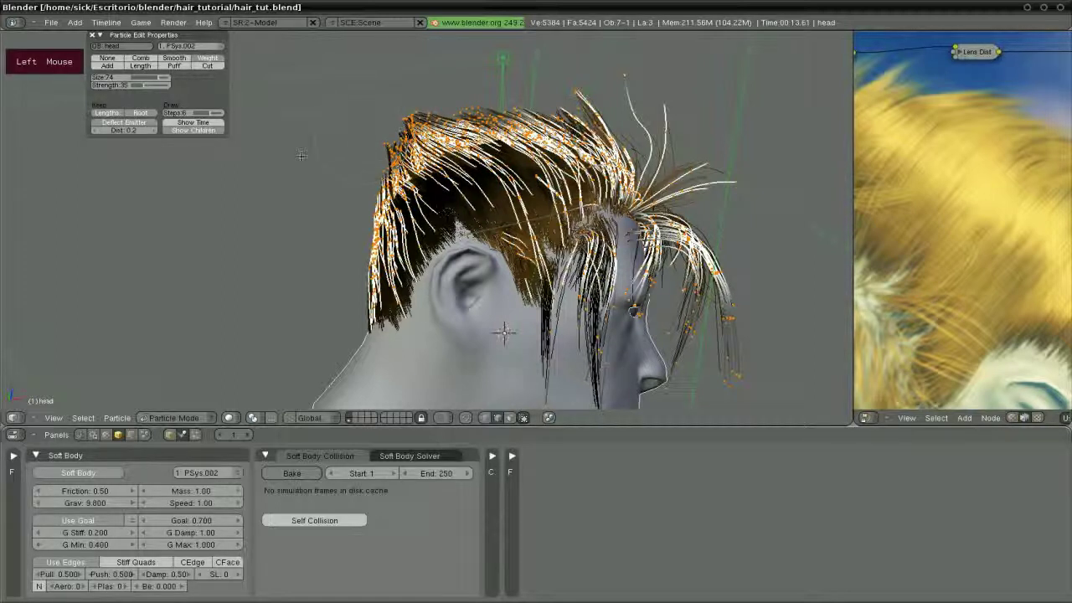
{"action": "middle_click_drag", "start_coordinate": [300, 154], "coordinate": [318, 220]}
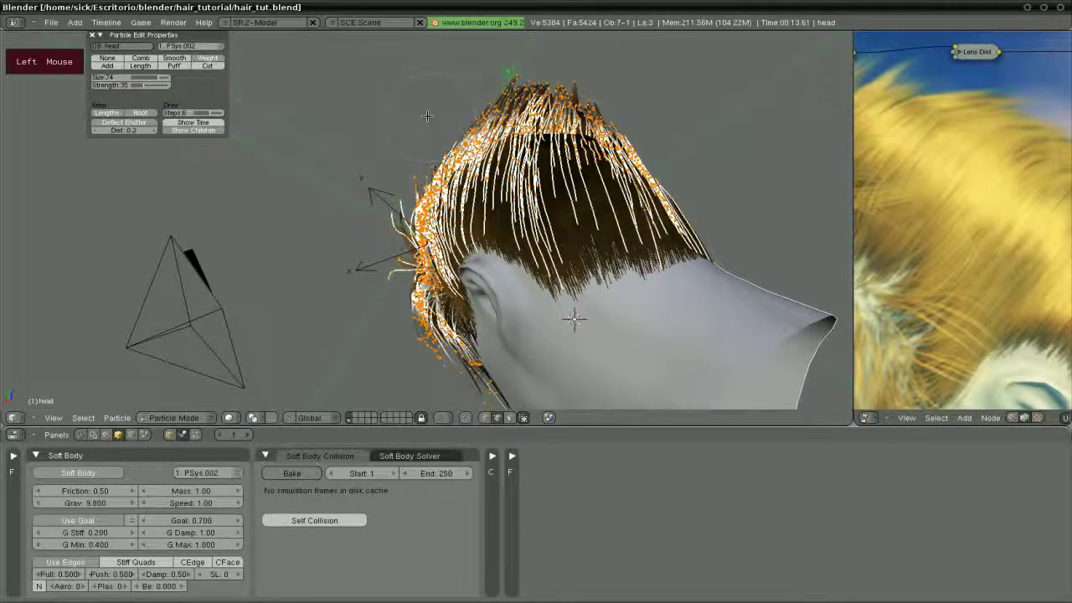
{"action": "left_click", "coordinate": [596, 110]}
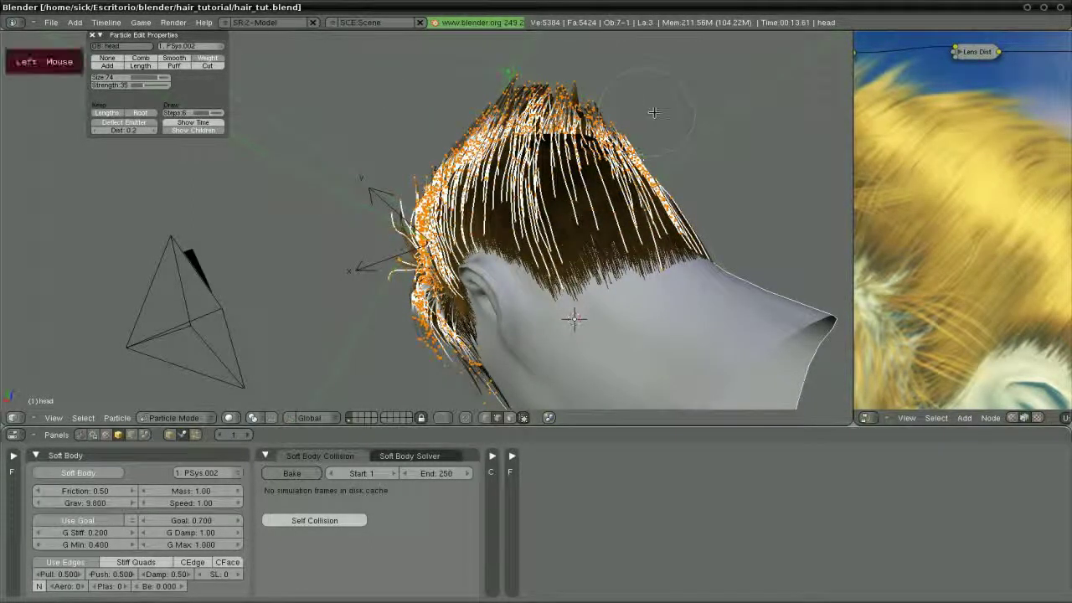
Paint the reduced weight onto the remaining strand tips around the back and left side of the head.
{"action": "middle_click_drag", "start_coordinate": [596, 111], "coordinate": [662, 159]}
{"action": "middle_click_drag", "start_coordinate": [689, 195], "coordinate": [688, 201]}
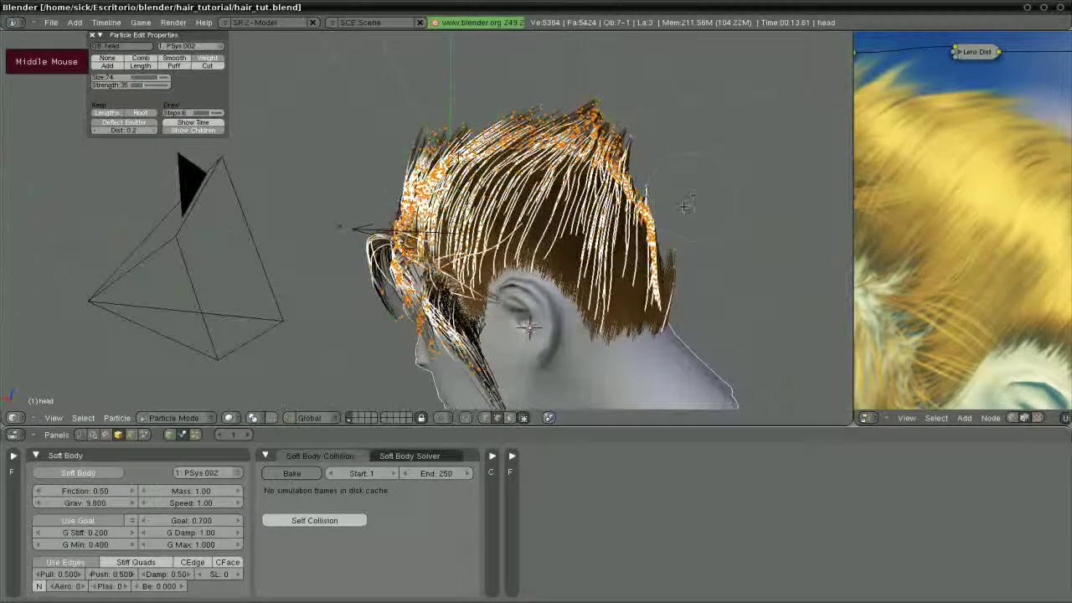
{"action": "left_click", "coordinate": [687, 204]}
{"action": "left_click_drag", "start_coordinate": [636, 189], "coordinate": [438, 172]}
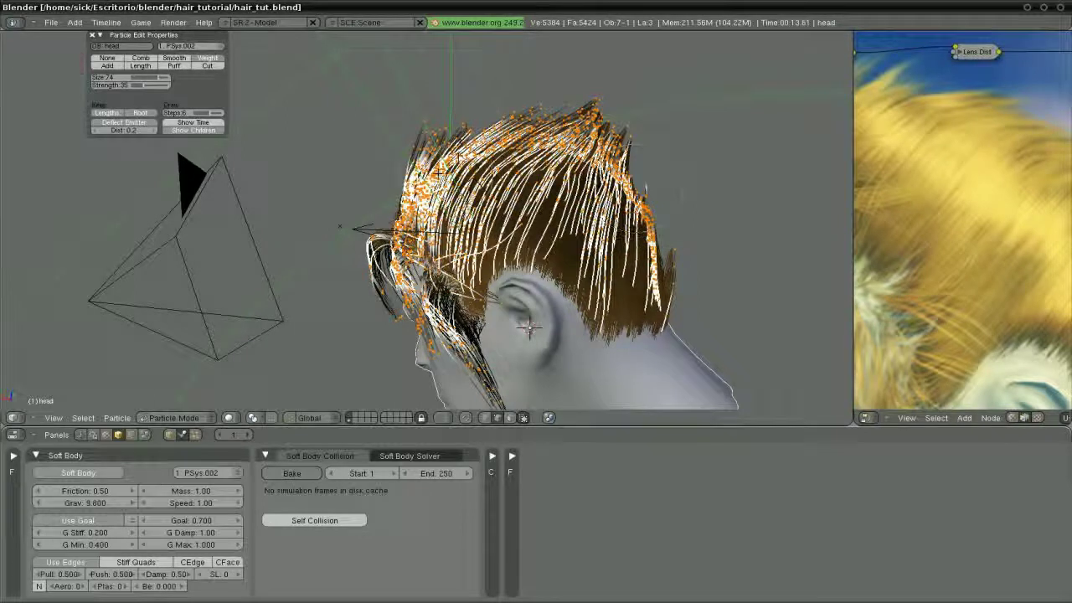
{"action": "middle_click_drag", "start_coordinate": [422, 167], "coordinate": [374, 193]}
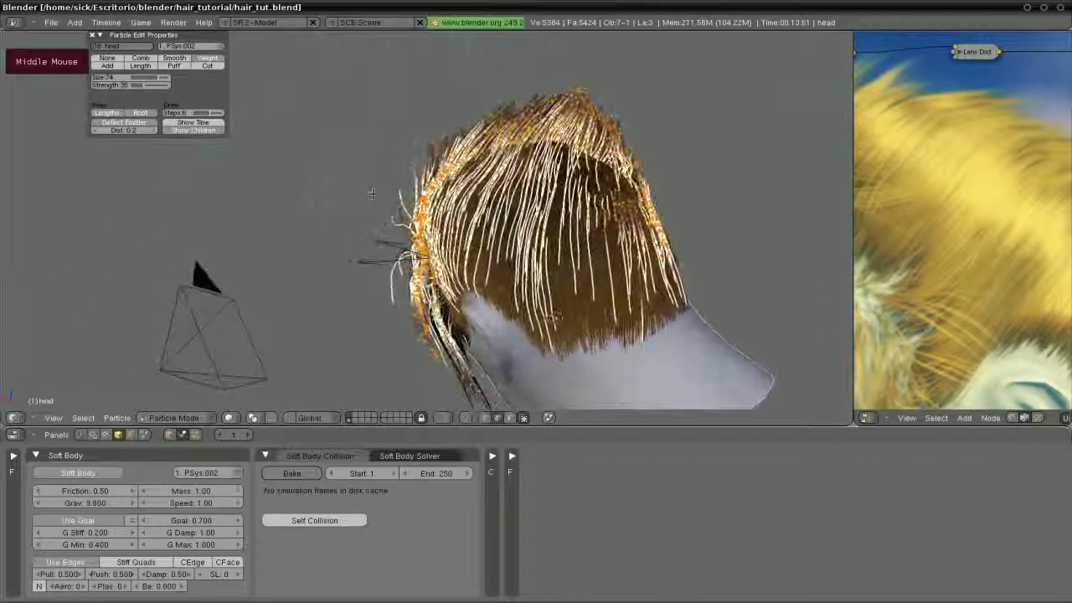
{"action": "left_click", "coordinate": [374, 193]}
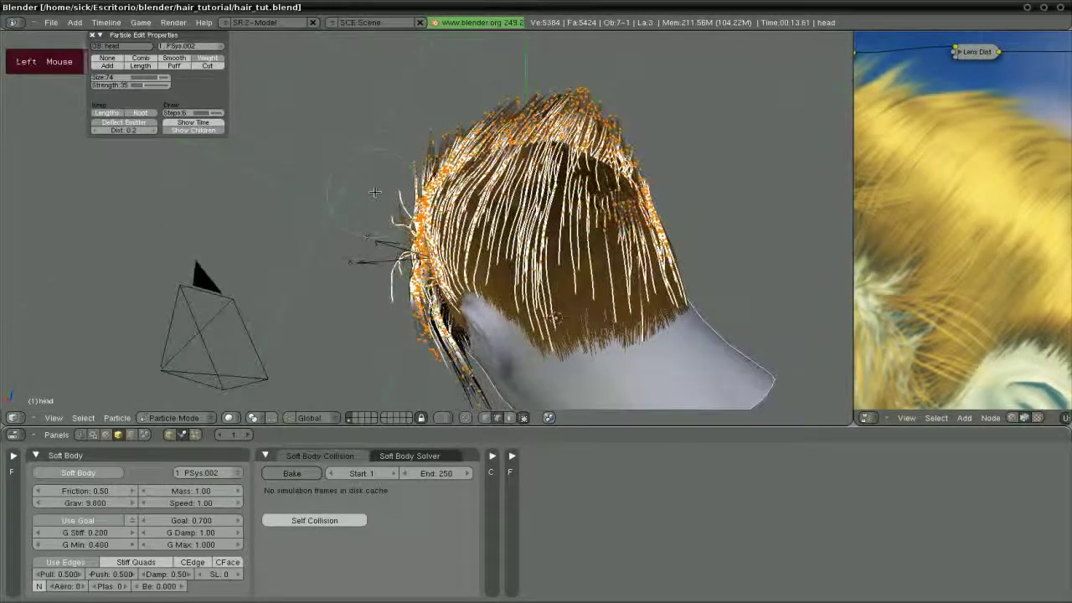
{"action": "left_click", "coordinate": [351, 264]}
{"action": "middle_click_drag", "start_coordinate": [356, 275], "coordinate": [661, 255]}
{"action": "left_click", "coordinate": [654, 262]}
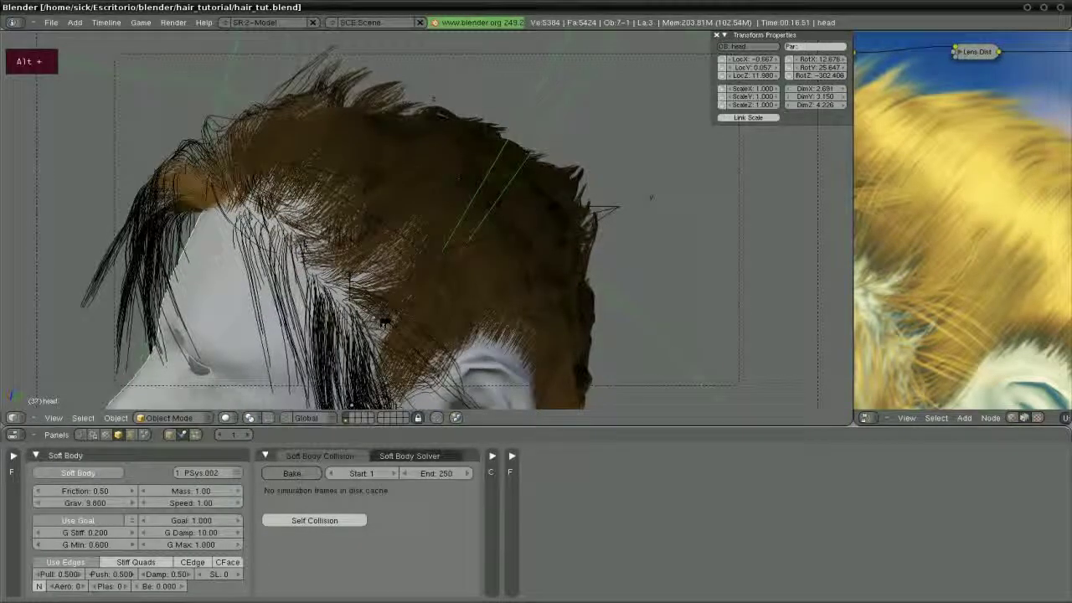
Stop the hair simulation preview and free the cached simulation frames.
{"action": "key", "text": "Escape"}
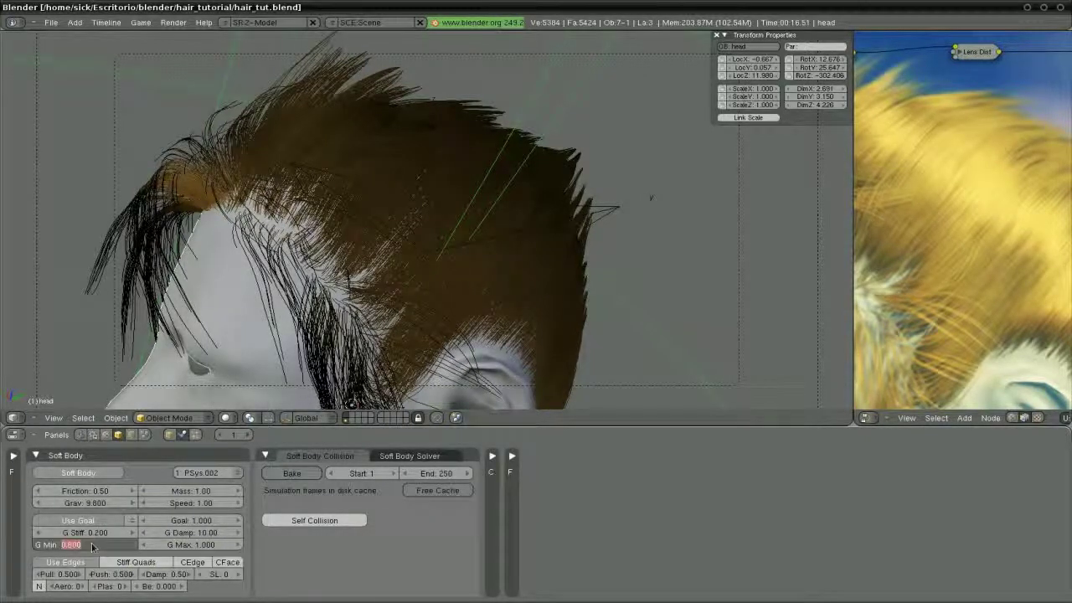
{"action": "left_click", "coordinate": [437, 489]}
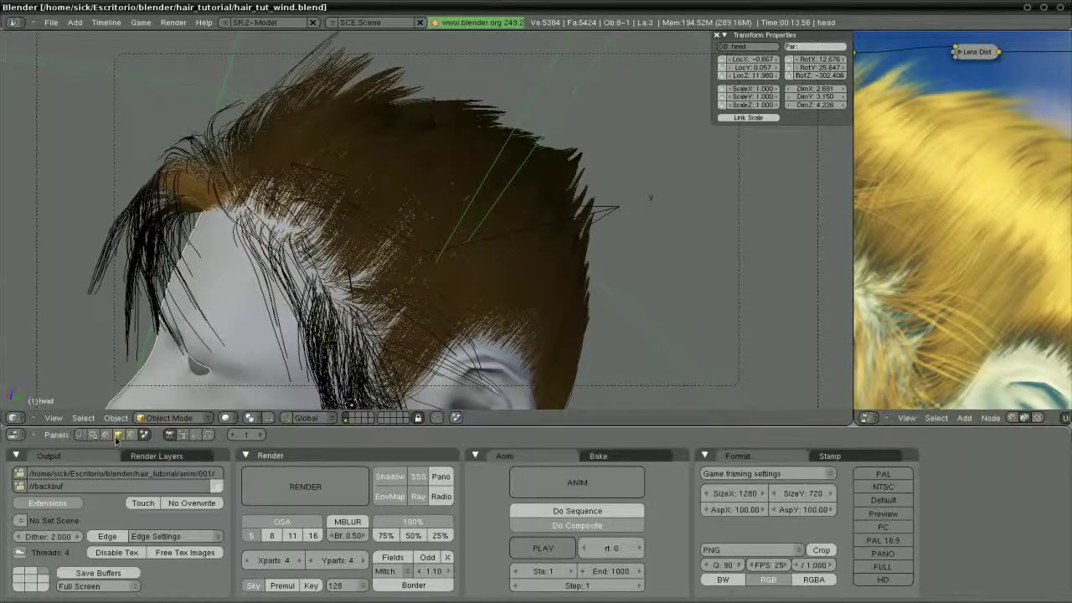
Show the head's soft body settings and review its goal vertex group, G Stiff and G Min values.
{"action": "left_click", "coordinate": [117, 435]}
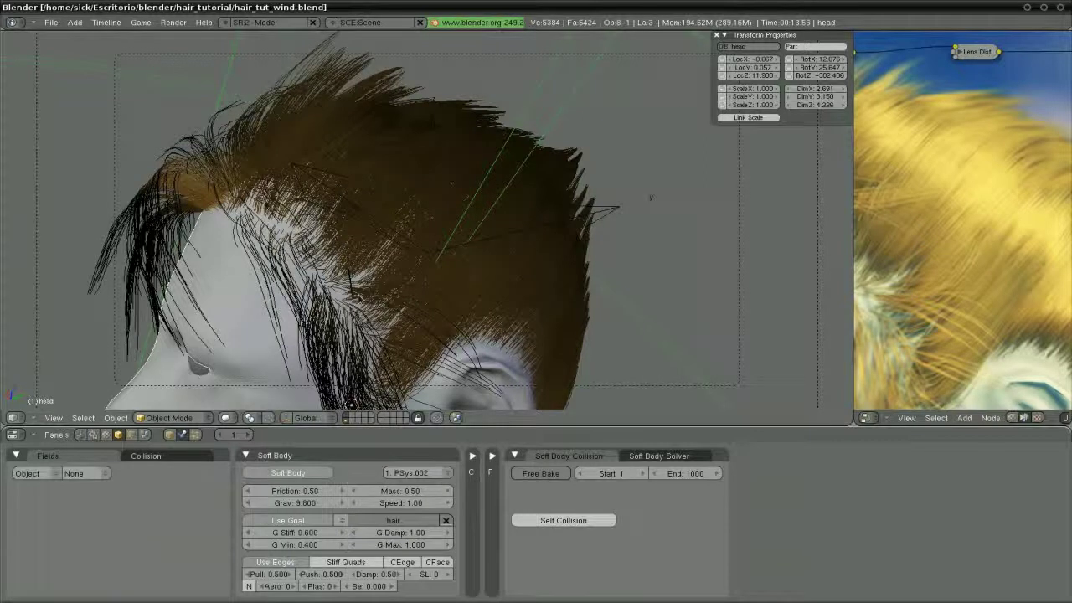
{"action": "left_click", "coordinate": [340, 521]}
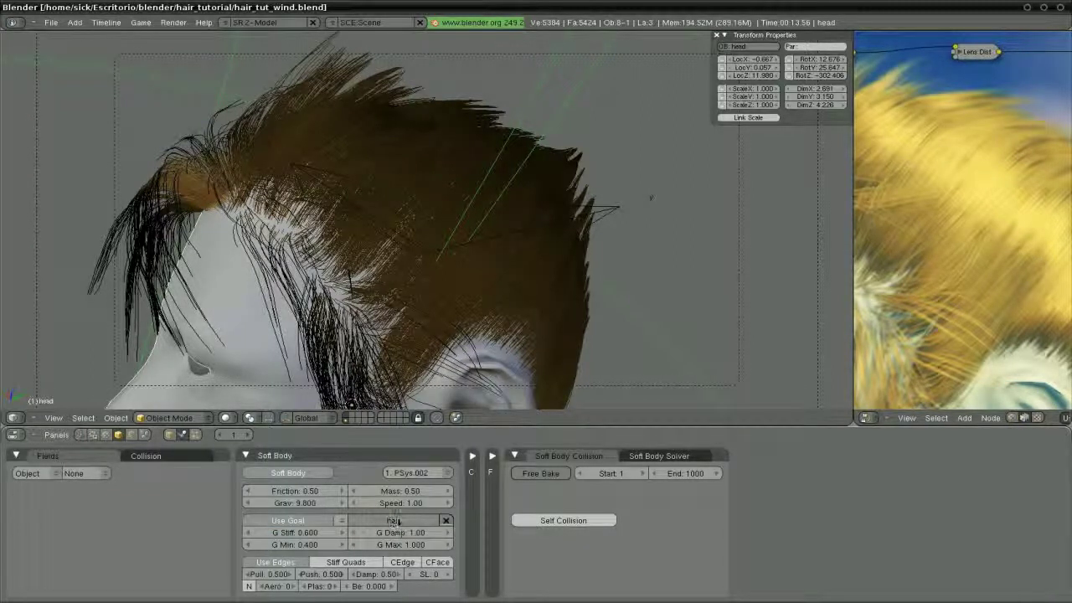
{"action": "left_click_drag", "start_coordinate": [320, 533], "coordinate": [307, 538]}
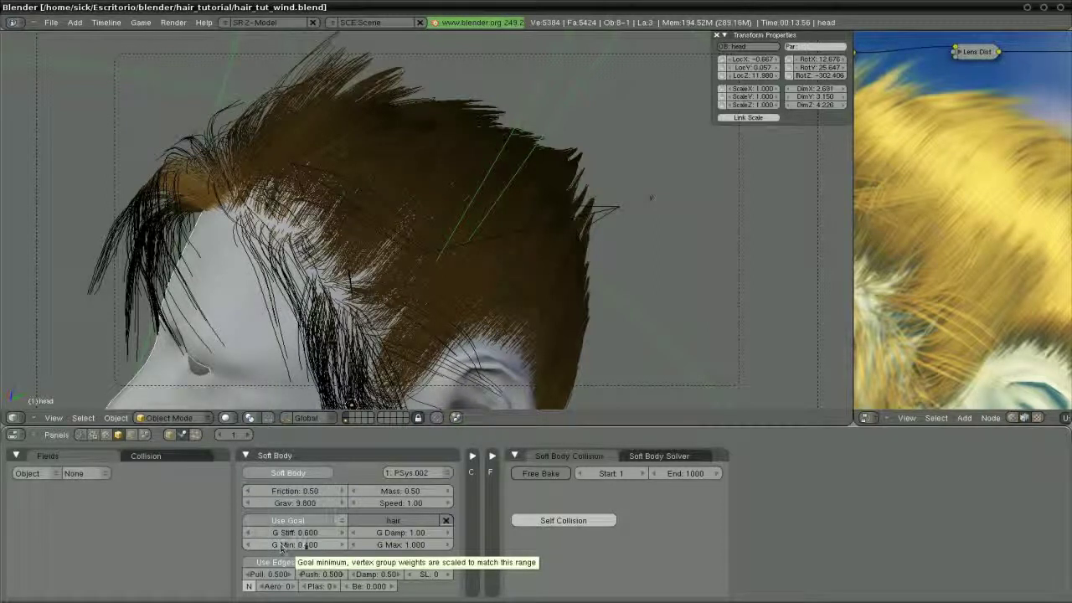
Enter Particle Mode, deselect all strand points to examine the painted weights, and return to Object Mode.
{"action": "left_click", "coordinate": [174, 417]}
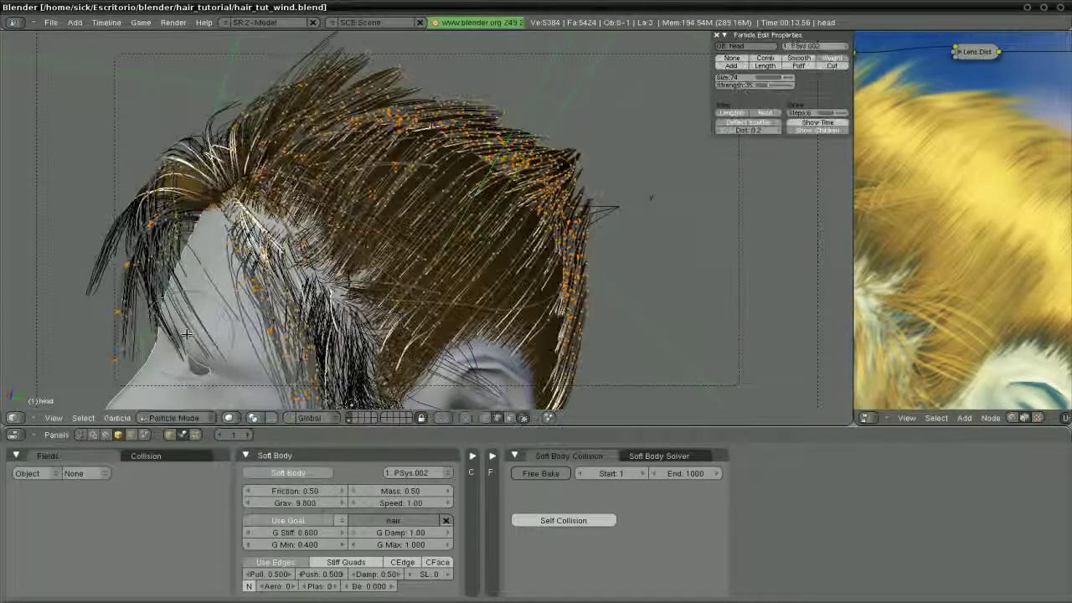
{"action": "middle_click_drag", "start_coordinate": [639, 188], "coordinate": [352, 252], "text": "ctrl"}
{"action": "scroll", "coordinate": [595, 201], "scroll_direction": "up", "scroll_amount": 3}
{"action": "key", "text": "a"}
{"action": "scroll", "coordinate": [427, 218], "scroll_direction": "up", "scroll_amount": 2}
{"action": "scroll", "coordinate": [352, 251], "scroll_direction": "up", "scroll_amount": 5}
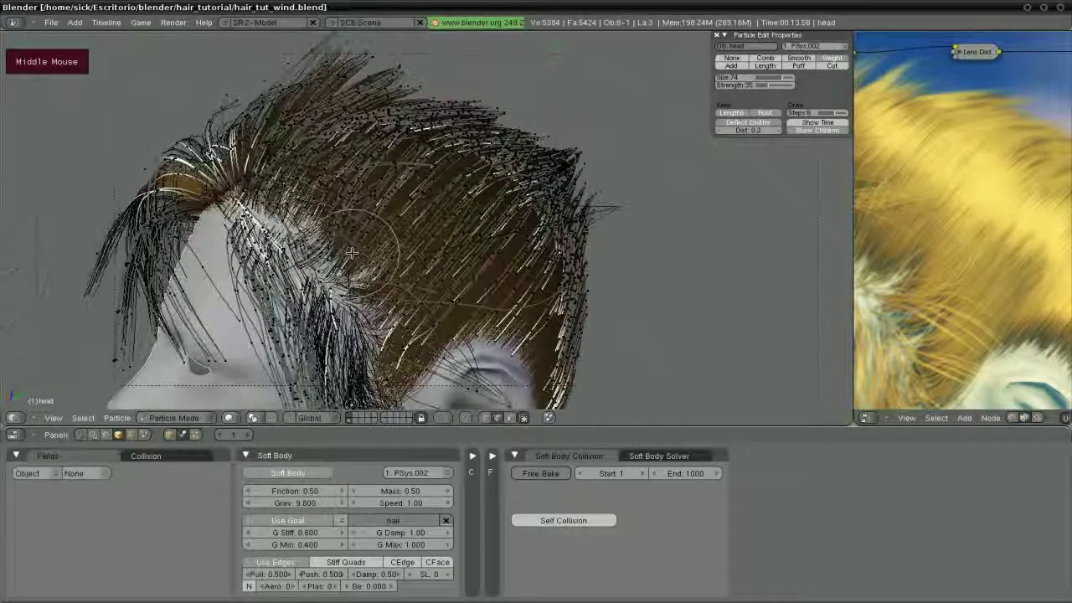
{"action": "mouse_move", "coordinate": [420, 270]}
{"action": "left_mouse_down"}
{"action": "mouse_move", "coordinate": [412, 315]}
{"action": "mouse_move", "coordinate": [422, 308]}
{"action": "mouse_move", "coordinate": [358, 291]}
{"action": "left_mouse_up"}
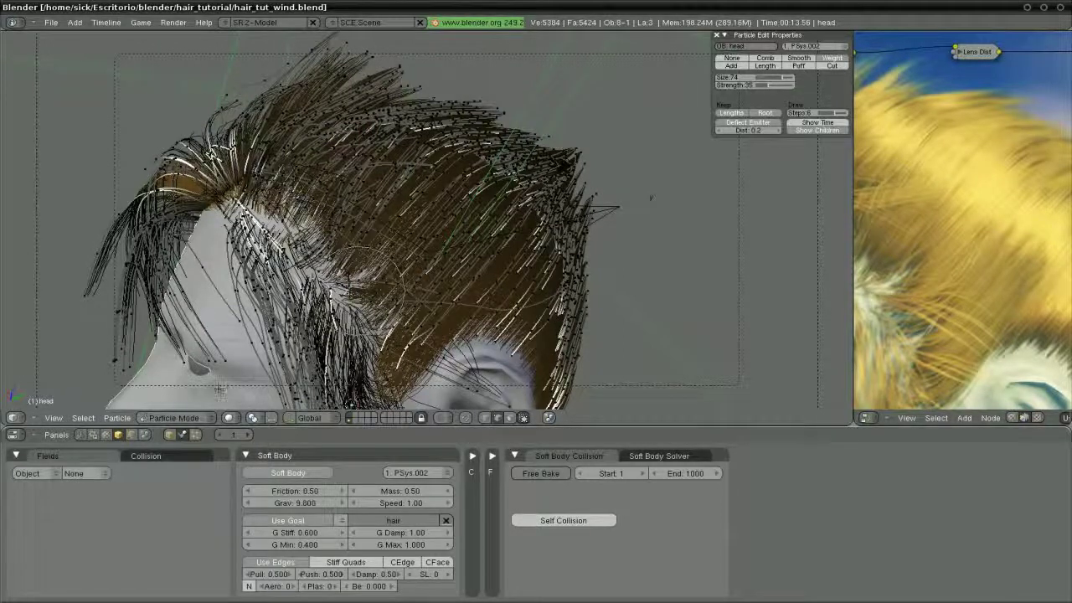
{"action": "left_click", "coordinate": [191, 416]}
{"action": "left_click", "coordinate": [194, 409]}
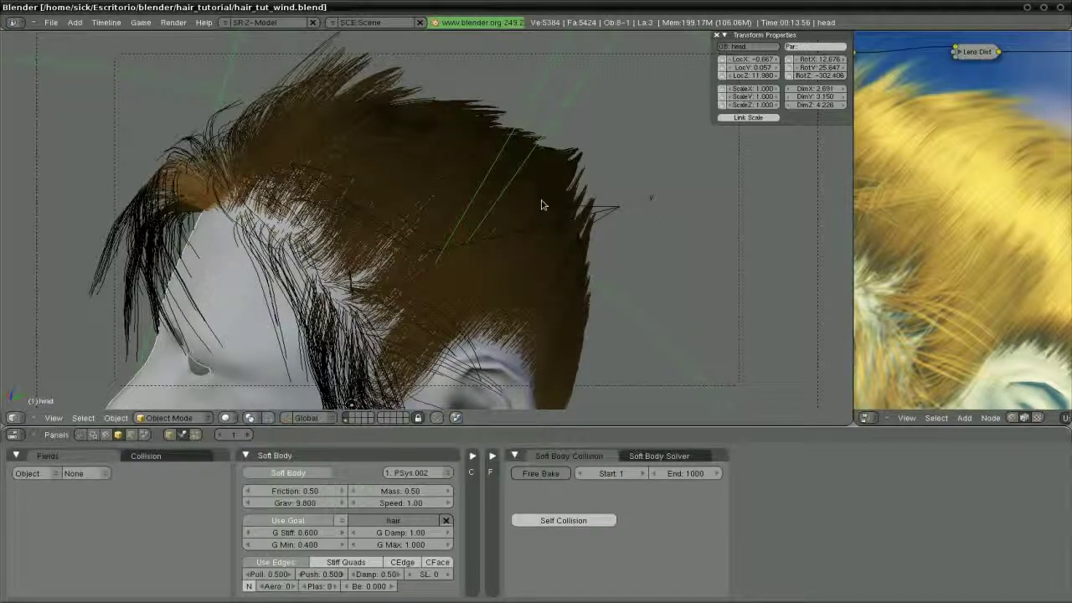
Save over hair_tut_wind.blend and open the recent file particles_anim_wind.blend.
{"action": "key", "text": "ctrl+w"}
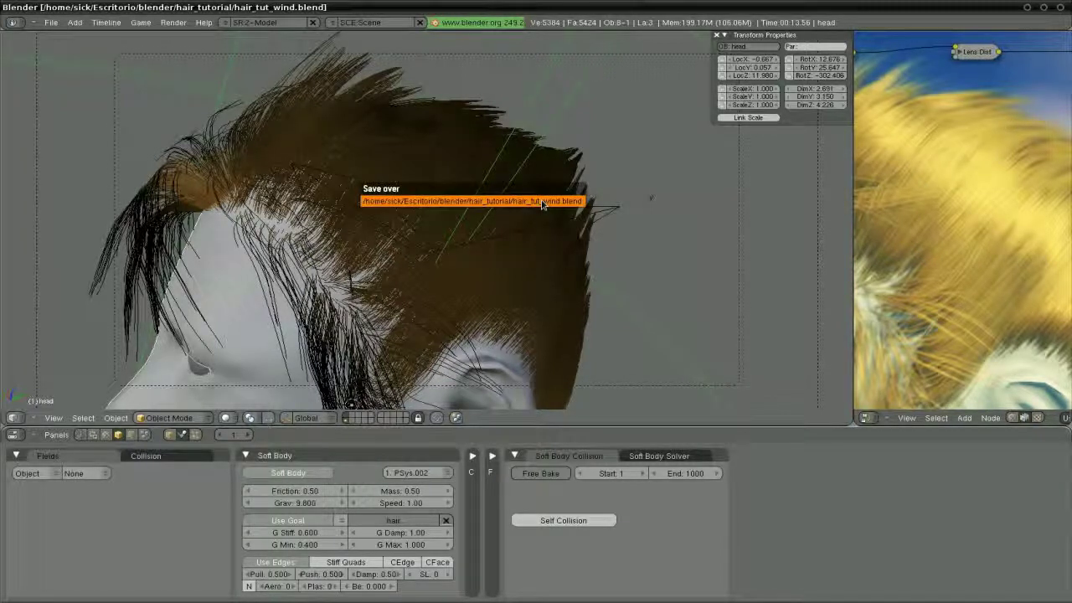
{"action": "left_click", "coordinate": [541, 204]}
{"action": "key", "text": "ctrl+o"}
{"action": "key", "text": "Up"}
{"action": "key", "text": "Up"}
{"action": "key", "text": "Up"}
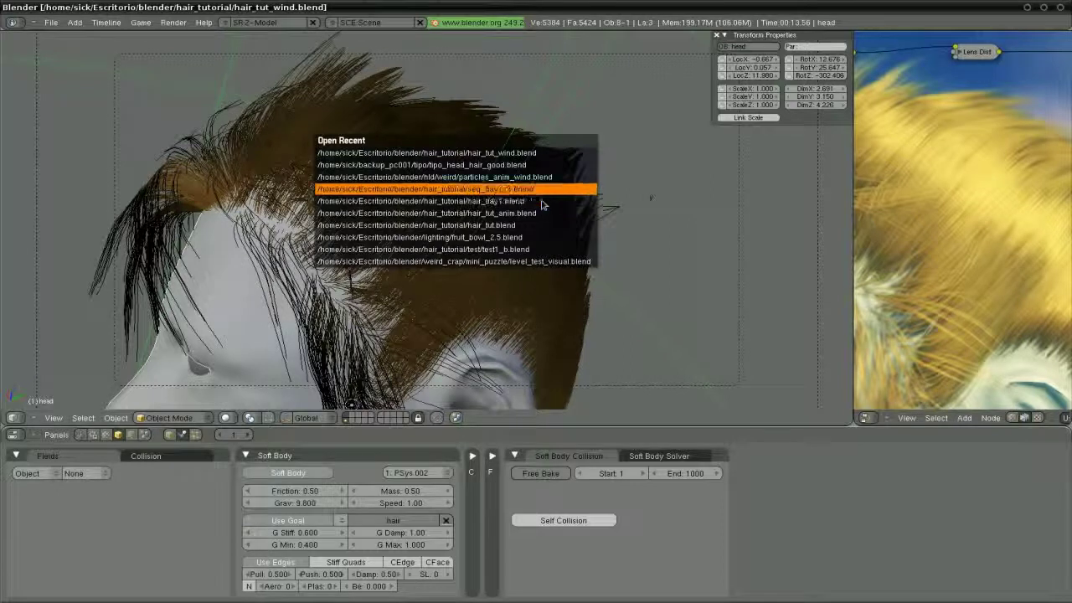
{"action": "key", "text": "Up"}
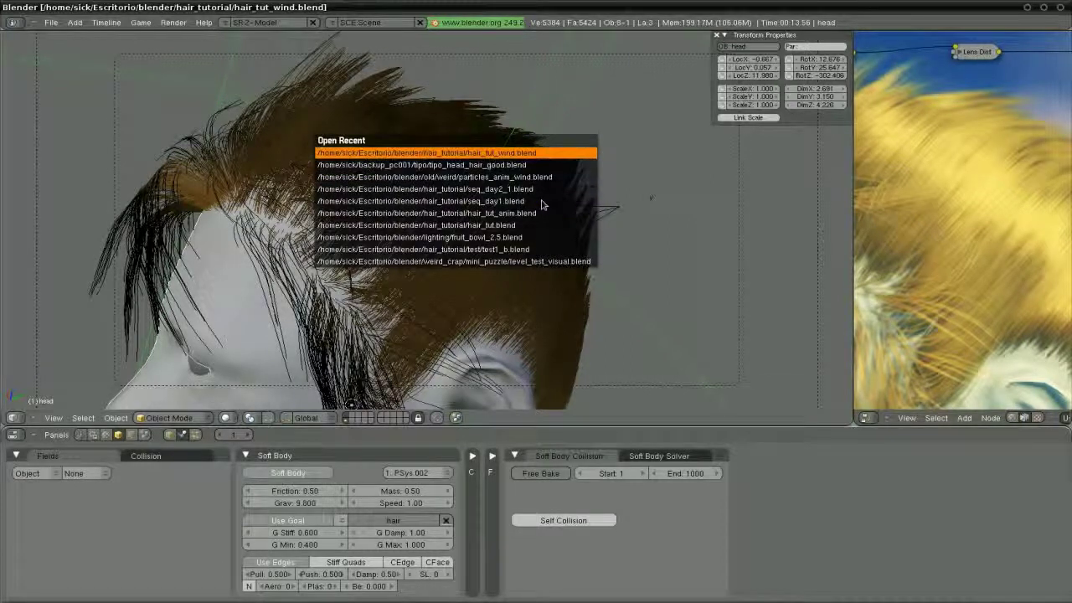
{"action": "key", "text": "Down"}
{"action": "key", "text": "Down"}
{"action": "key", "text": "Return"}
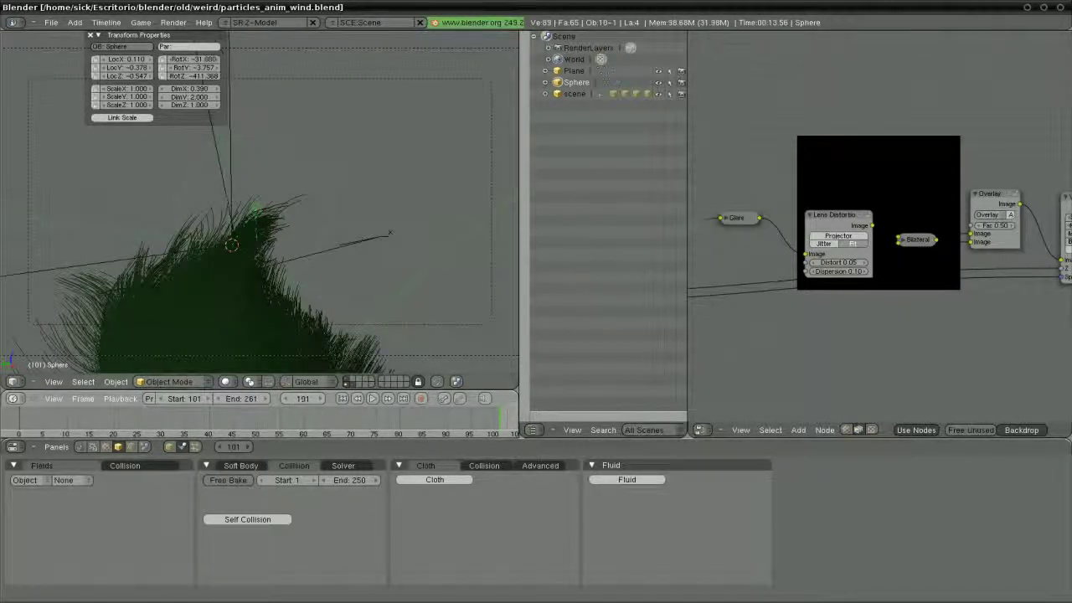
Play the sphere's wind animation, stop it, and show the sphere's soft body settings.
{"action": "key", "text": "alt+a"}
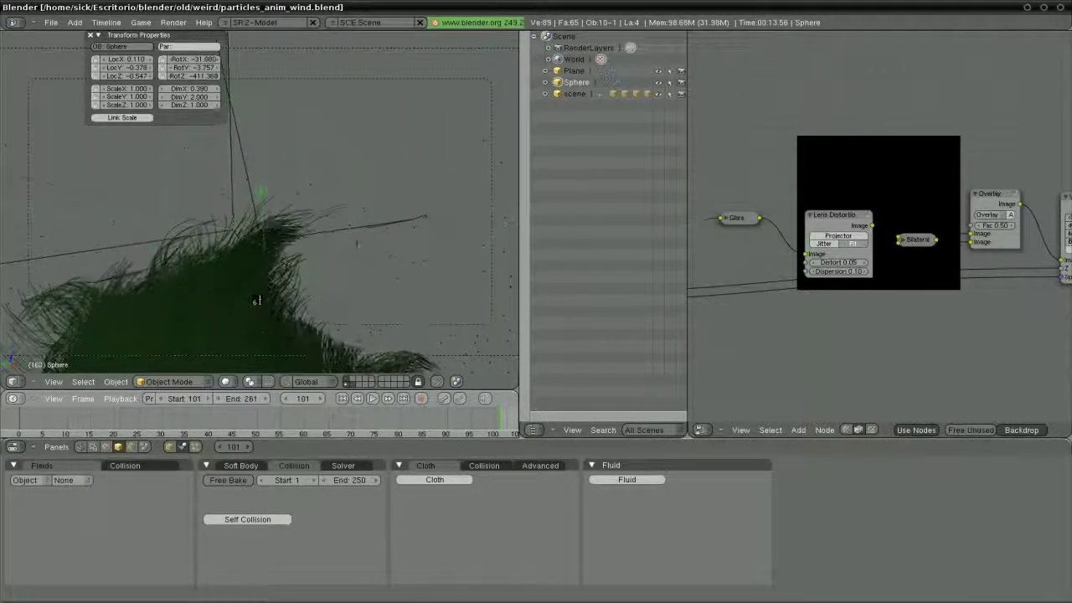
{"action": "key", "text": "Escape"}
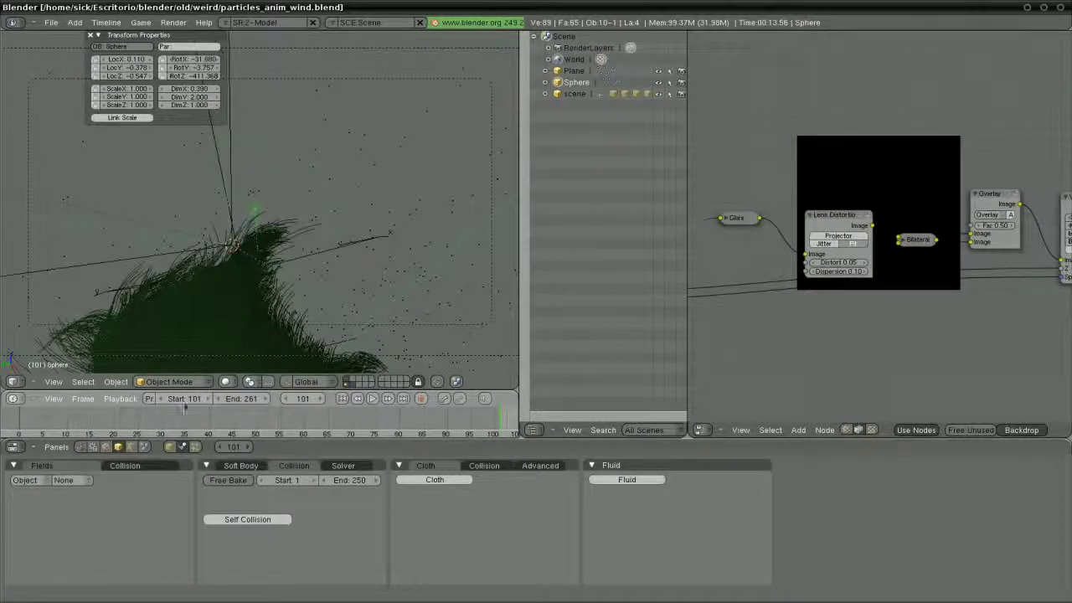
{"action": "left_click", "coordinate": [239, 465]}
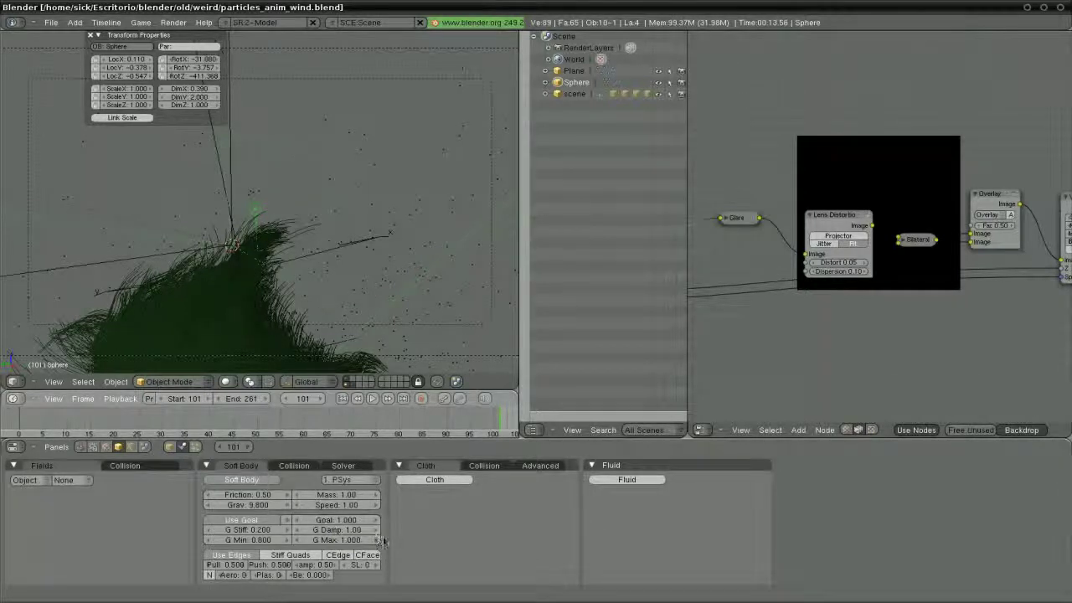
Switch the sphere to Particle Mode and deselect its strand points to examine the weights along the hair.
{"action": "left_click", "coordinate": [175, 382]}
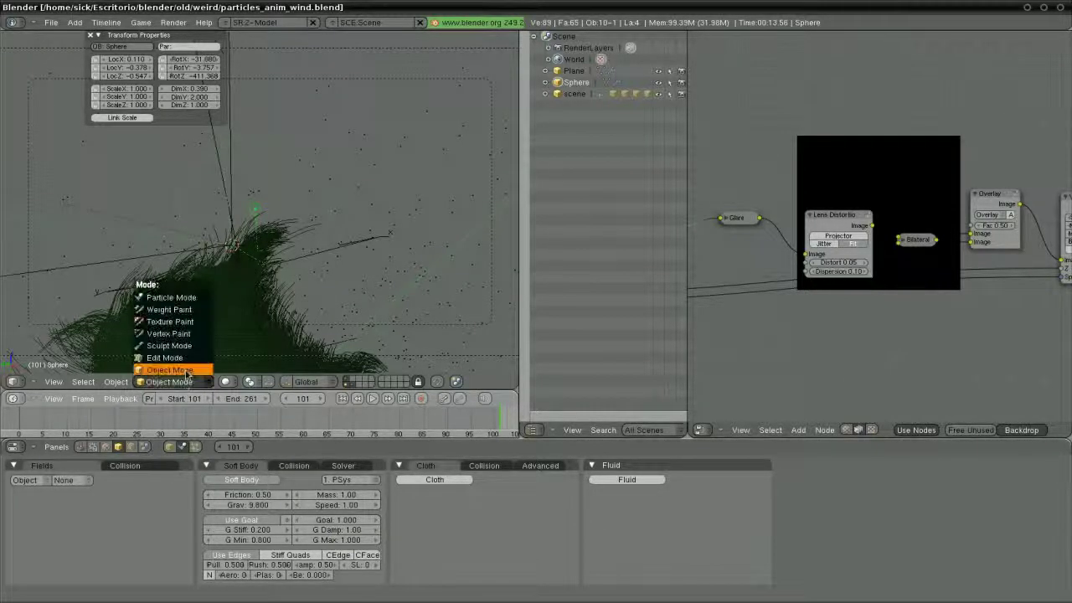
{"action": "left_click", "coordinate": [189, 298]}
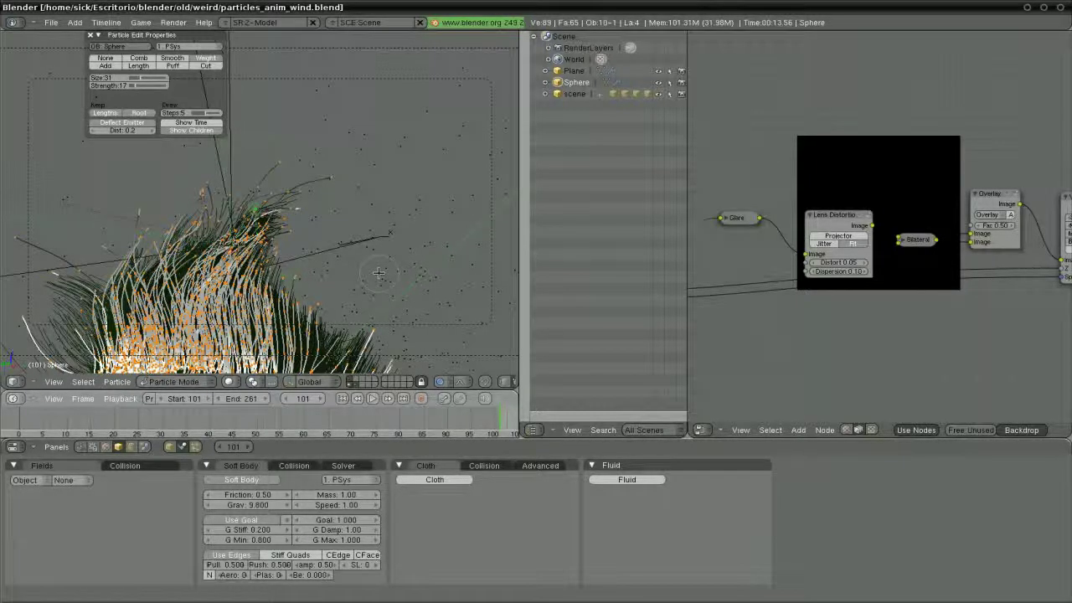
{"action": "mouse_move", "coordinate": [378, 273]}
{"action": "middle_mouse_down"}
{"action": "mouse_move", "coordinate": [402, 329]}
{"action": "mouse_move", "coordinate": [369, 259]}
{"action": "mouse_move", "coordinate": [308, 329]}
{"action": "mouse_move", "coordinate": [208, 289]}
{"action": "mouse_move", "coordinate": [276, 272]}
{"action": "mouse_move", "coordinate": [397, 303]}
{"action": "mouse_move", "coordinate": [360, 309]}
{"action": "mouse_move", "coordinate": [362, 272]}
{"action": "mouse_move", "coordinate": [359, 300]}
{"action": "mouse_move", "coordinate": [412, 303]}
{"action": "middle_mouse_up"}
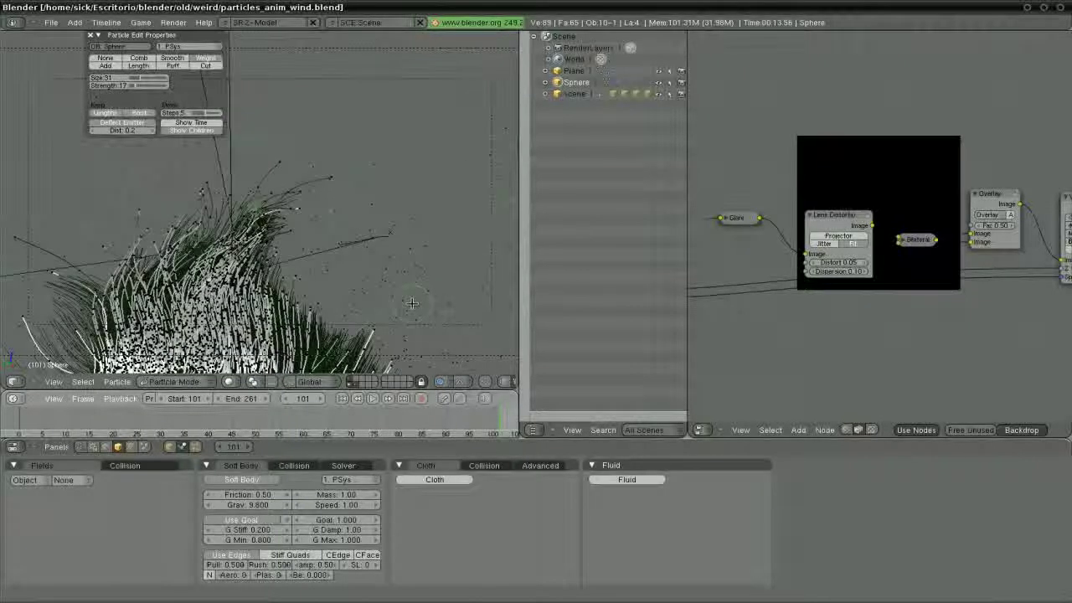
Open the recent file tipo_head_hair_good.blend.
{"action": "key", "text": "ctrl+o"}
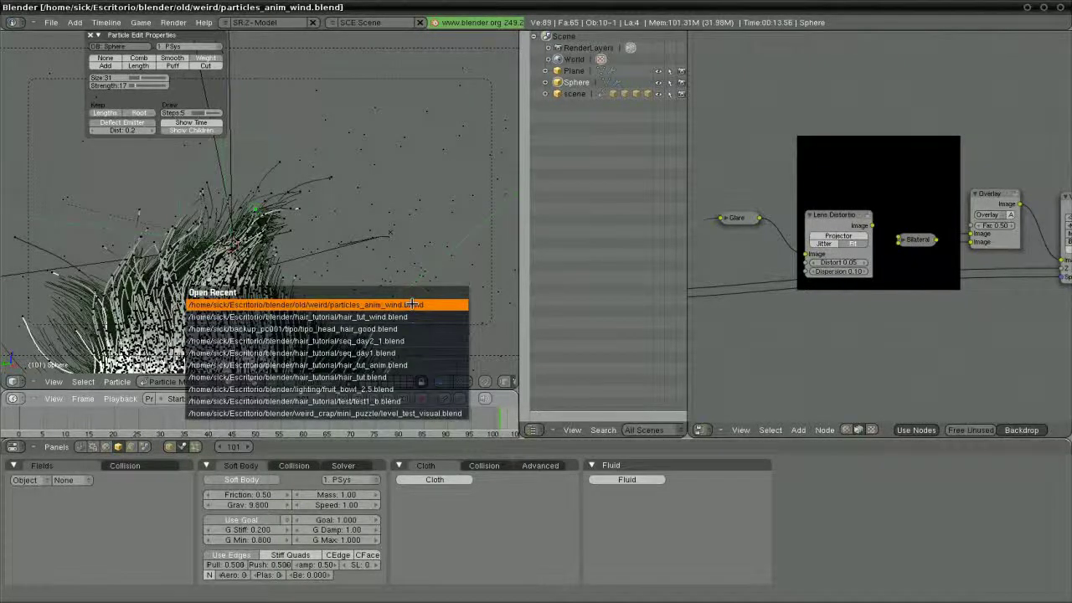
{"action": "key", "text": "Down"}
{"action": "key", "text": "Down"}
{"action": "key", "text": "Return"}
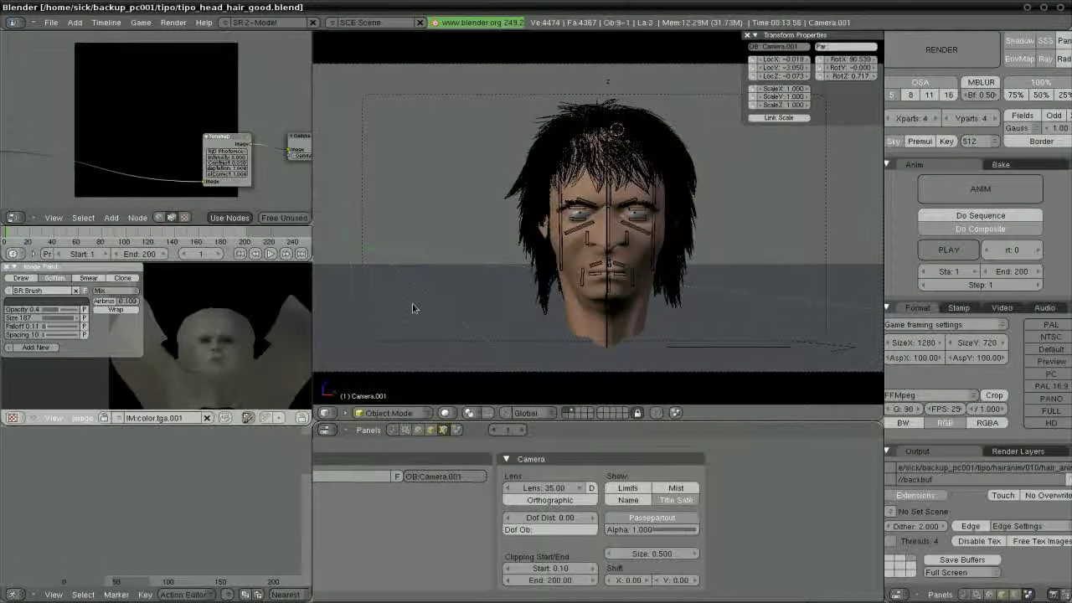
Play and stop the hair animation, select the character's head mesh, and show its soft body settings.
{"action": "key", "text": "alt+a"}
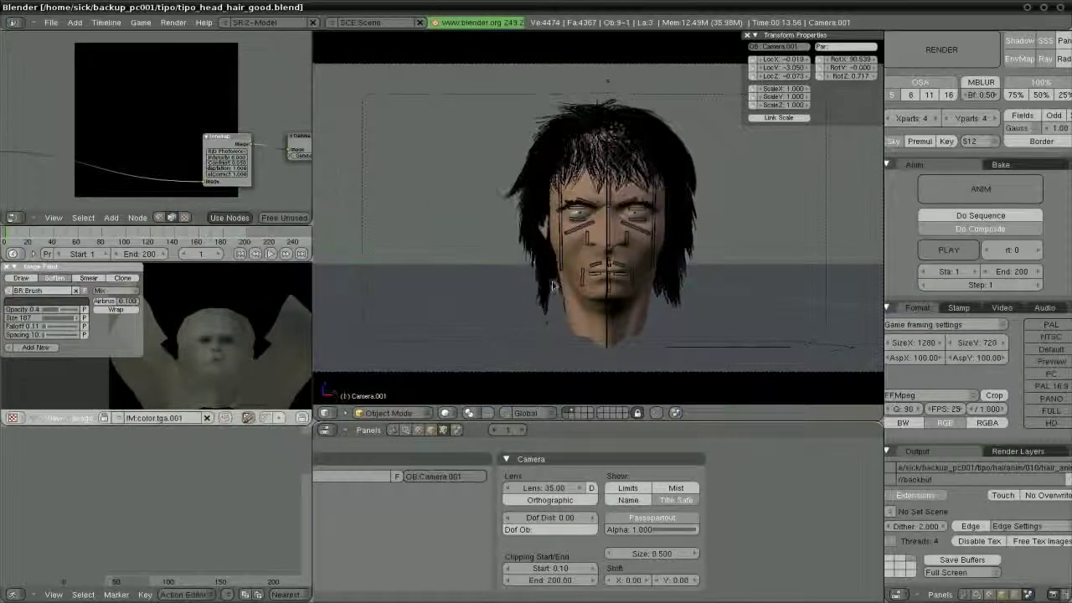
{"action": "key", "text": "Escape"}
{"action": "right_click", "coordinate": [584, 321]}
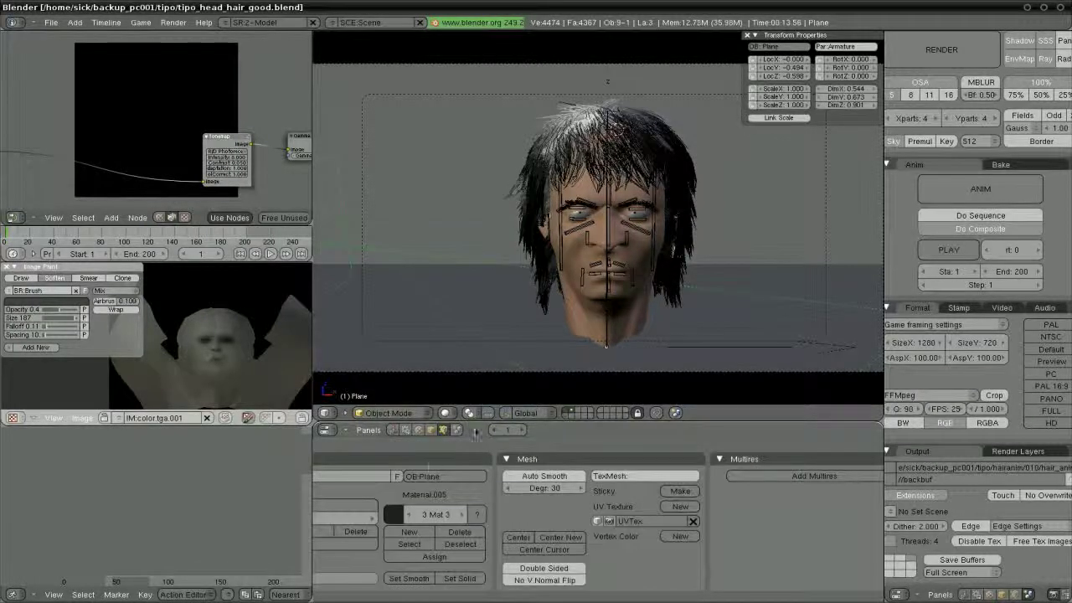
{"action": "left_click", "coordinate": [432, 430]}
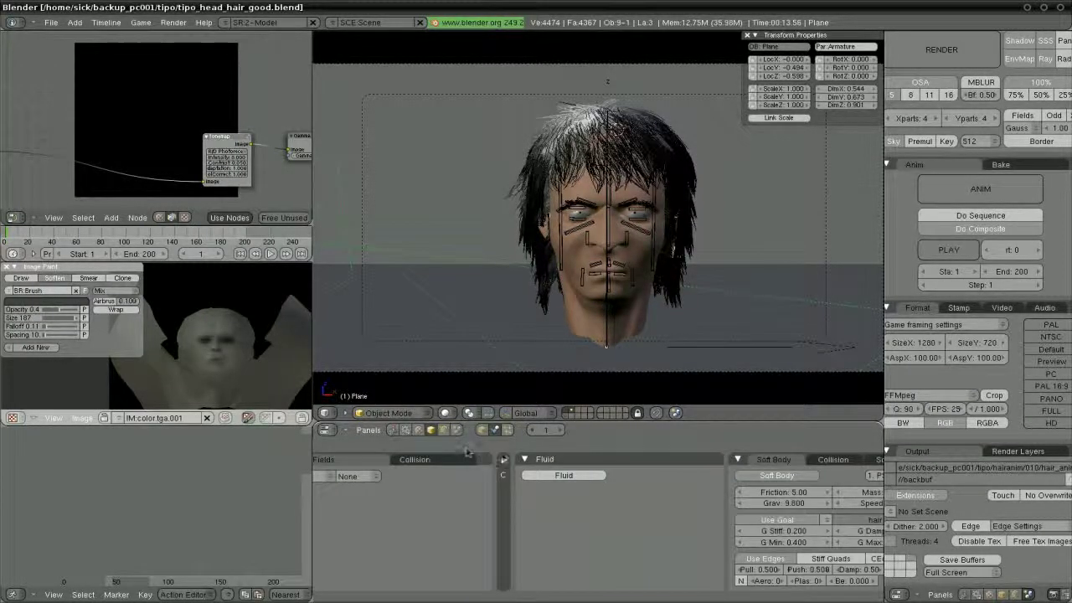
{"action": "left_click", "coordinate": [524, 459]}
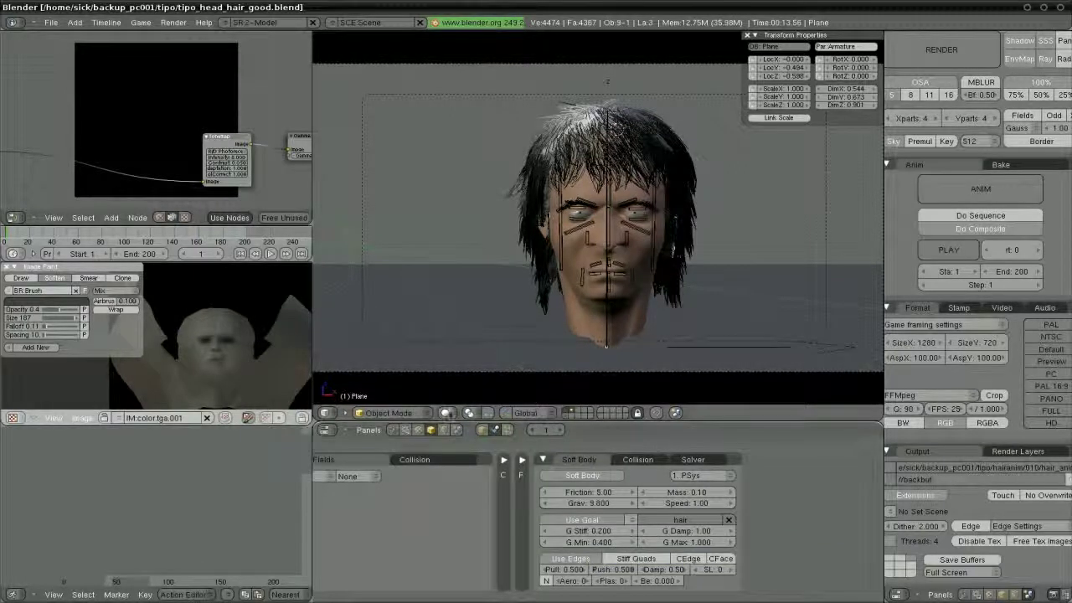
Switch the head to Particle Mode, deselect its strand points, and examine the hair weights from the side, back and camera view.
{"action": "left_click", "coordinate": [388, 412]}
{"action": "left_click", "coordinate": [405, 330]}
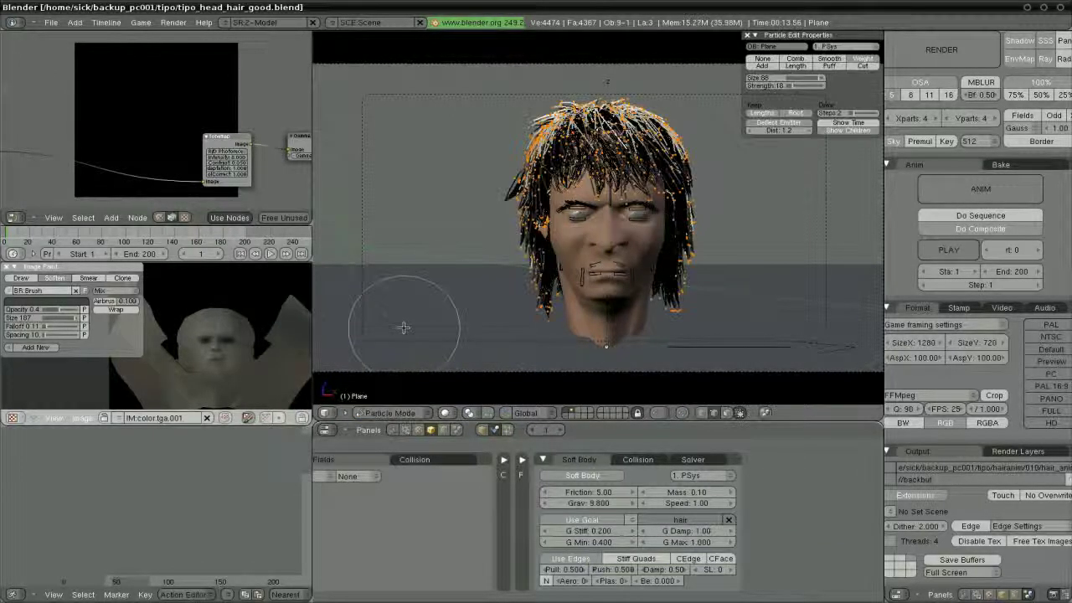
{"action": "middle_click_drag", "start_coordinate": [714, 258], "coordinate": [581, 317]}
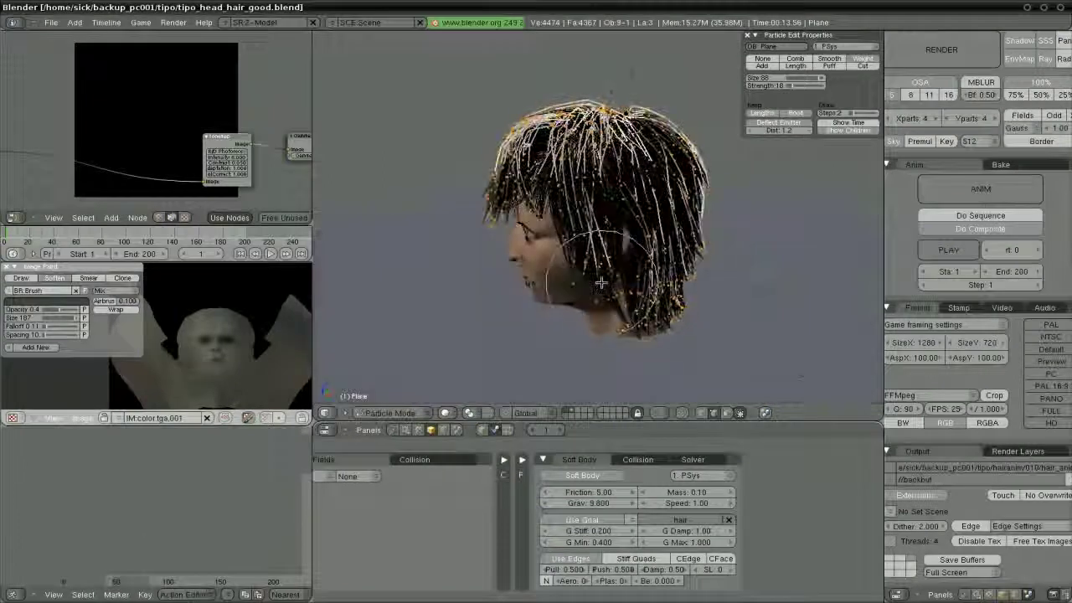
{"action": "middle_click_drag", "start_coordinate": [496, 294], "coordinate": [577, 285]}
{"action": "middle_click_drag", "start_coordinate": [606, 241], "coordinate": [505, 261]}
{"action": "key", "text": "KP_0"}
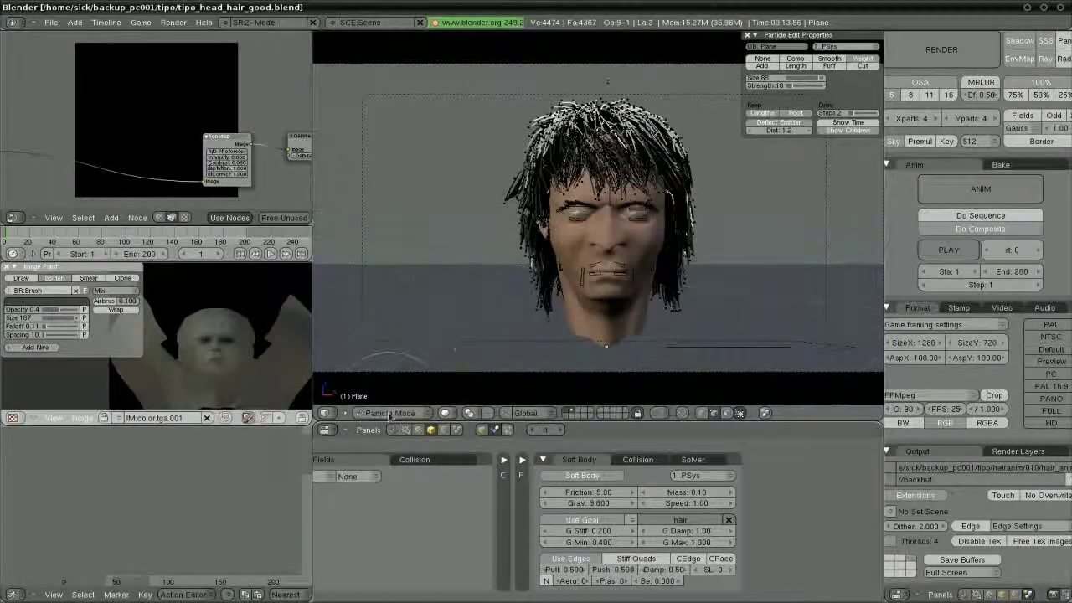
Return the head to Object Mode, play its hair animation again and stop it.
{"action": "left_click", "coordinate": [389, 412]}
{"action": "left_click", "coordinate": [383, 401]}
{"action": "key", "text": "alt+a"}
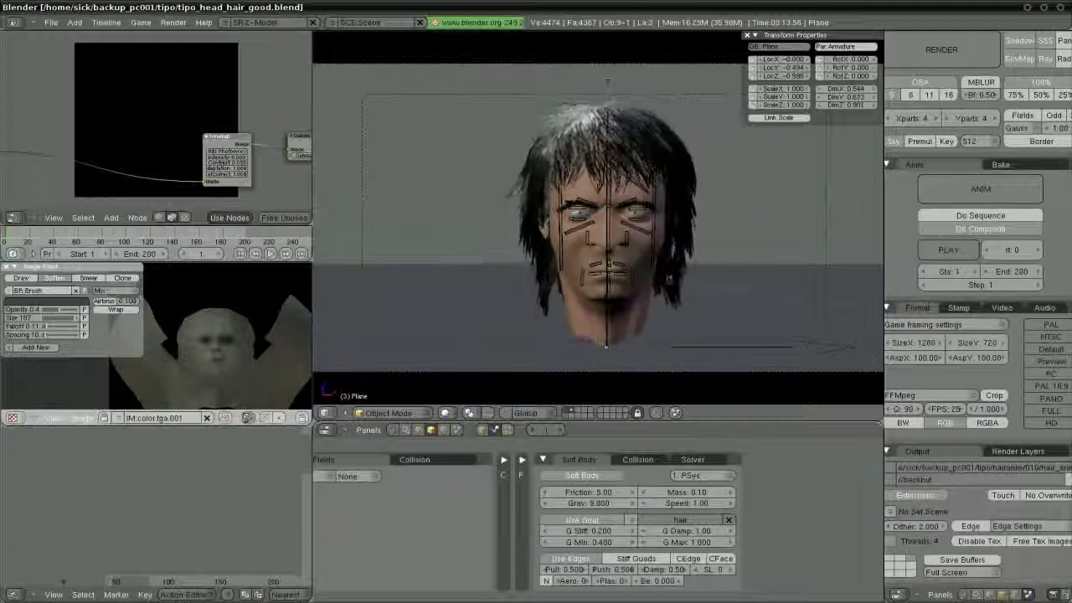
{"action": "key", "text": "Escape"}
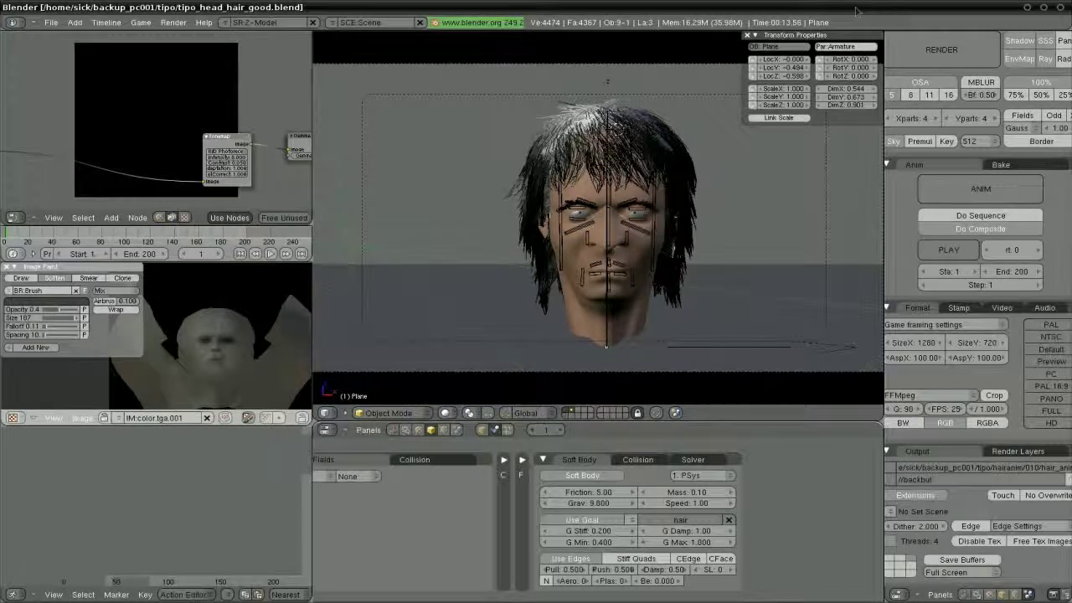
Open the recent file hair_tut_wind.blend.
{"action": "key", "text": "ctrl+o"}
{"action": "key", "text": "Down"}
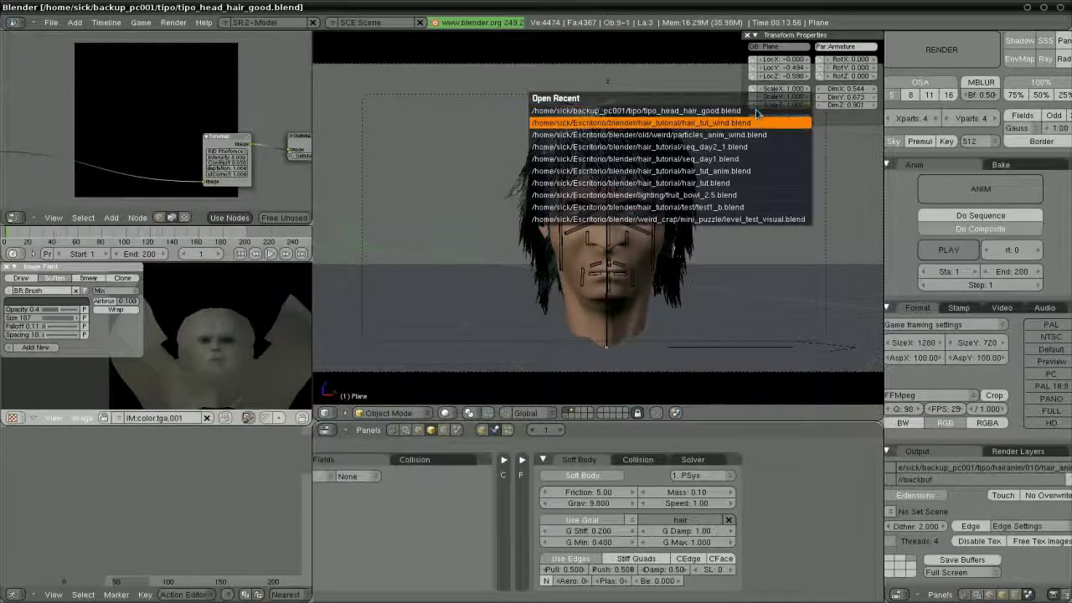
{"action": "key", "text": "Return"}
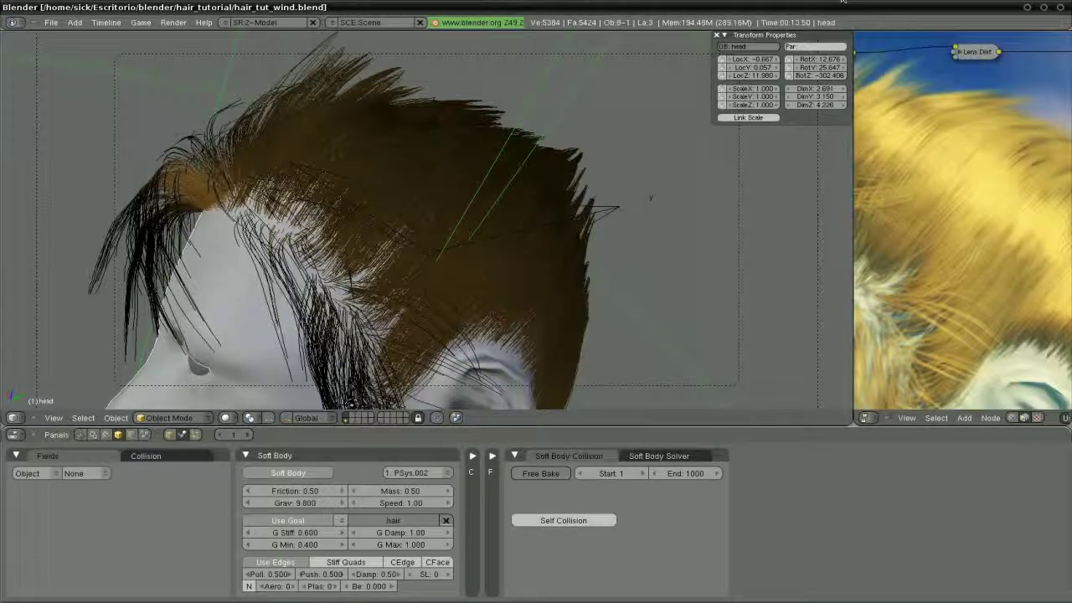
Select the existing wind object beyond the face and delete it.
{"action": "middle_click_drag", "start_coordinate": [239, 285], "coordinate": [357, 311]}
{"action": "scroll", "coordinate": [209, 291], "scroll_direction": "down", "scroll_amount": 2}
{"action": "scroll", "coordinate": [201, 293], "scroll_direction": "down", "scroll_amount": 1}
{"action": "right_click", "coordinate": [163, 289]}
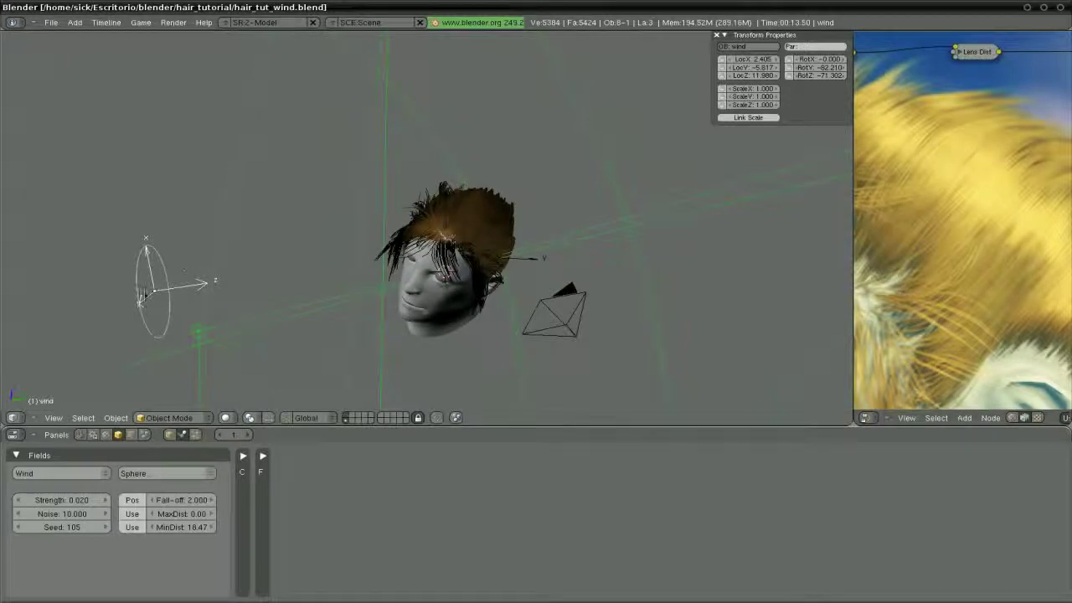
{"action": "mouse_move", "coordinate": [144, 295]}
{"action": "middle_mouse_down"}
{"action": "mouse_move", "coordinate": [177, 302]}
{"action": "mouse_move", "coordinate": [127, 299]}
{"action": "middle_mouse_up"}
{"action": "key", "text": "x"}
{"action": "left_click", "coordinate": [125, 294]}
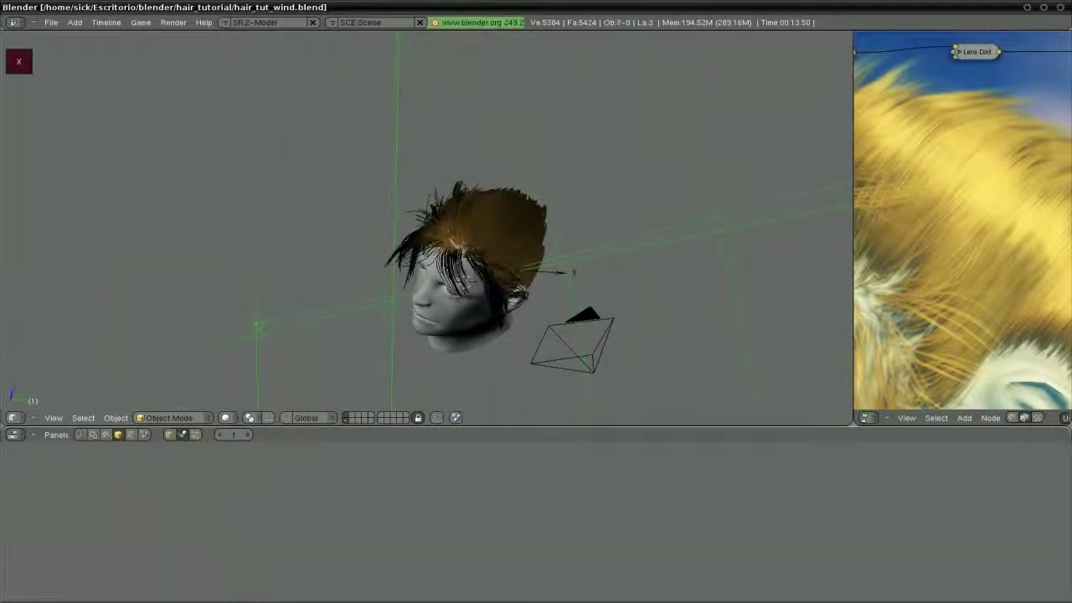
Add an Empty in the front view and move it above the head to about X -0.39, Z 15.33.
{"action": "mouse_move", "coordinate": [443, 280]}
{"action": "middle_mouse_down"}
{"action": "mouse_move", "coordinate": [402, 280]}
{"action": "mouse_move", "coordinate": [480, 294]}
{"action": "mouse_move", "coordinate": [458, 302]}
{"action": "mouse_move", "coordinate": [450, 286]}
{"action": "mouse_move", "coordinate": [465, 289]}
{"action": "mouse_move", "coordinate": [449, 286]}
{"action": "middle_mouse_up"}
{"action": "key", "text": "space"}
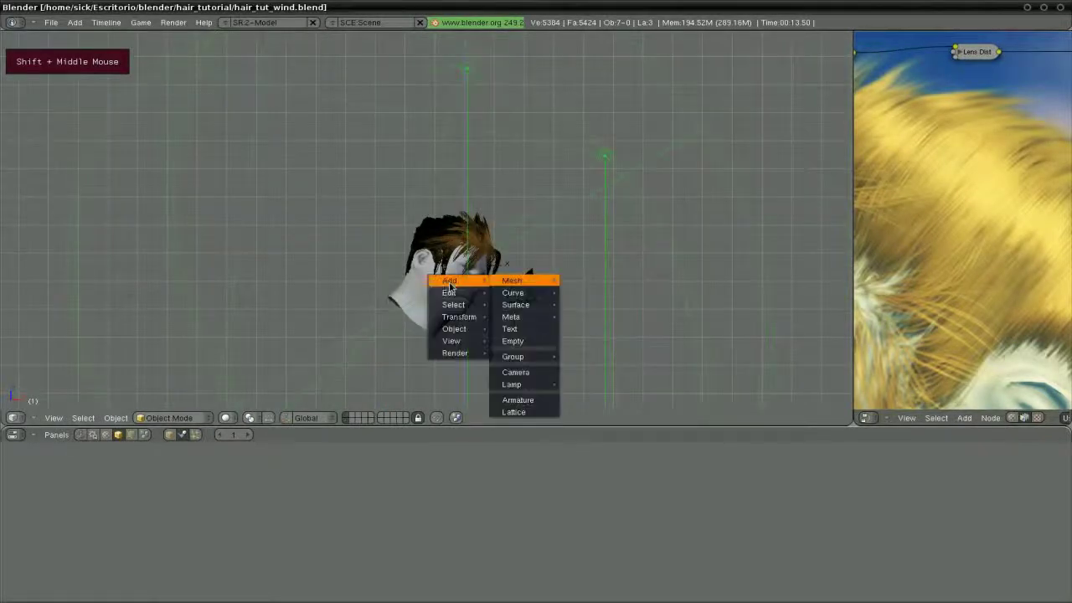
{"action": "left_click", "coordinate": [521, 344]}
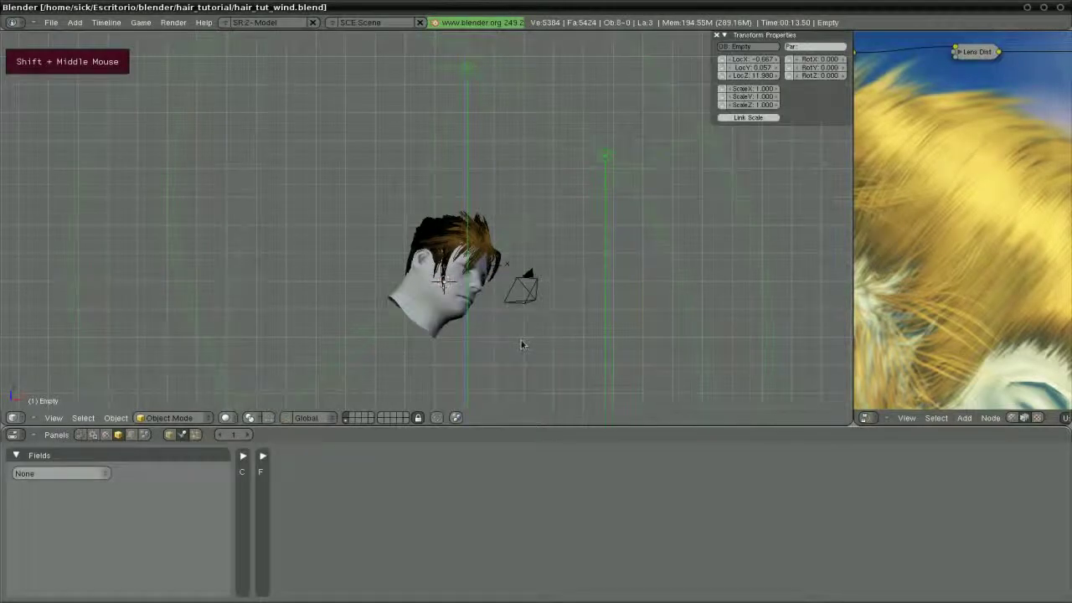
{"action": "key", "text": "g"}
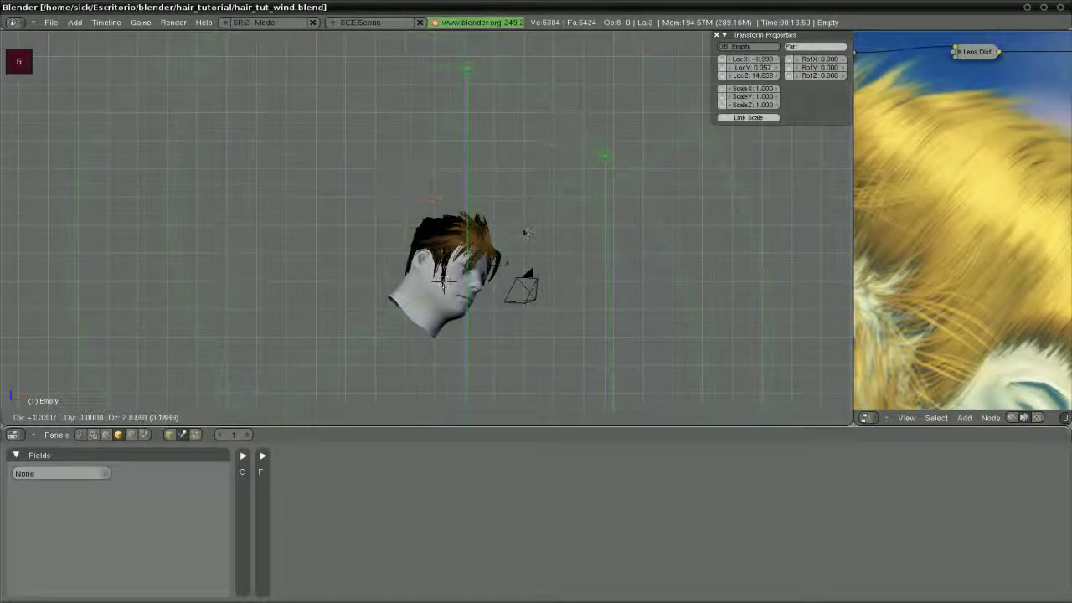
{"action": "left_click", "coordinate": [537, 241]}
{"action": "scroll", "coordinate": [513, 220], "scroll_direction": "up", "scroll_amount": 2}
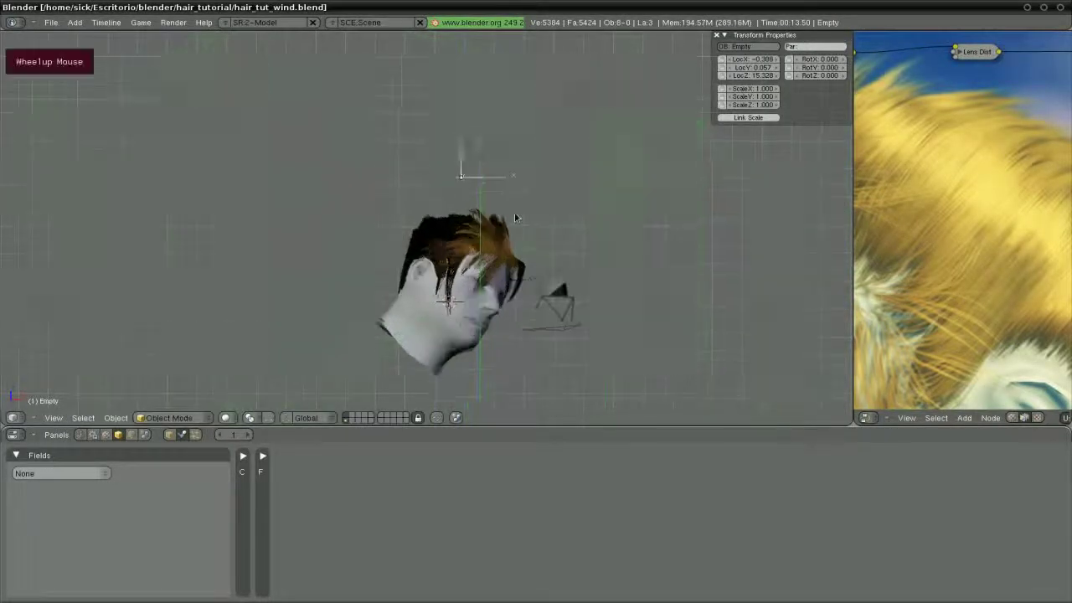
{"action": "scroll", "coordinate": [511, 222], "scroll_direction": "up", "scroll_amount": 3}
{"action": "scroll", "coordinate": [511, 223], "scroll_direction": "down", "scroll_amount": 1}
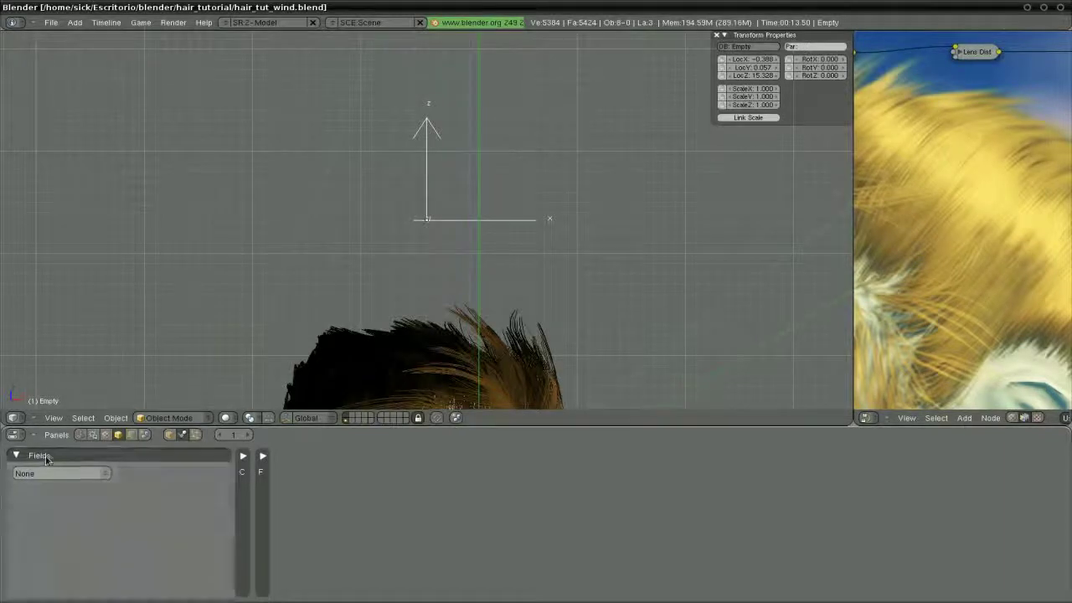
Give the empty a Wind force field, keeping the Sphere shape.
{"action": "left_click", "coordinate": [101, 473]}
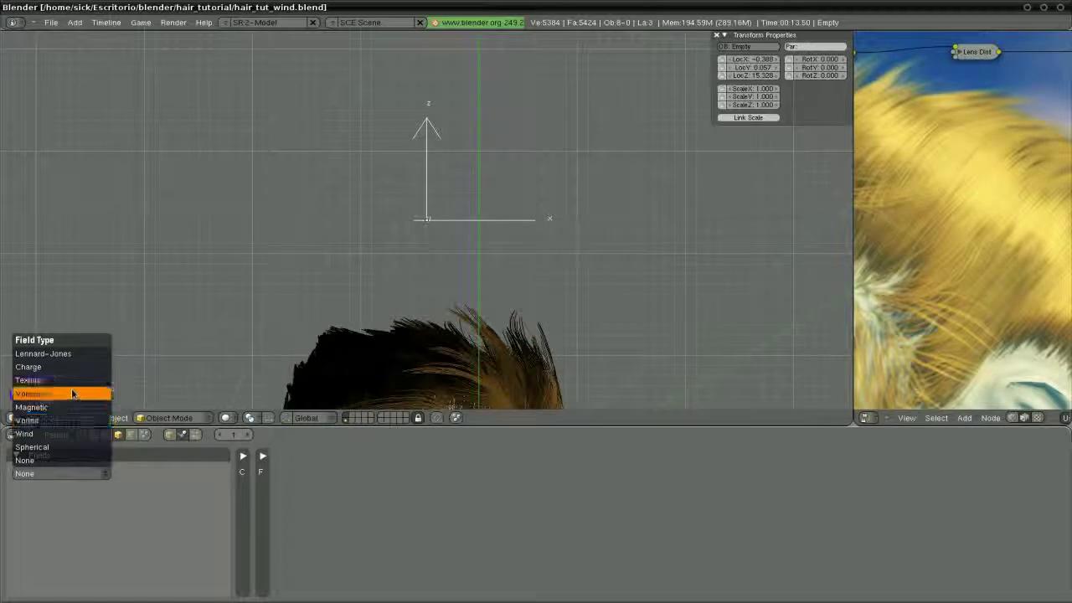
{"action": "left_click", "coordinate": [67, 433]}
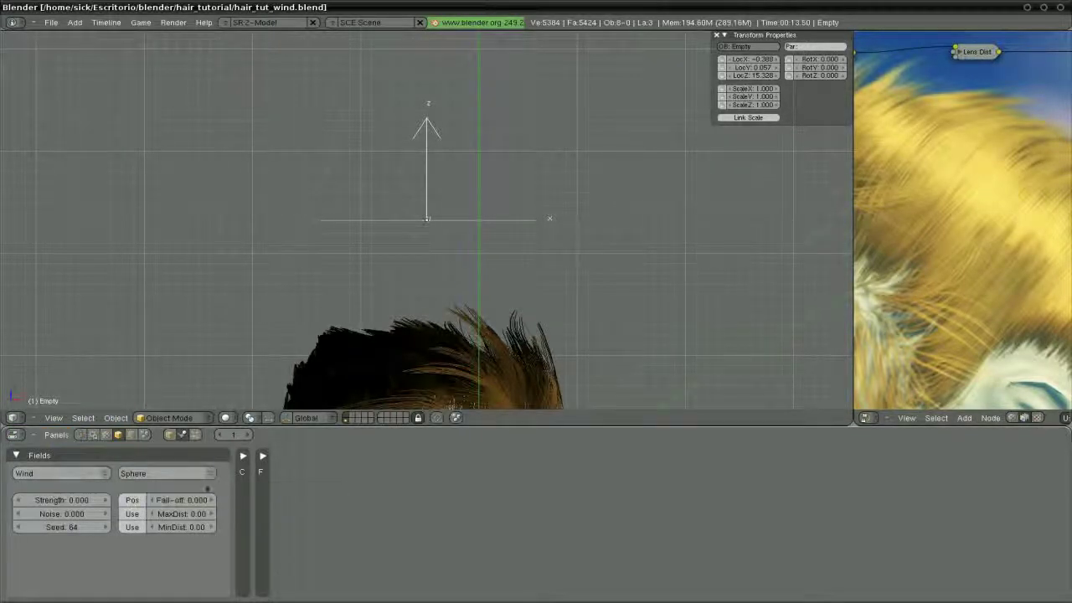
{"action": "left_click", "coordinate": [201, 474]}
{"action": "scroll", "coordinate": [289, 318], "scroll_direction": "down", "scroll_amount": 3}
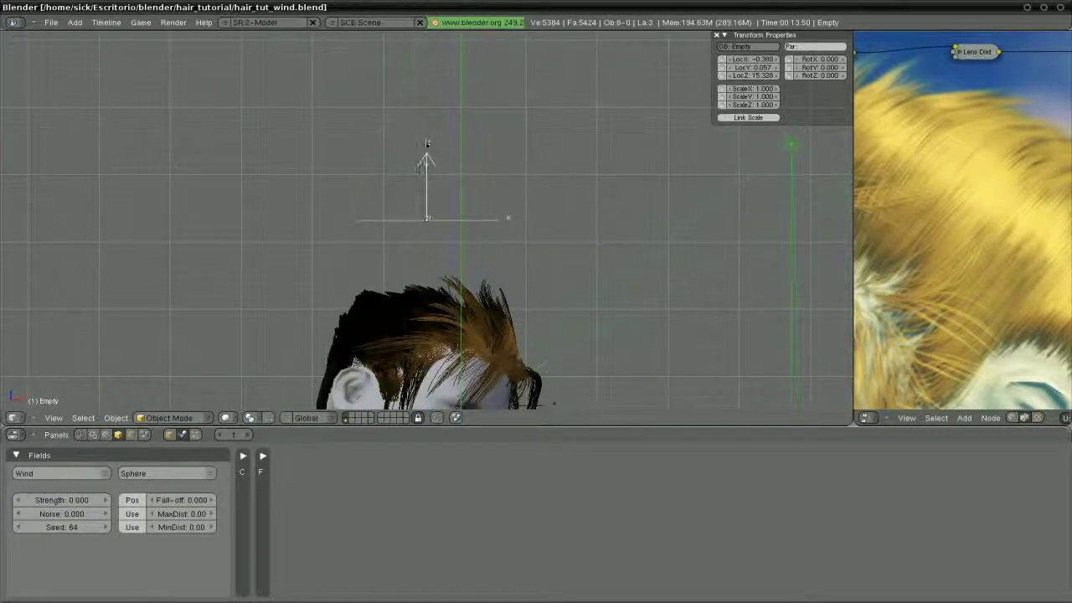
Try a wind strength of about 6.06 and rotate the empty to see how the hair reacts.
{"action": "left_click", "coordinate": [102, 500]}
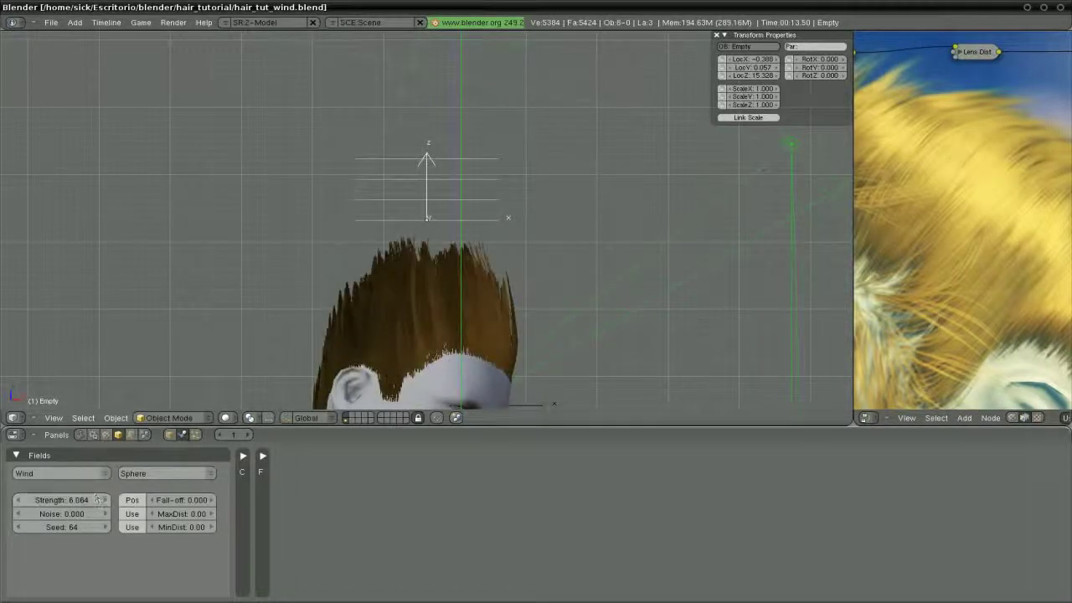
{"action": "middle_click_drag", "start_coordinate": [541, 244], "coordinate": [347, 252]}
{"action": "scroll", "coordinate": [505, 280], "scroll_direction": "down", "scroll_amount": 2}
{"action": "key", "text": "r"}
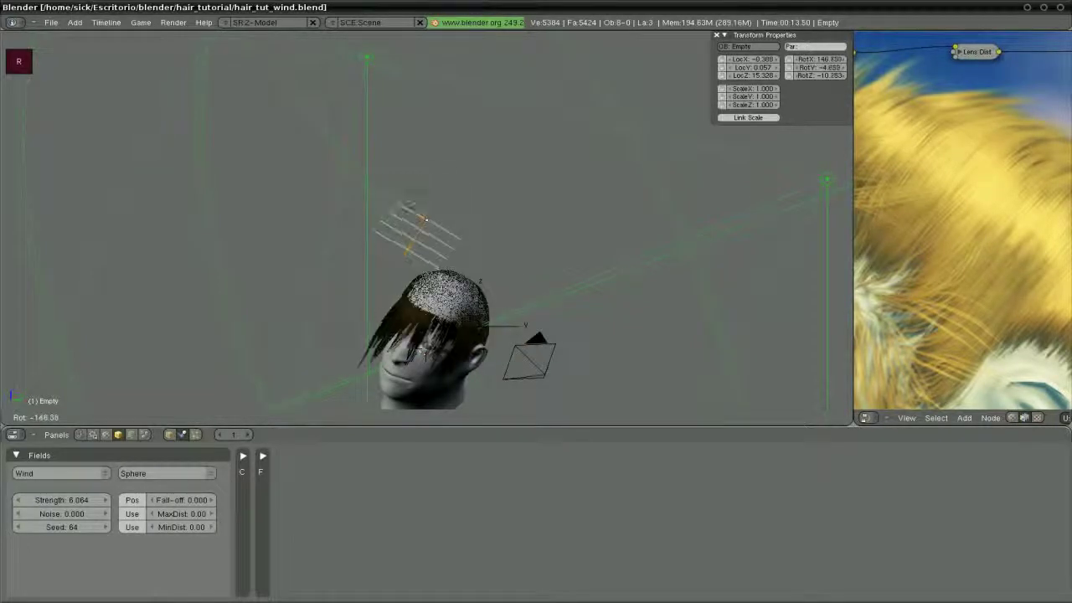
{"action": "key", "text": "Escape"}
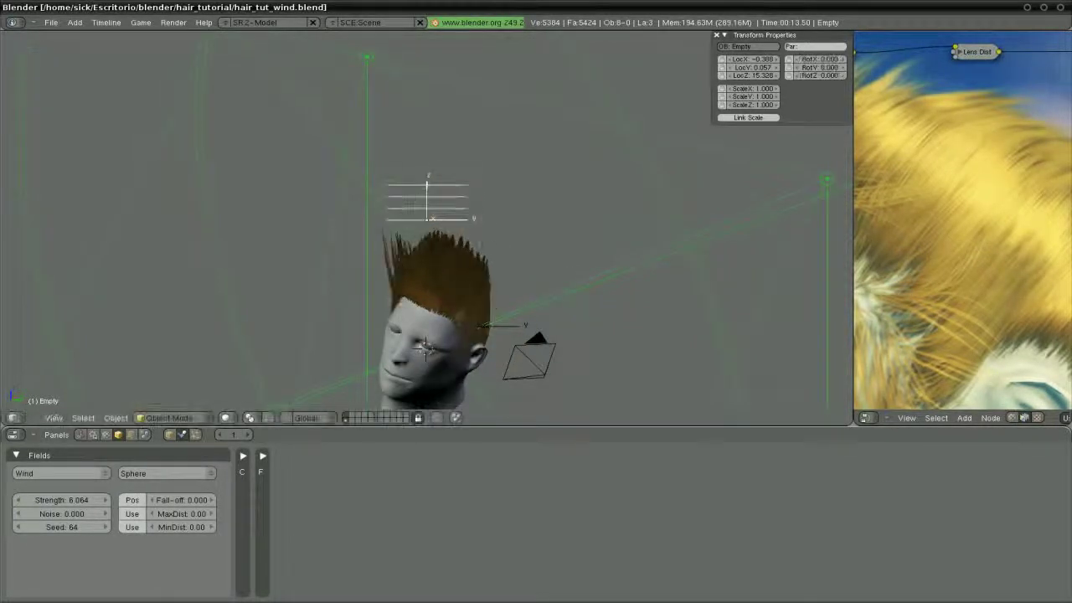
Try wind strengths of 0.02 and 0.01 on the empty.
{"action": "left_click", "coordinate": [70, 500]}
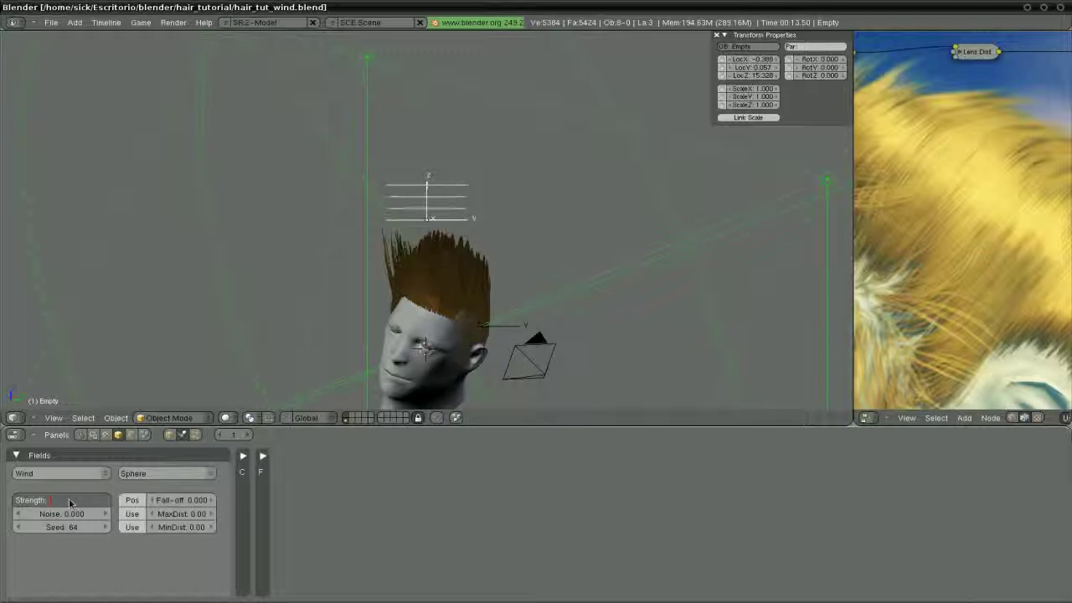
{"action": "type", "text": "0.02"}
{"action": "key", "text": "Return"}
{"action": "left_click", "coordinate": [70, 501]}
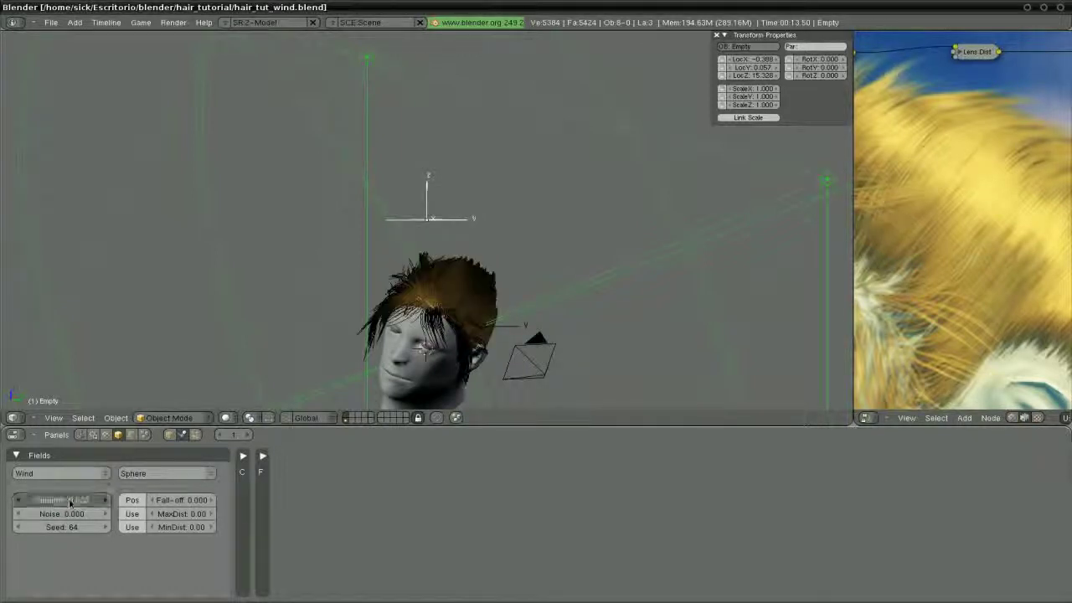
{"action": "type", "text": "0.01"}
{"action": "key", "text": "Return"}
Set the empty's wind strength to 0.2.
{"action": "left_click", "coordinate": [69, 500]}
{"action": "type", "text": "0.2"}
{"action": "key", "text": "Return"}
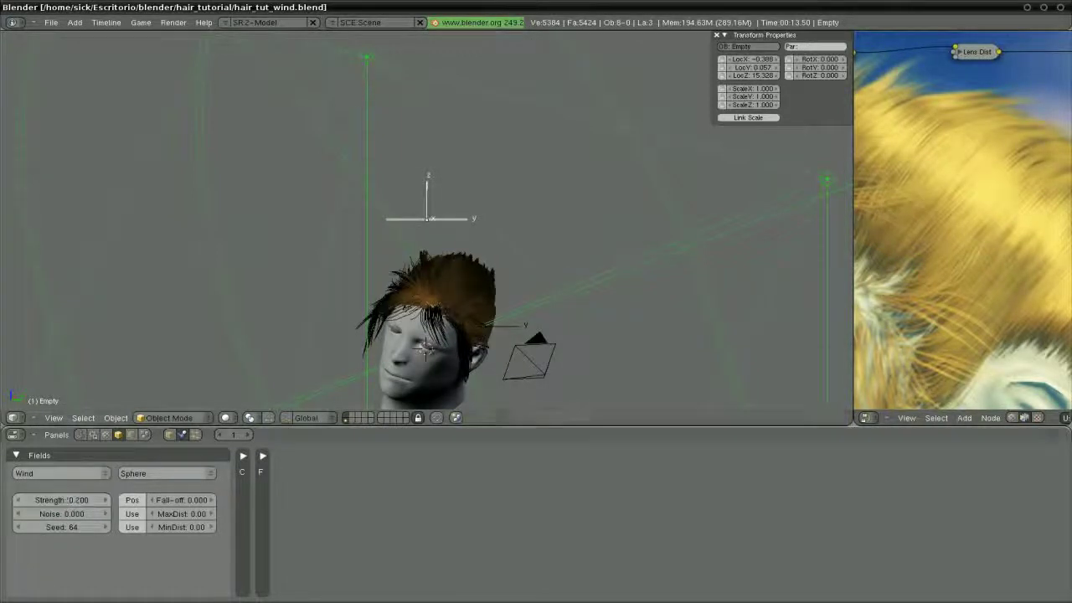
Move the wind empty in front of the face to about Y -5.6, Z 12.06, and rotate it toward the head, about -71° in X.
{"action": "key", "text": "r"}
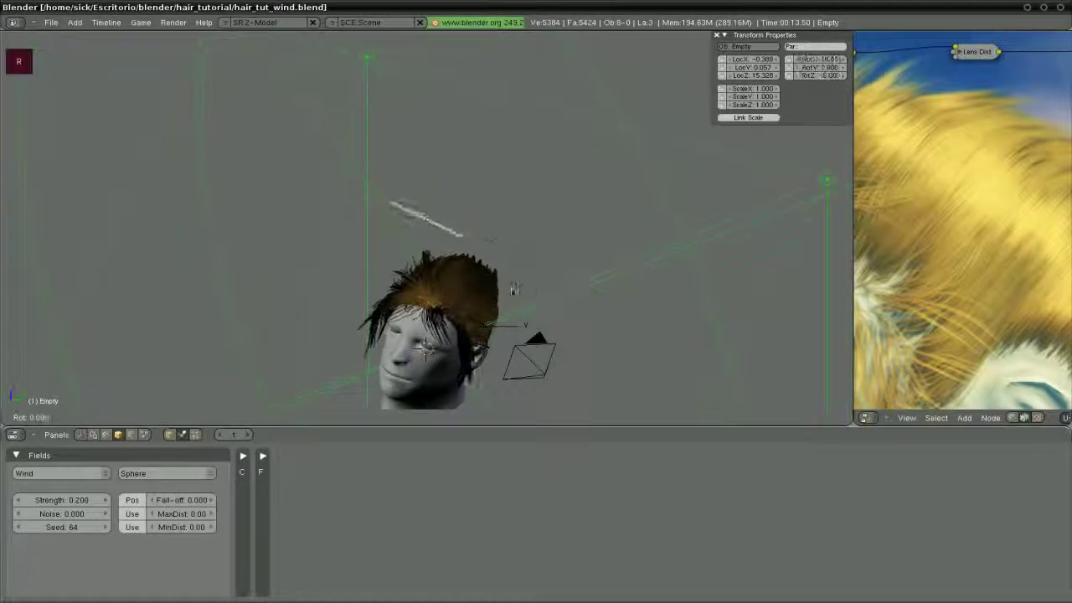
{"action": "left_click", "coordinate": [484, 282]}
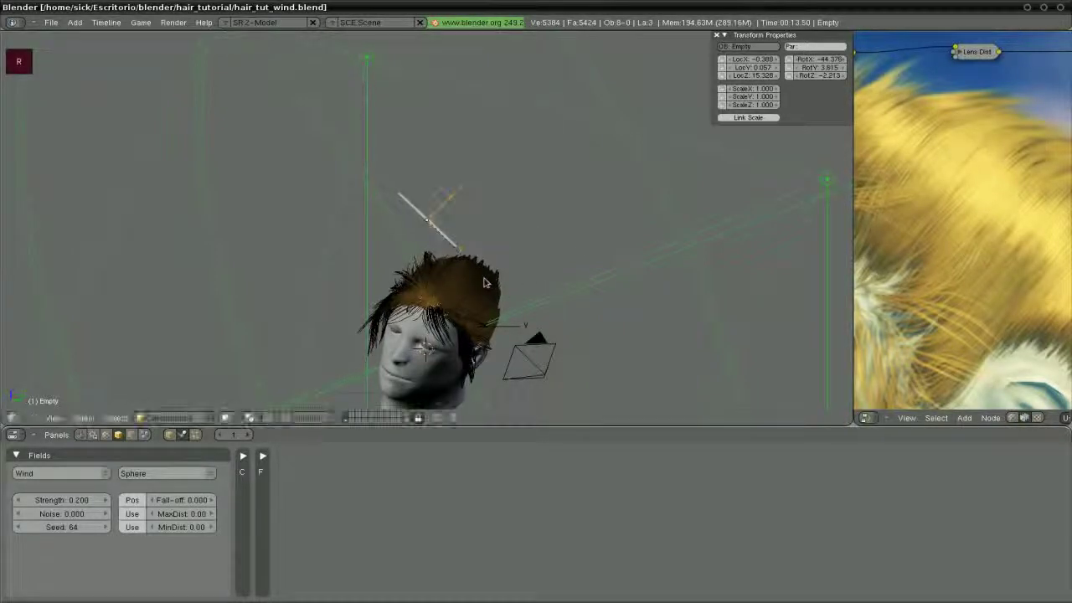
{"action": "scroll", "coordinate": [481, 281], "scroll_direction": "down", "scroll_amount": 2}
{"action": "scroll", "coordinate": [480, 280], "scroll_direction": "down", "scroll_amount": 1}
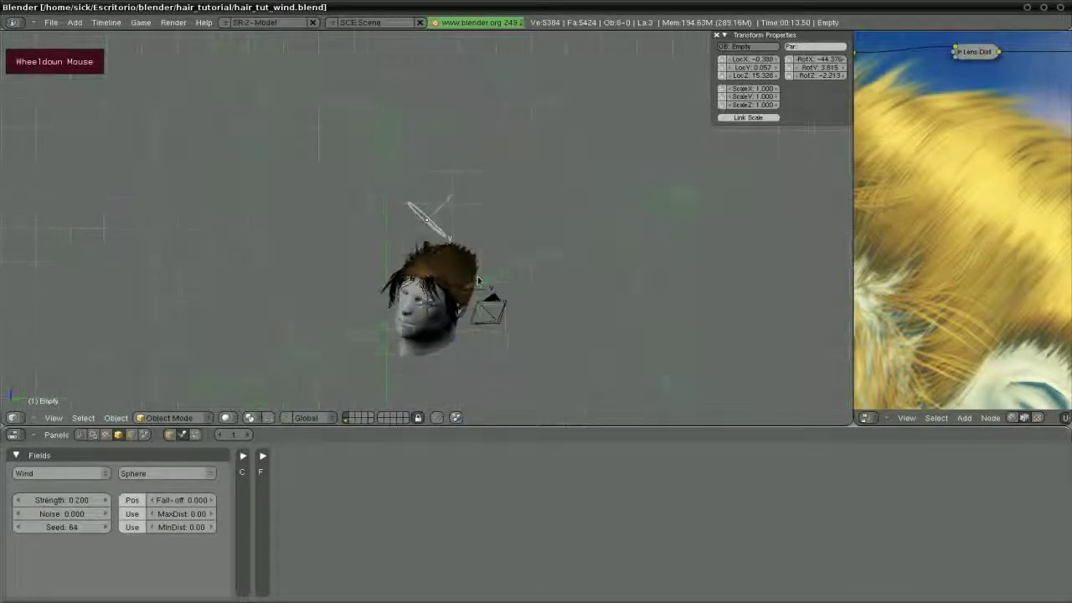
{"action": "key", "text": "g"}
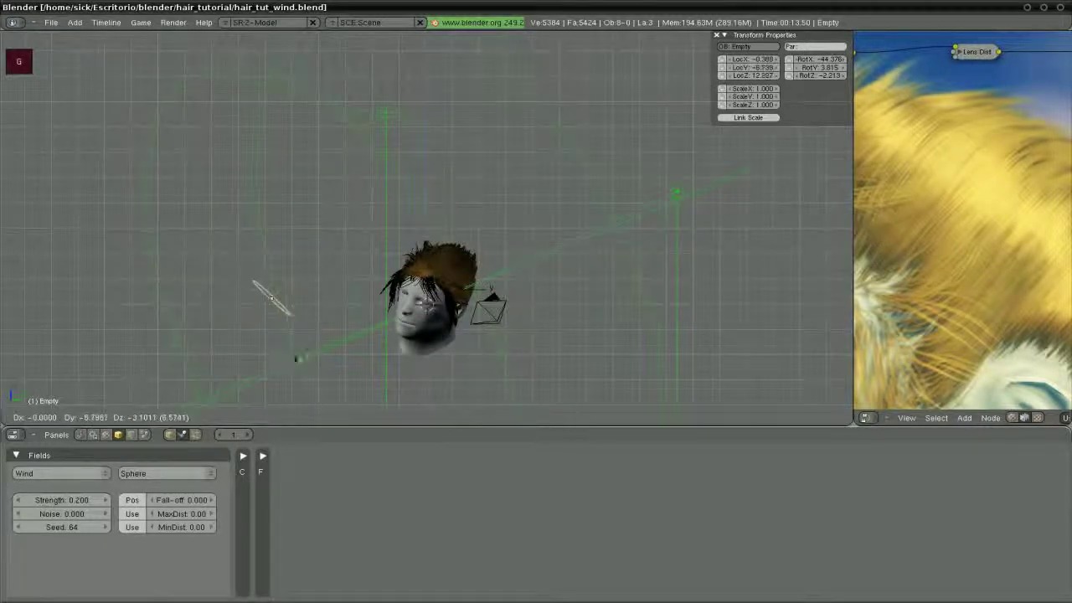
{"action": "left_click", "coordinate": [297, 357]}
{"action": "key", "text": "r"}
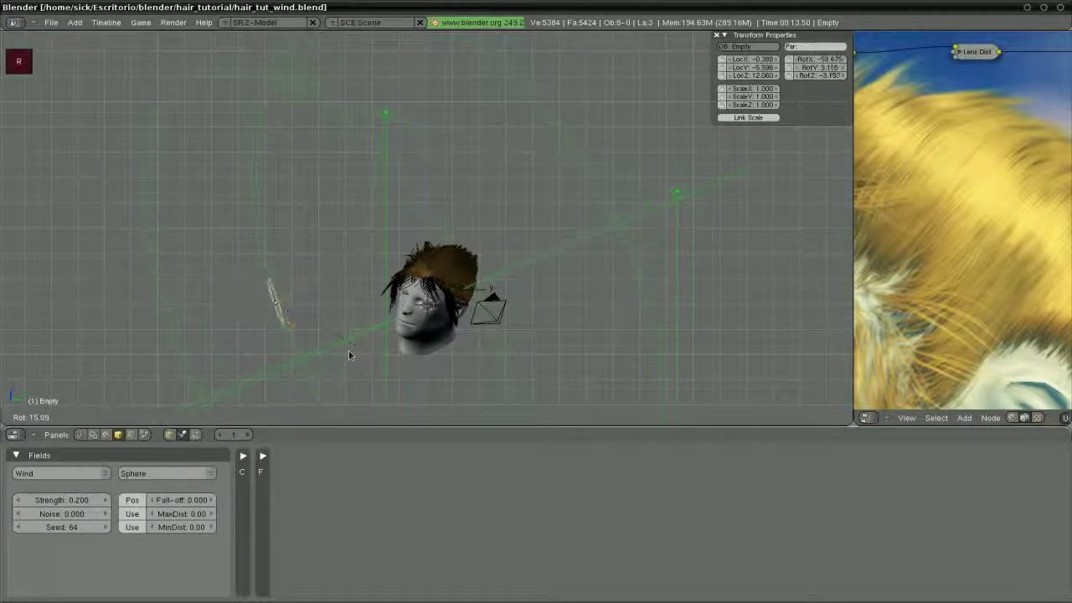
{"action": "left_click", "coordinate": [346, 350]}
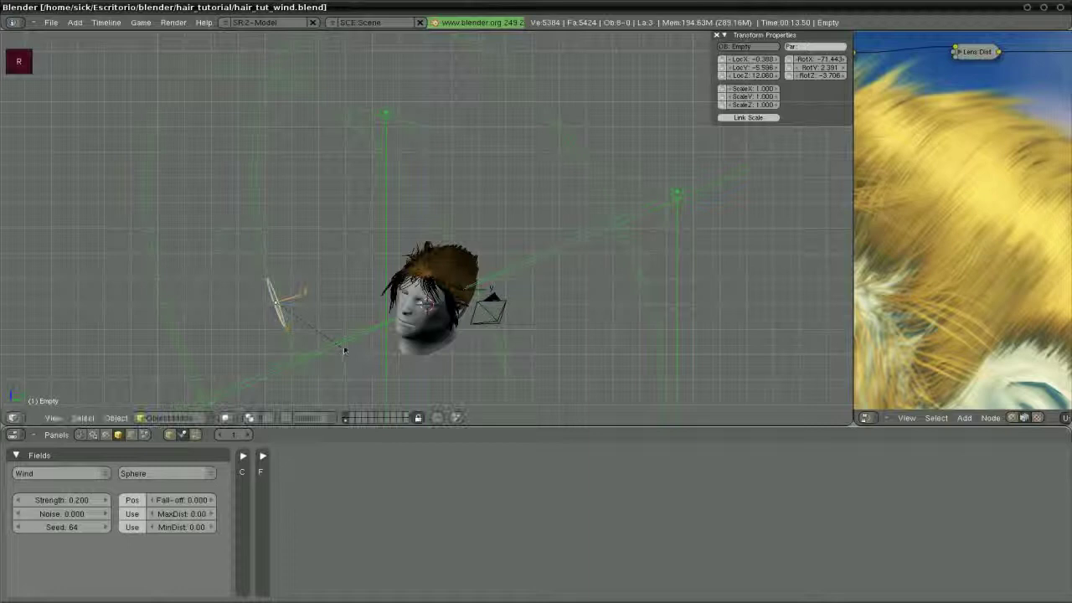
Try wind strengths of 0.3 and 3 on the empty, and return it to 0.2.
{"action": "left_click", "coordinate": [104, 500]}
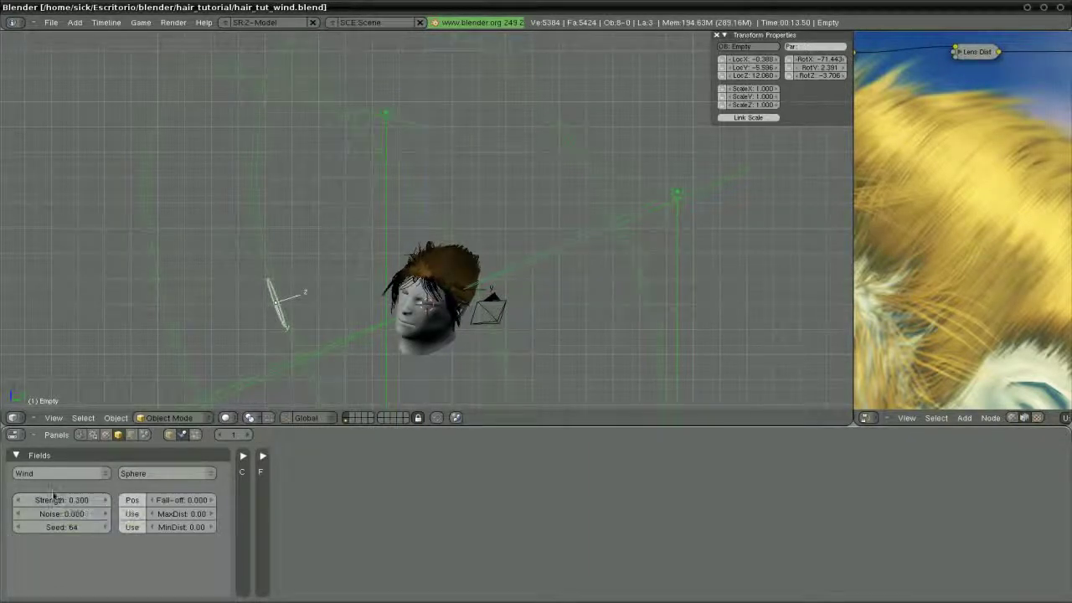
{"action": "left_click", "coordinate": [70, 499]}
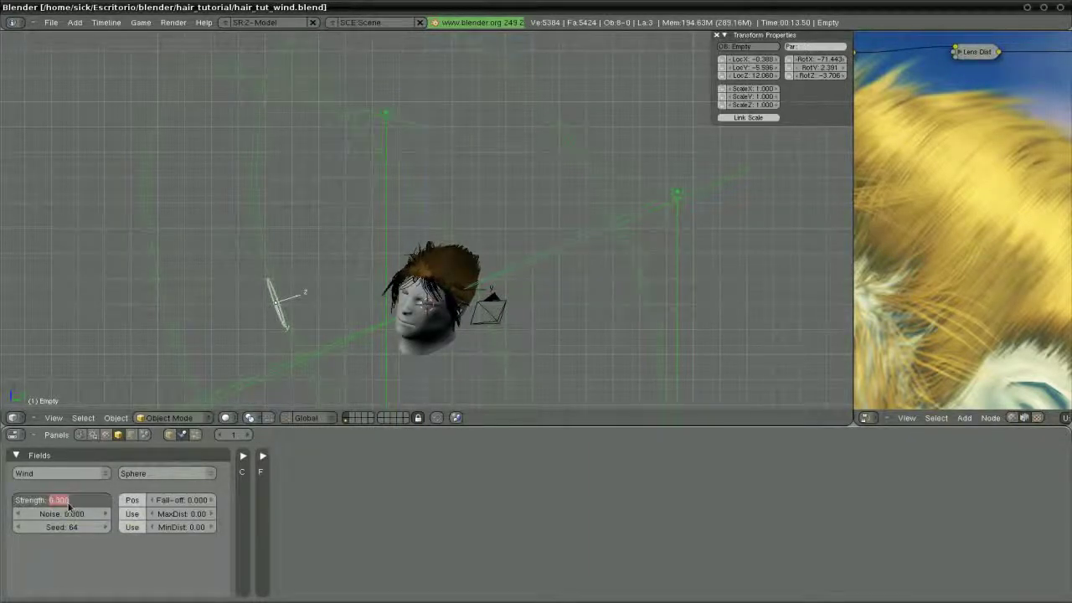
{"action": "type", "text": "3"}
{"action": "key", "text": "Return"}
{"action": "left_click", "coordinate": [70, 500]}
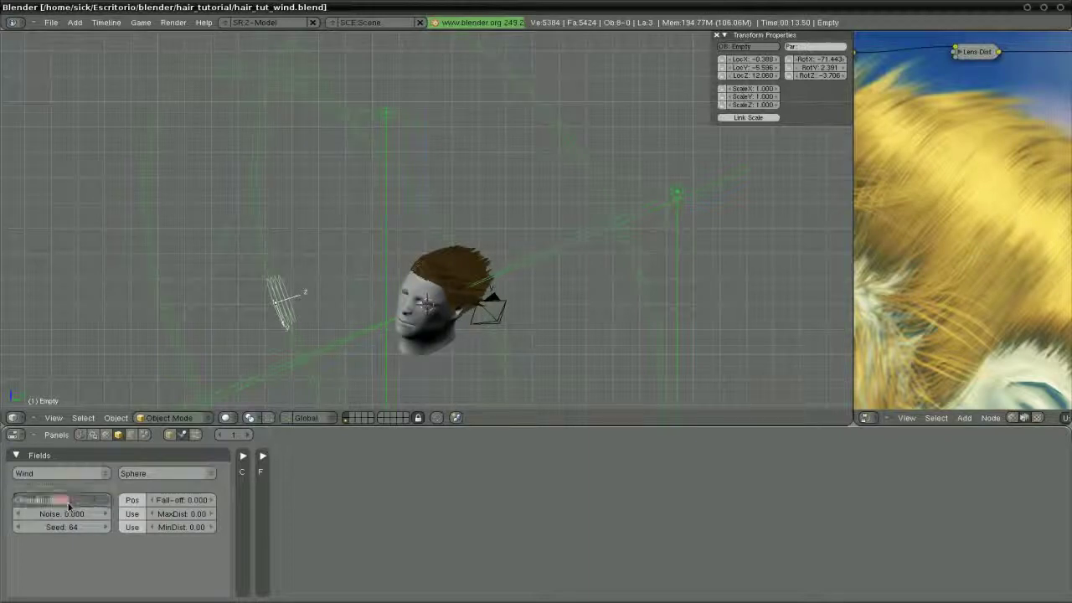
{"action": "type", "text": "0.2"}
{"action": "key", "text": "Return"}
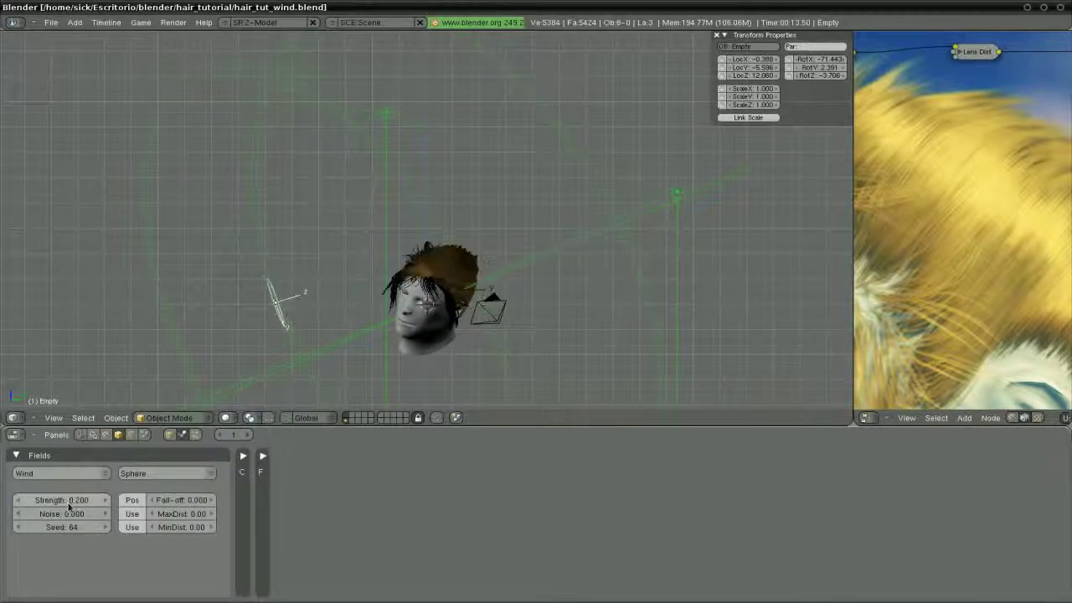
Set the noise of the empty's wind field to 0.8.
{"action": "left_click", "coordinate": [88, 517]}
{"action": "left_click_drag", "start_coordinate": [89, 520], "coordinate": [86, 520]}
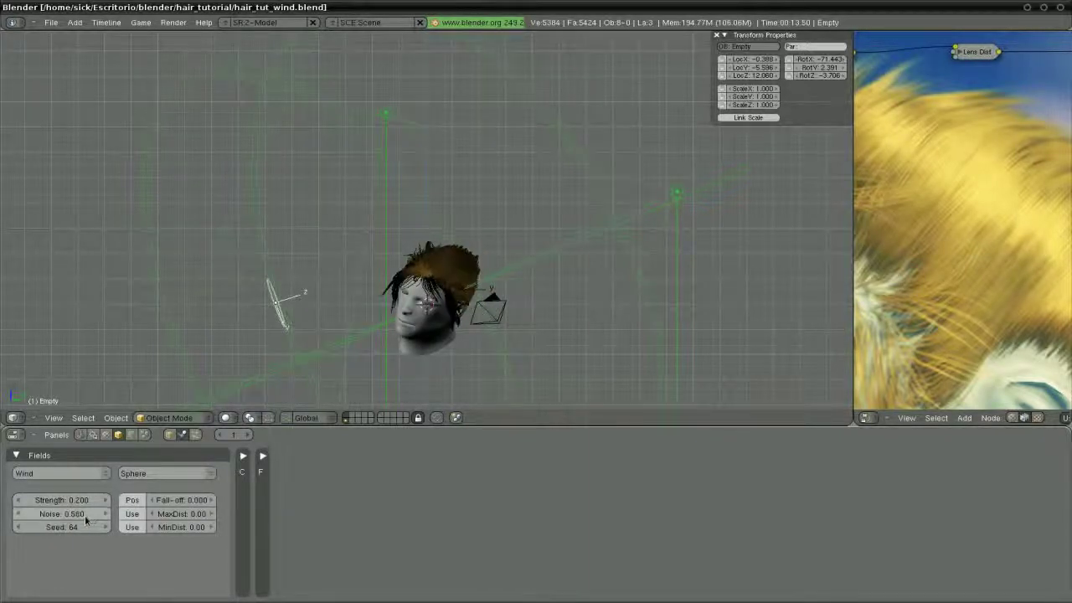
{"action": "left_click", "coordinate": [77, 514]}
{"action": "type", "text": "0.8"}
{"action": "key", "text": "Return"}
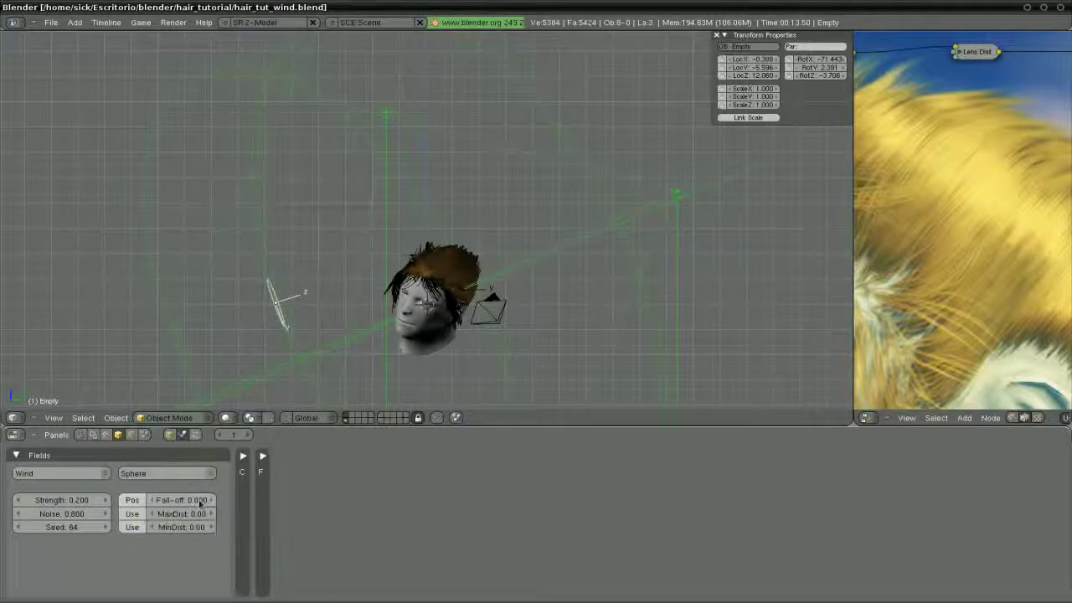
Enable the Pos option on the empty's wind field and set its fall-off to 2.
{"action": "left_click", "coordinate": [134, 500]}
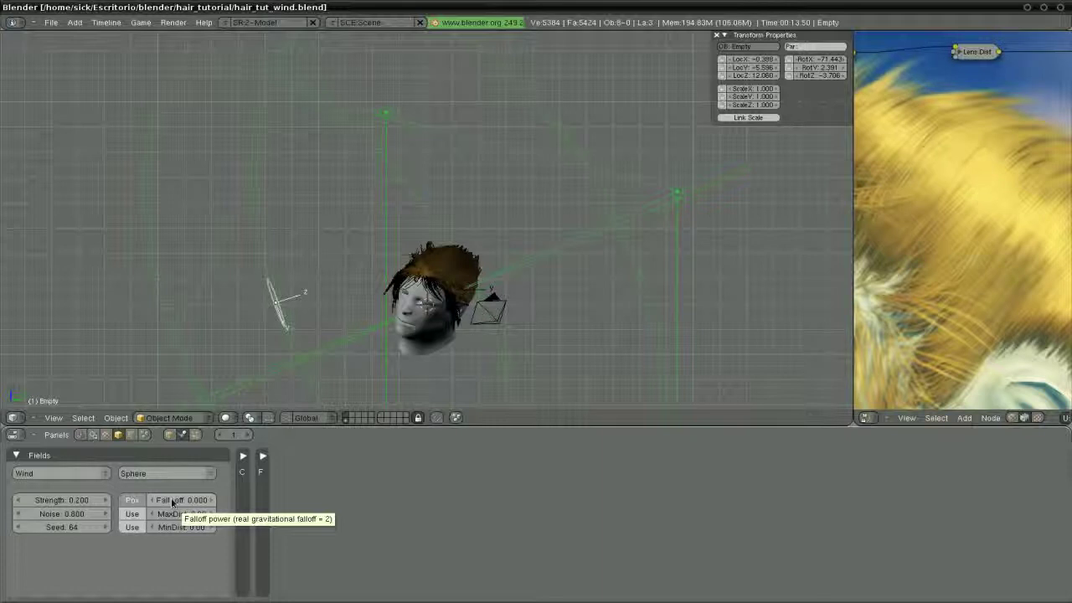
{"action": "left_click", "coordinate": [172, 502]}
{"action": "type", "text": "2"}
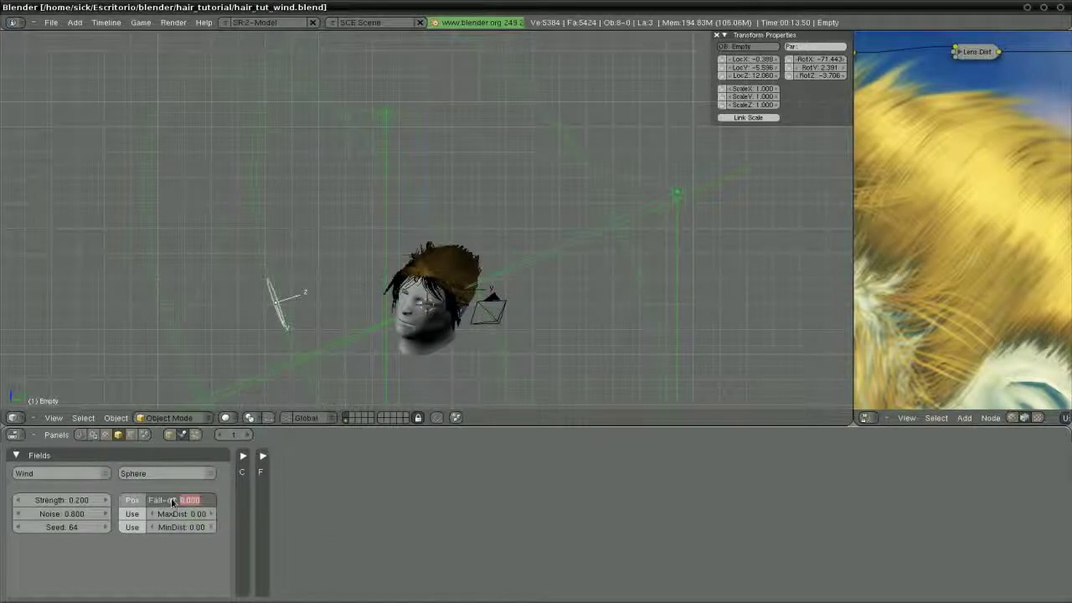
{"action": "key", "text": "Return"}
Play the animation through the camera to check how the wind moves the hair.
{"action": "scroll", "coordinate": [453, 323], "scroll_direction": "up", "scroll_amount": 3}
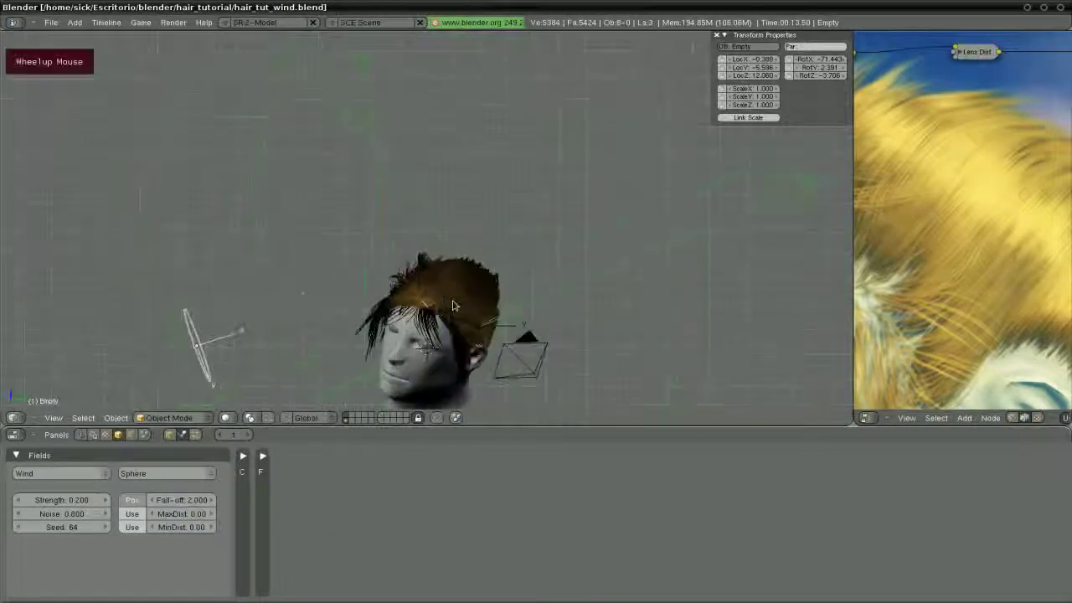
{"action": "middle_click_drag", "start_coordinate": [452, 322], "coordinate": [468, 293]}
{"action": "key", "text": "KP_0"}
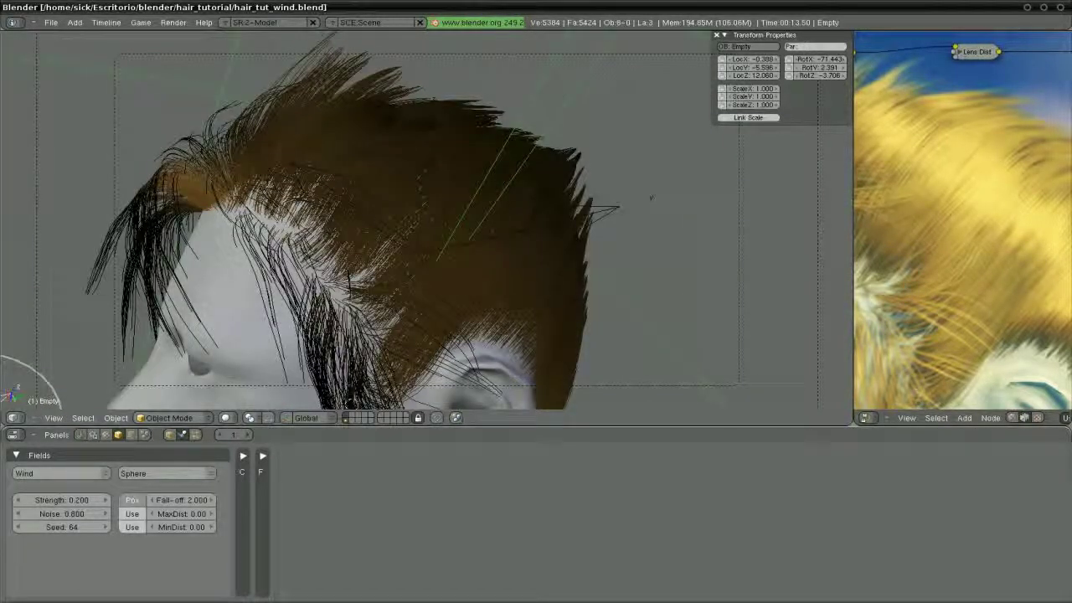
{"action": "key", "text": "alt+a"}
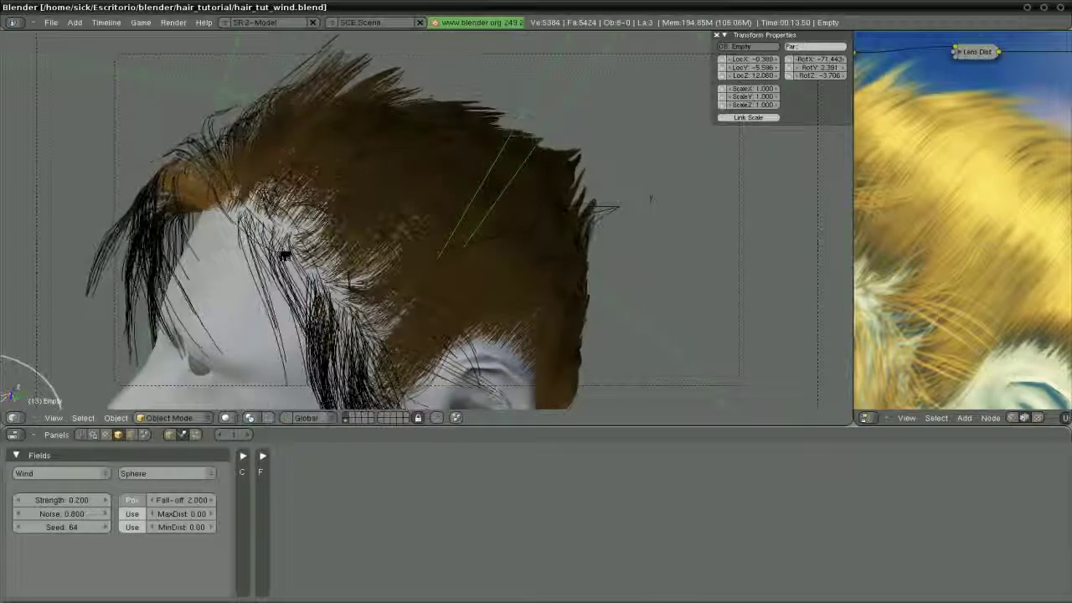
{"action": "key", "text": "Escape"}
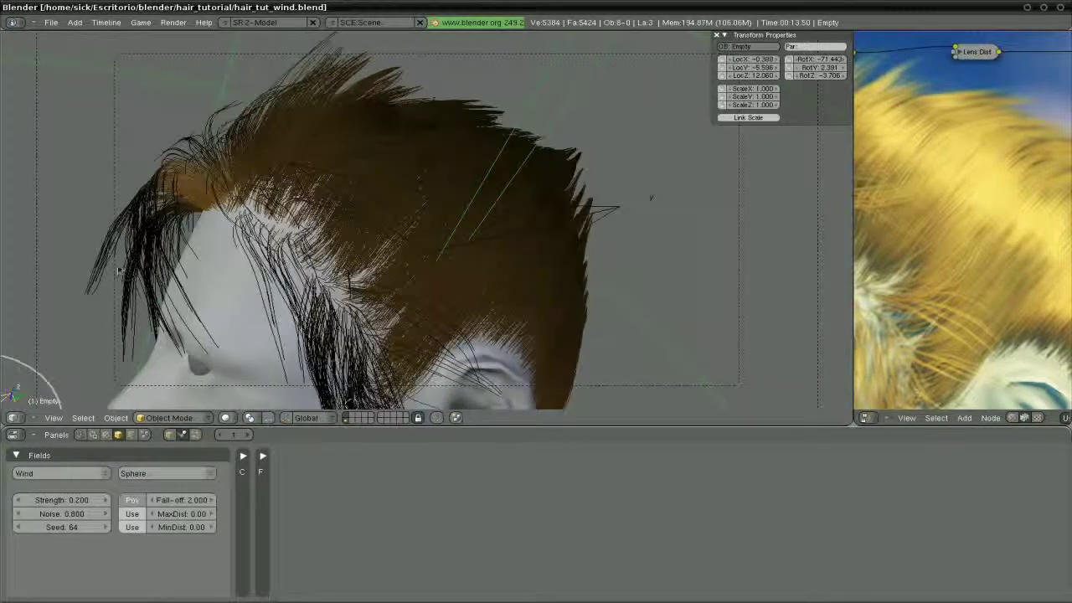
Open particles_anim_wind.blend from the recent files, and reopen hair_tut_wind.blend in its place.
{"action": "key", "text": "ctrl+o"}
{"action": "left_click", "coordinate": [94, 329]}
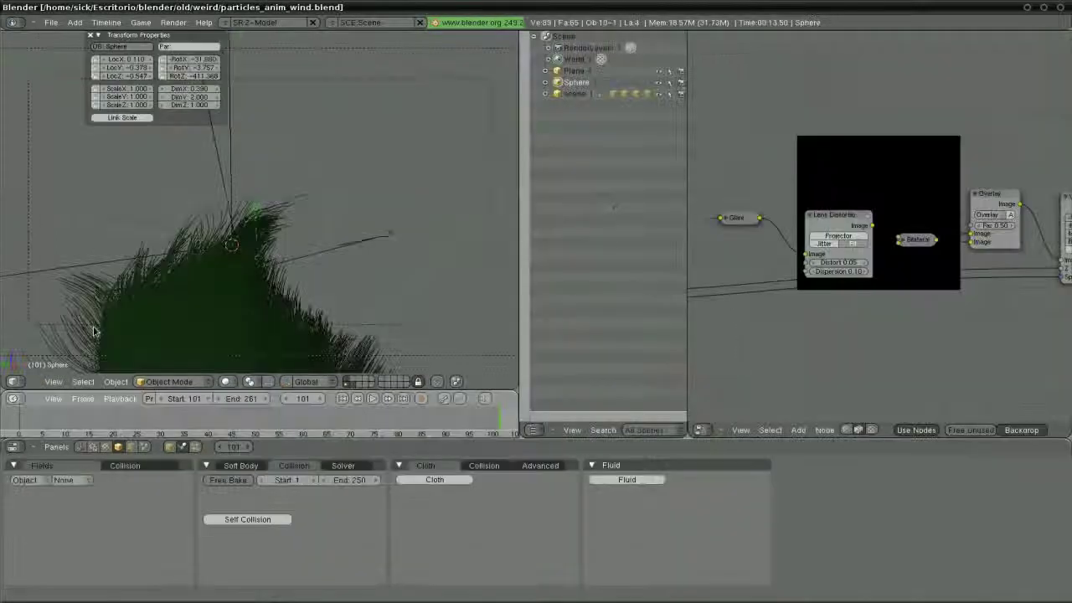
{"action": "key", "text": "ctrl+o"}
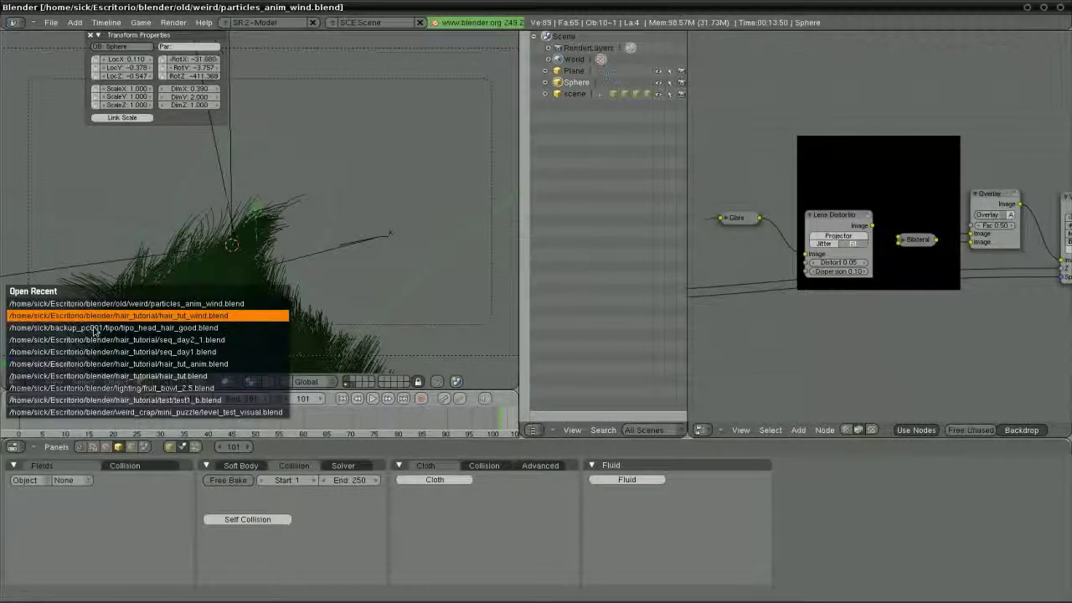
{"action": "key", "text": "Return"}
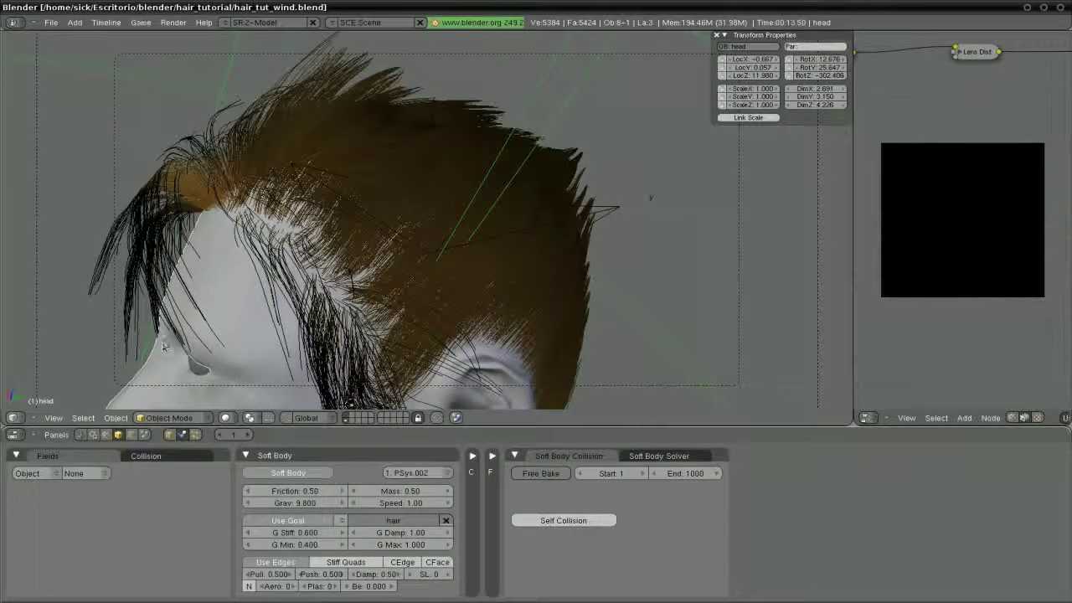
Select the wind object in front of the face and examine its field settings and the hair on the head.
{"action": "scroll", "coordinate": [88, 331], "scroll_direction": "down", "scroll_amount": 4}
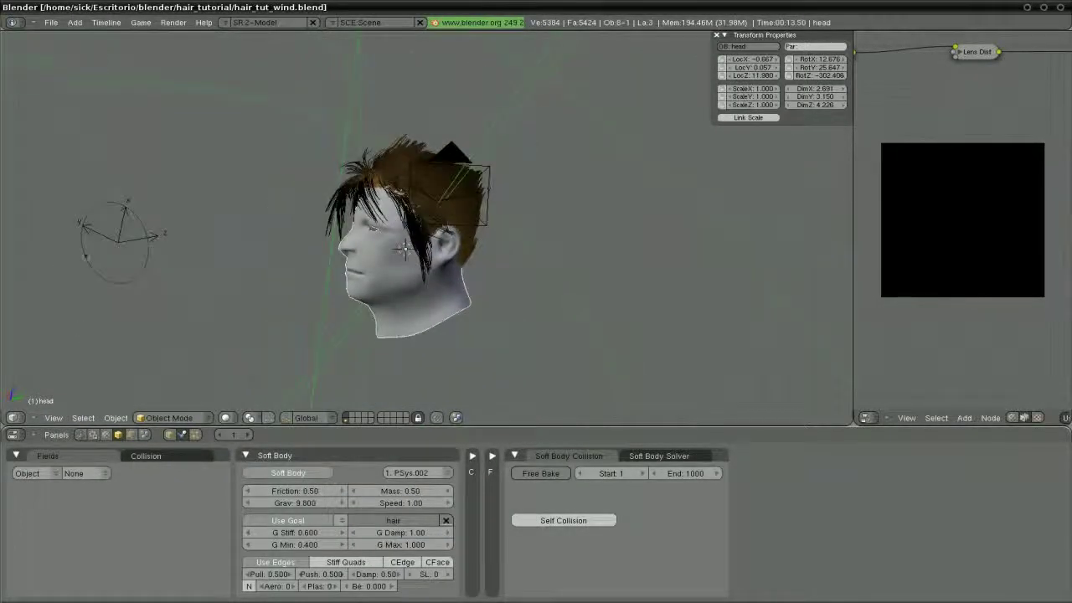
{"action": "right_click", "coordinate": [84, 252]}
{"action": "middle_click_drag", "start_coordinate": [342, 302], "coordinate": [339, 303]}
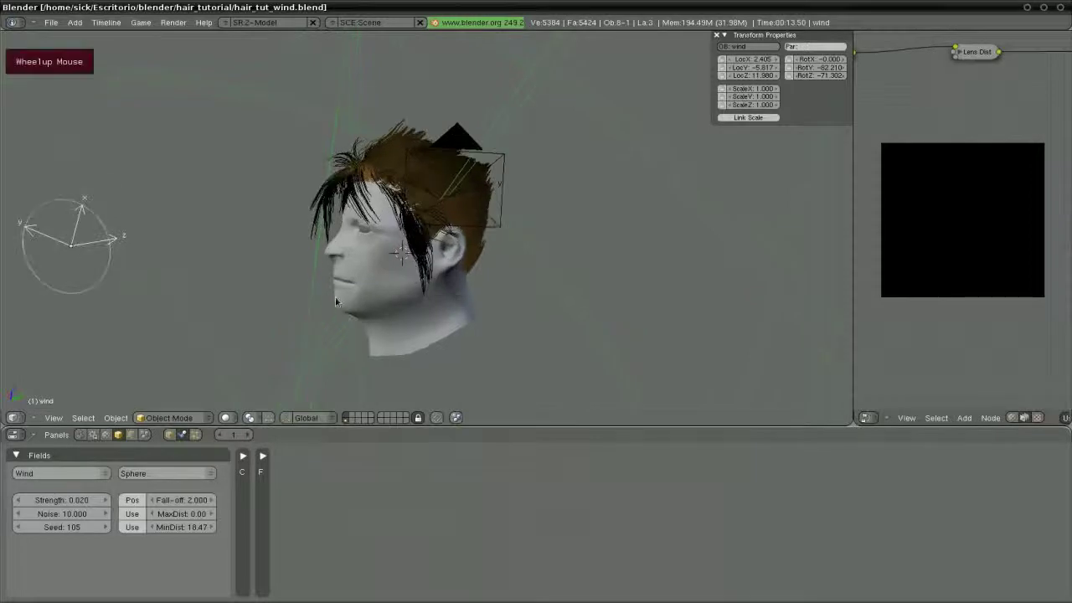
{"action": "left_click", "coordinate": [134, 500]}
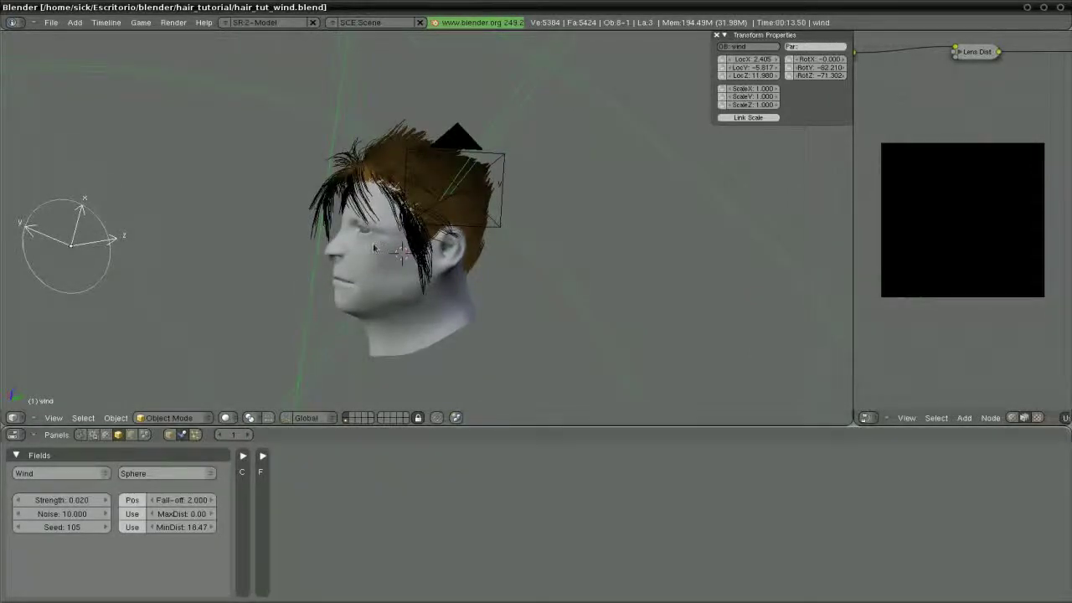
{"action": "scroll", "coordinate": [378, 249], "scroll_direction": "up", "scroll_amount": 2}
{"action": "scroll", "coordinate": [379, 249], "scroll_direction": "up", "scroll_amount": 4}
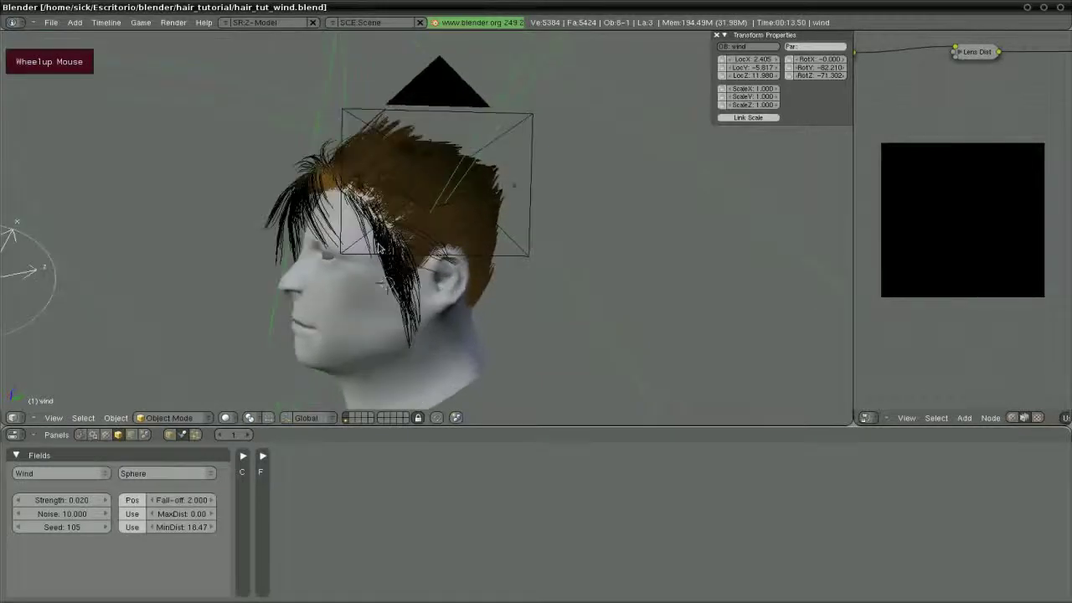